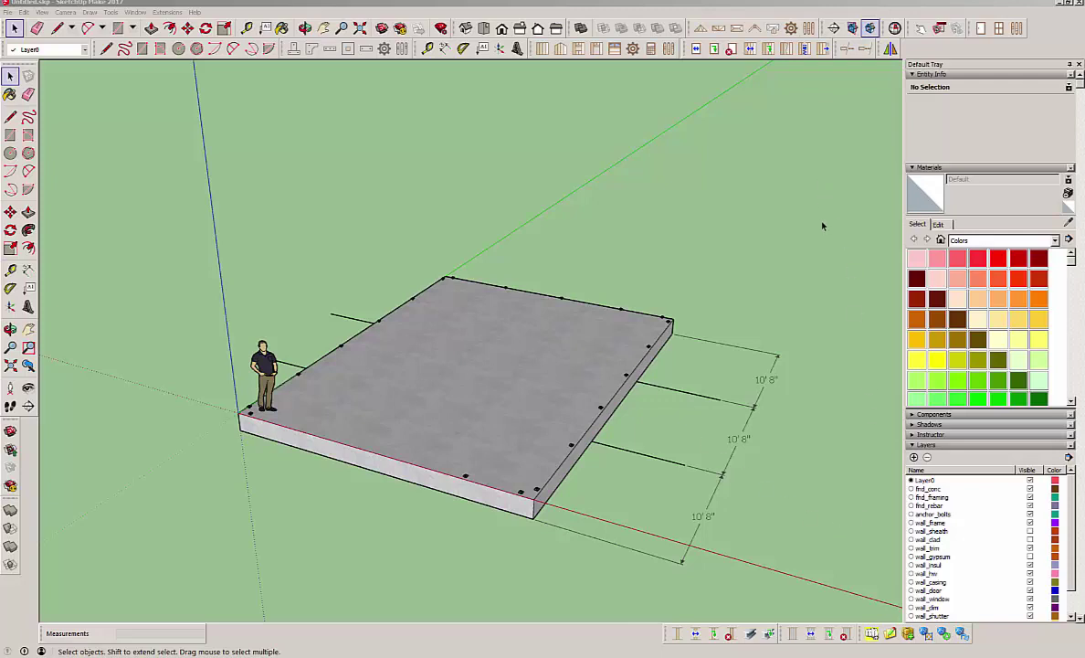
- Start a rectangular wall assembly and update its wall height to 120 in
{"action": "left_click", "coordinate": [518, 47]}
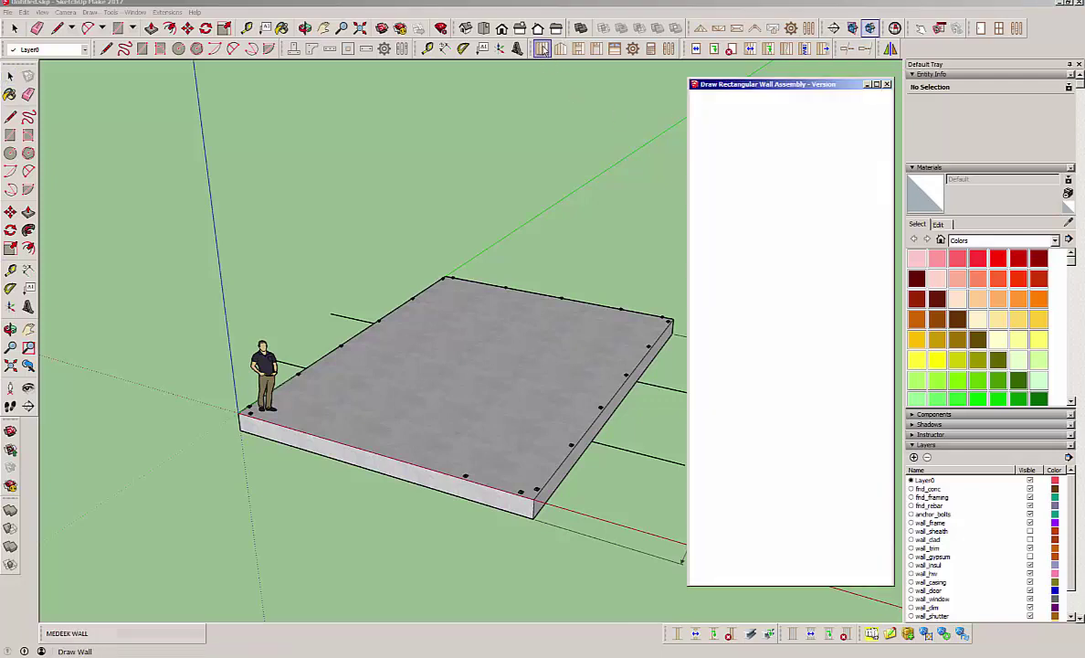
{"action": "triple_click", "coordinate": [811, 237]}
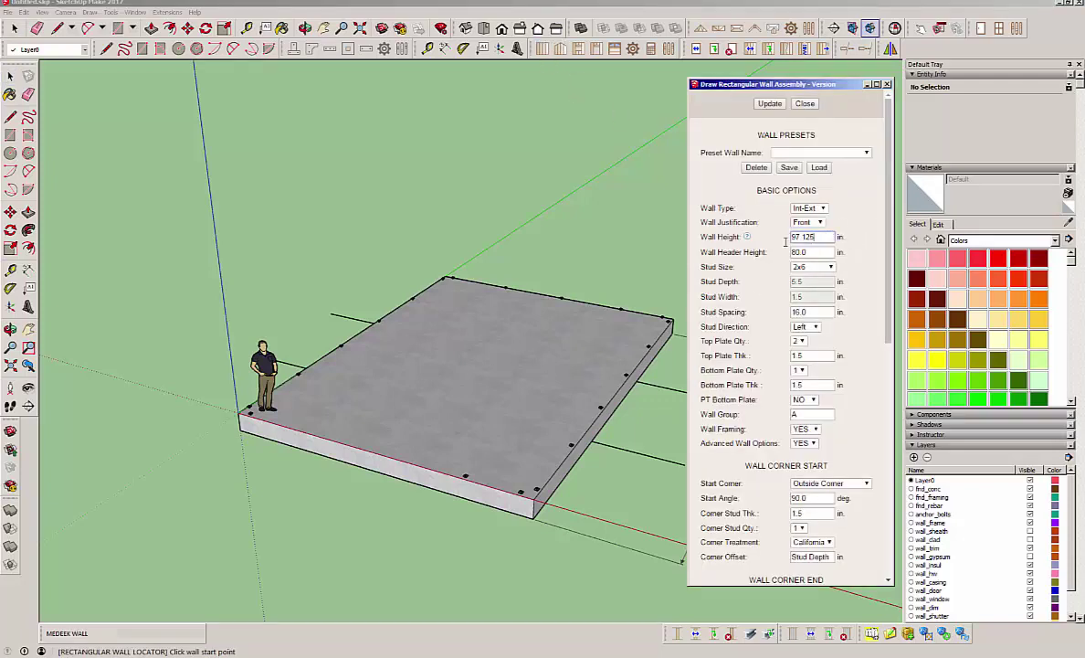
{"action": "type", "text": "120"}
{"action": "left_click", "coordinate": [770, 104]}
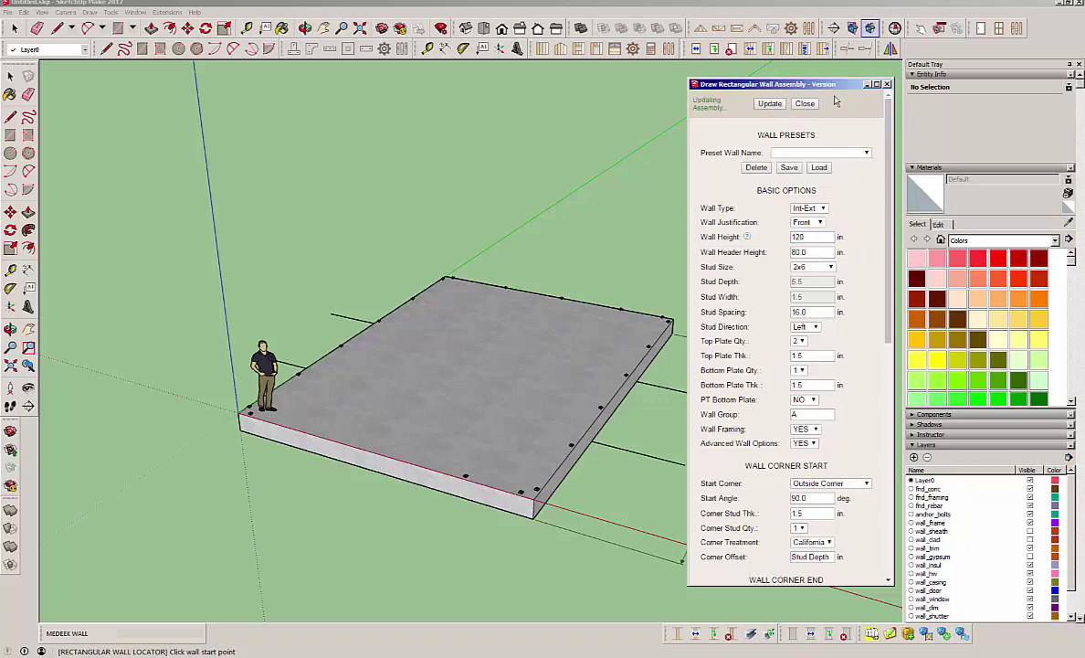
{"action": "left_click_drag", "start_coordinate": [841, 85], "coordinate": [852, 80]}
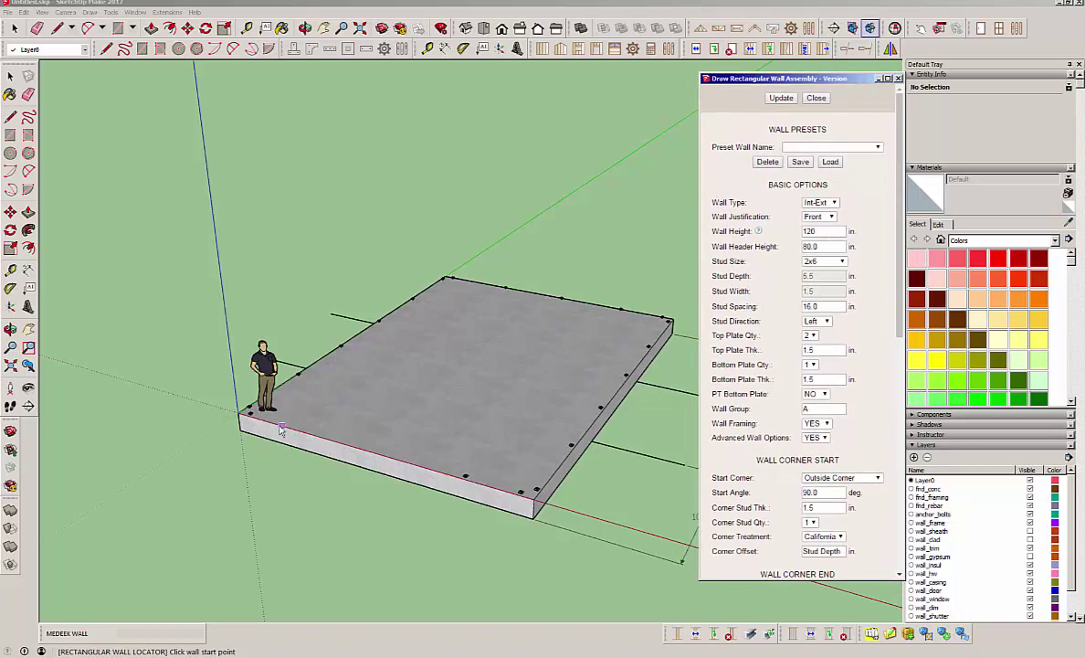
- Draw the 24' front wall and the adjoining 32' side wall along the slab edges, snapping to the slab corners
{"action": "left_click", "coordinate": [237, 415]}
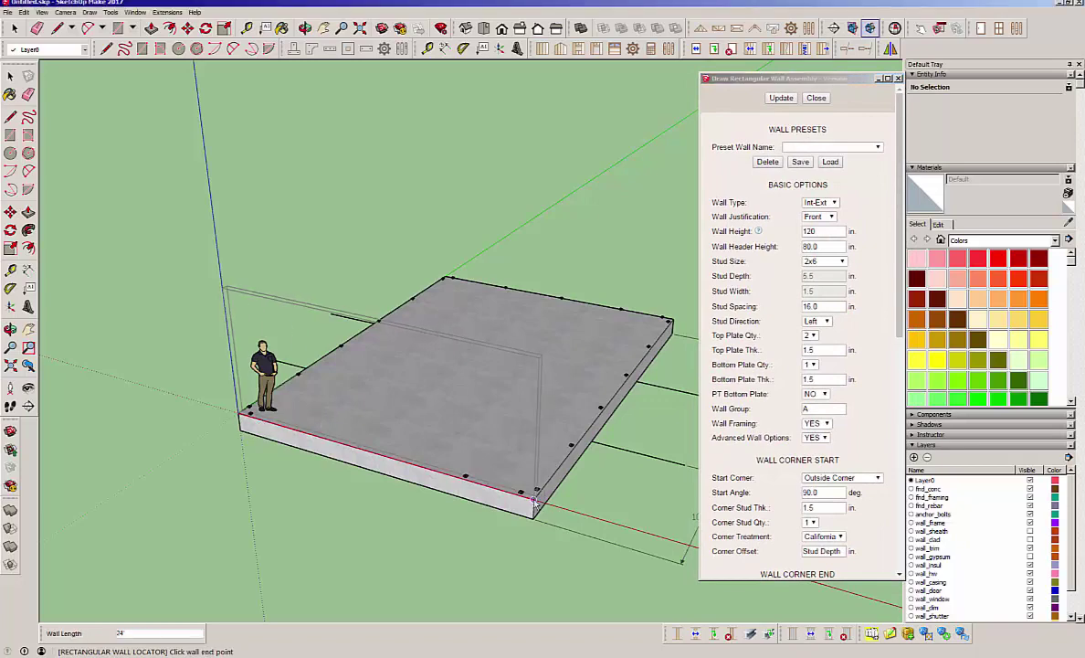
{"action": "left_click", "coordinate": [589, 447]}
{"action": "middle_click_drag", "start_coordinate": [590, 448], "coordinate": [398, 469]}
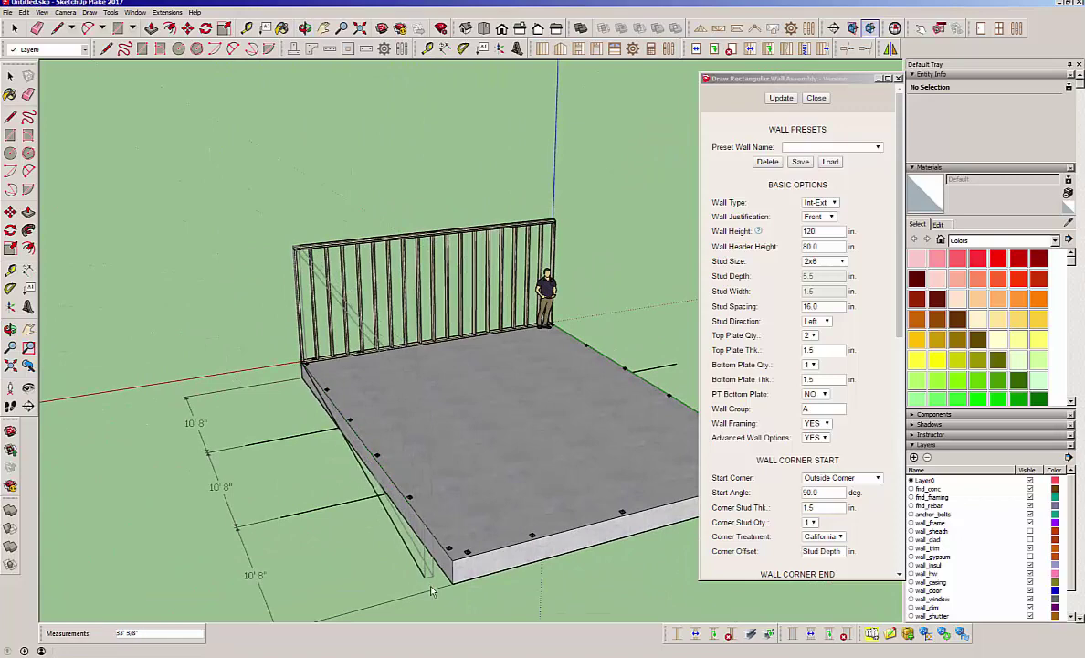
{"action": "scroll", "coordinate": [461, 546], "scroll_direction": "up", "scroll_amount": 1}
{"action": "scroll", "coordinate": [461, 545], "scroll_direction": "up", "scroll_amount": 1}
{"action": "left_click", "coordinate": [448, 550]}
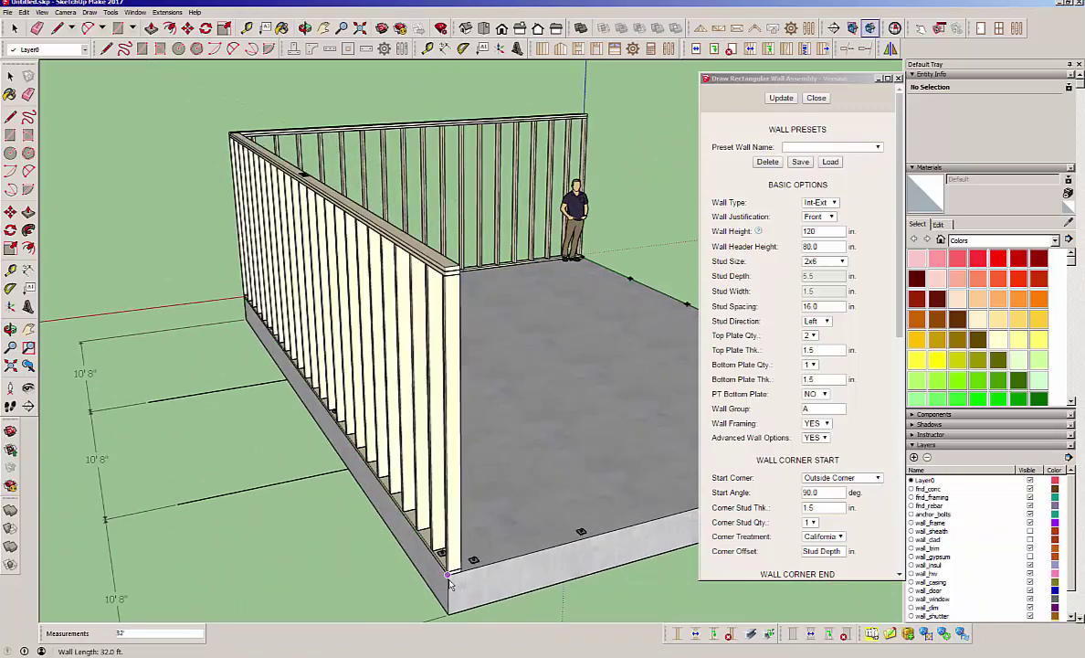
- Draw the back wall and the remaining 32' side wall along the slab edges to close the wall perimeter
{"action": "middle_click_drag", "start_coordinate": [568, 502], "coordinate": [173, 455]}
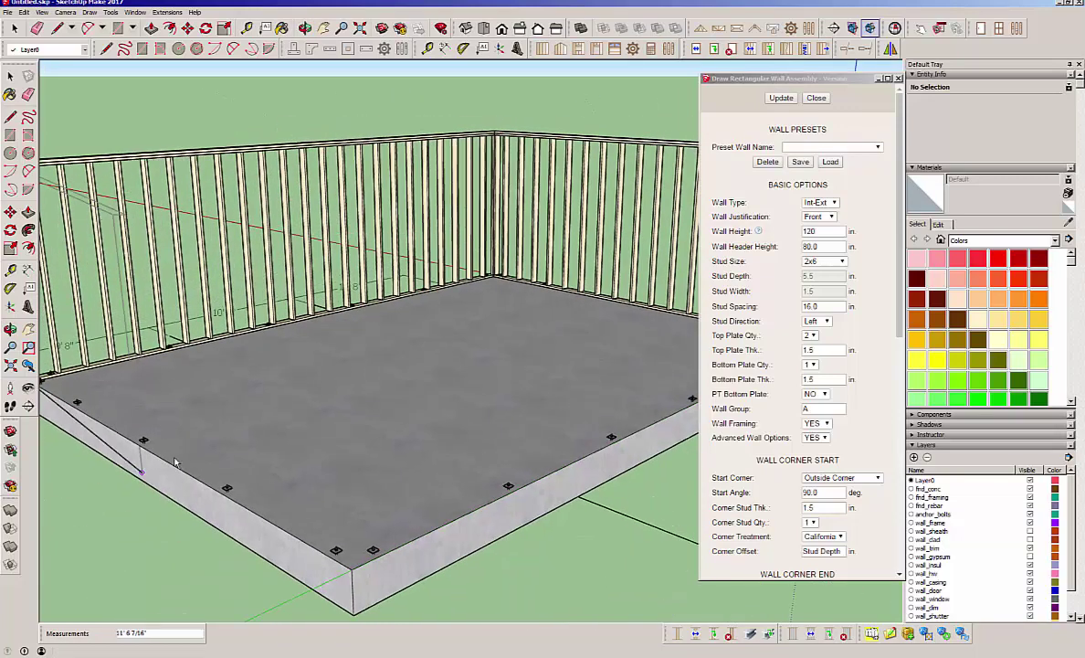
{"action": "left_click", "coordinate": [354, 575]}
{"action": "middle_click_drag", "start_coordinate": [468, 521], "coordinate": [347, 542]}
{"action": "scroll", "coordinate": [347, 543], "scroll_direction": "up", "scroll_amount": 5}
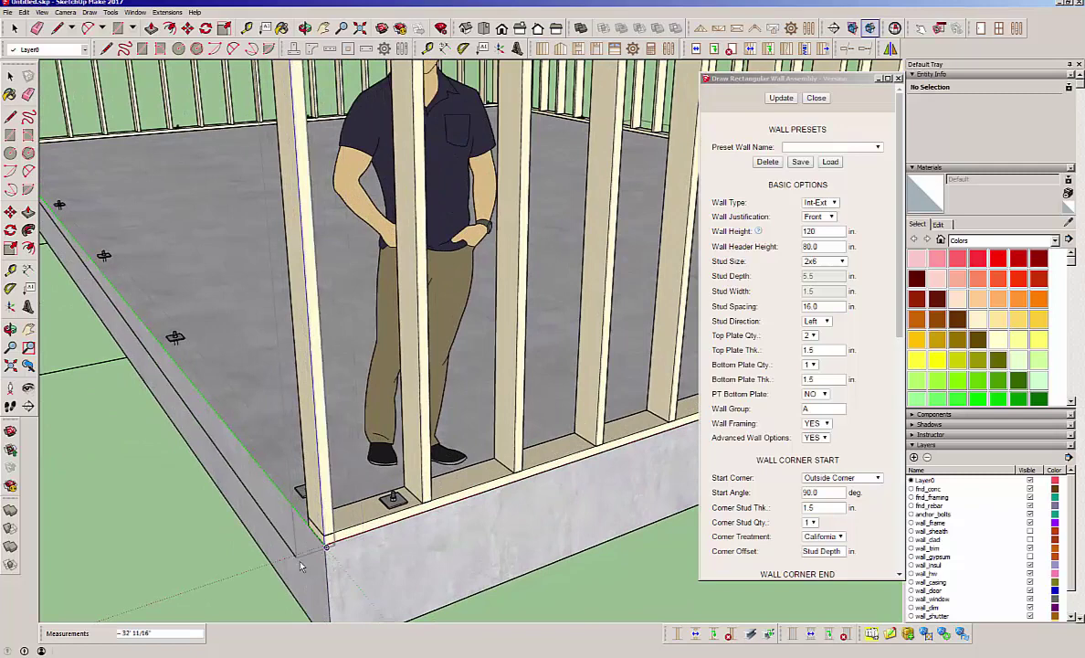
{"action": "scroll", "coordinate": [329, 548], "scroll_direction": "up", "scroll_amount": 4}
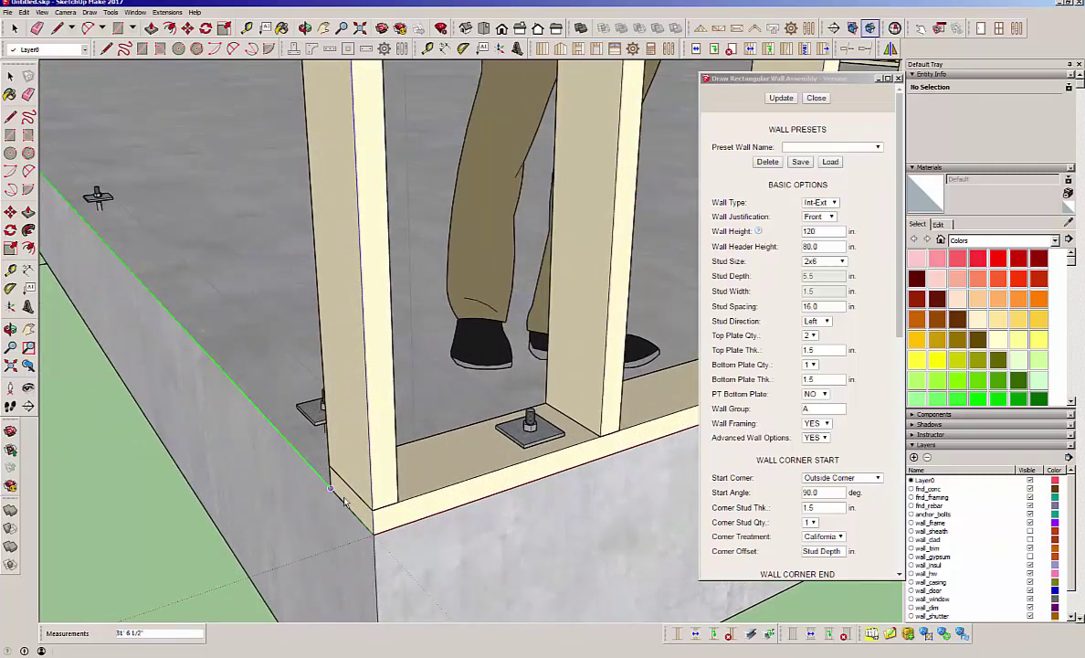
{"action": "left_click", "coordinate": [374, 539]}
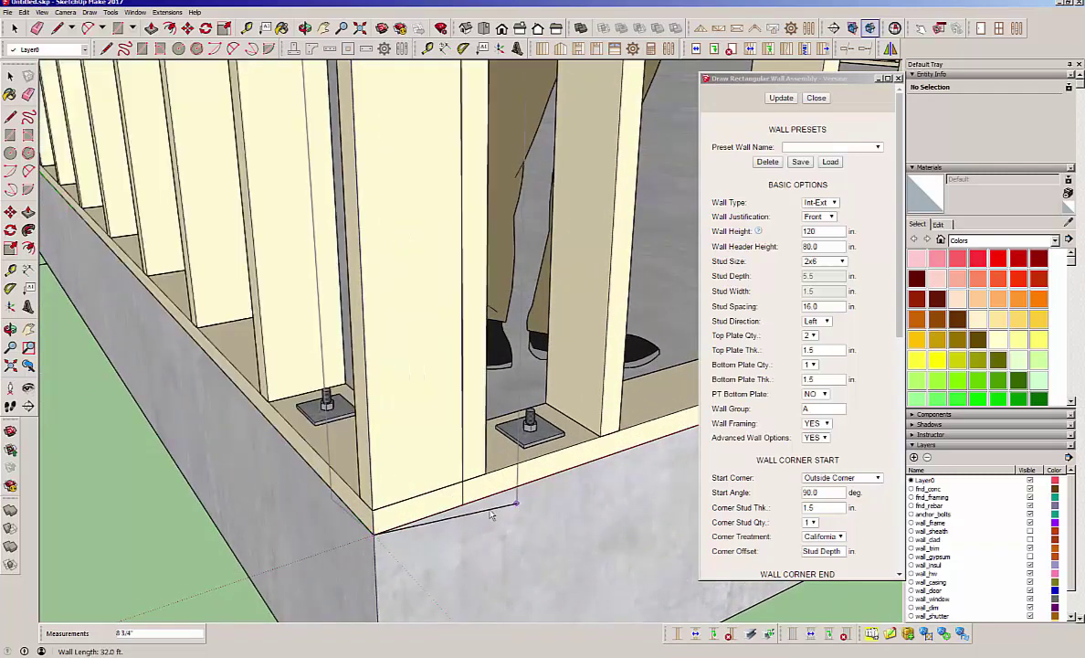
{"action": "scroll", "coordinate": [632, 491], "scroll_direction": "down", "scroll_amount": 5}
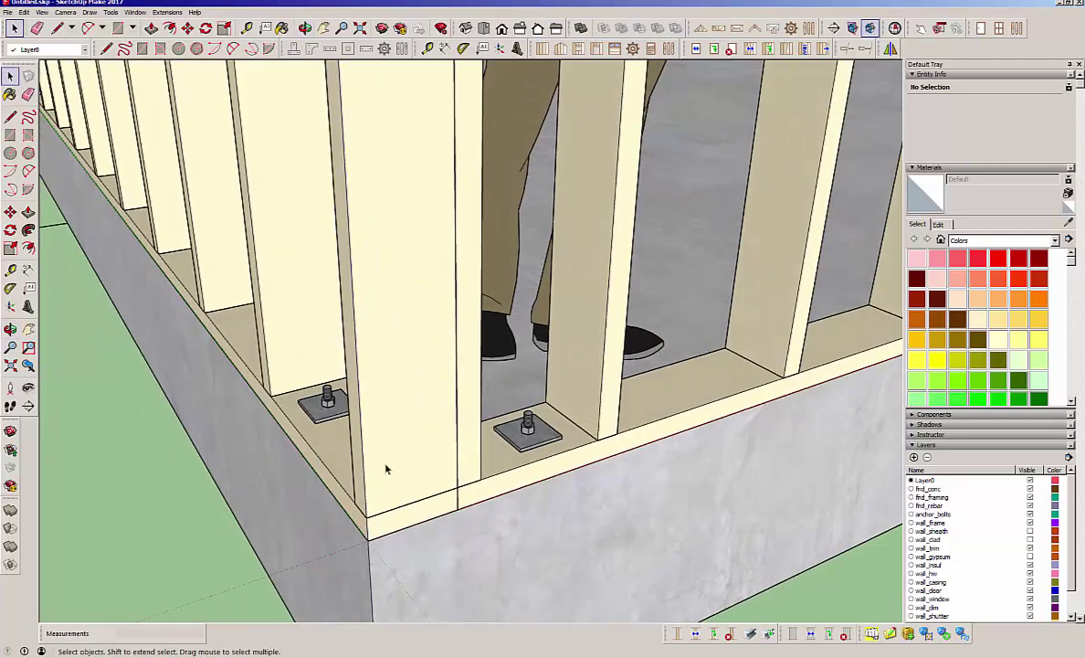
- Show the wall_sheath and wall_clad layers
{"action": "scroll", "coordinate": [468, 494], "scroll_direction": "down", "scroll_amount": 3}
{"action": "middle_click_drag", "start_coordinate": [467, 494], "coordinate": [669, 524]}
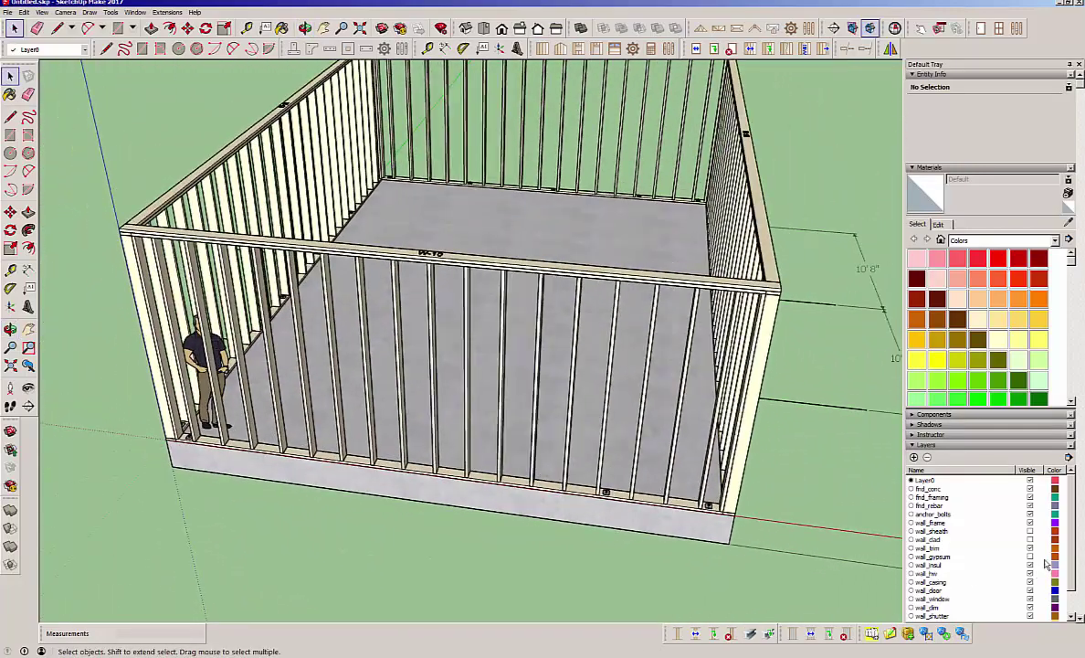
{"action": "left_click", "coordinate": [1029, 532]}
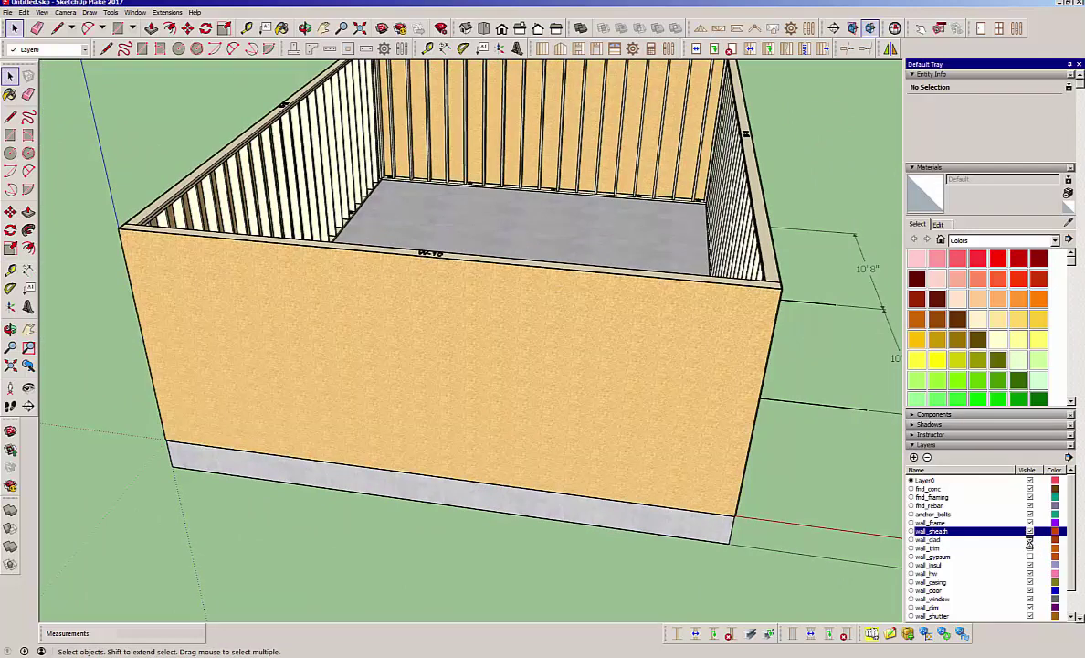
{"action": "left_click", "coordinate": [1029, 540]}
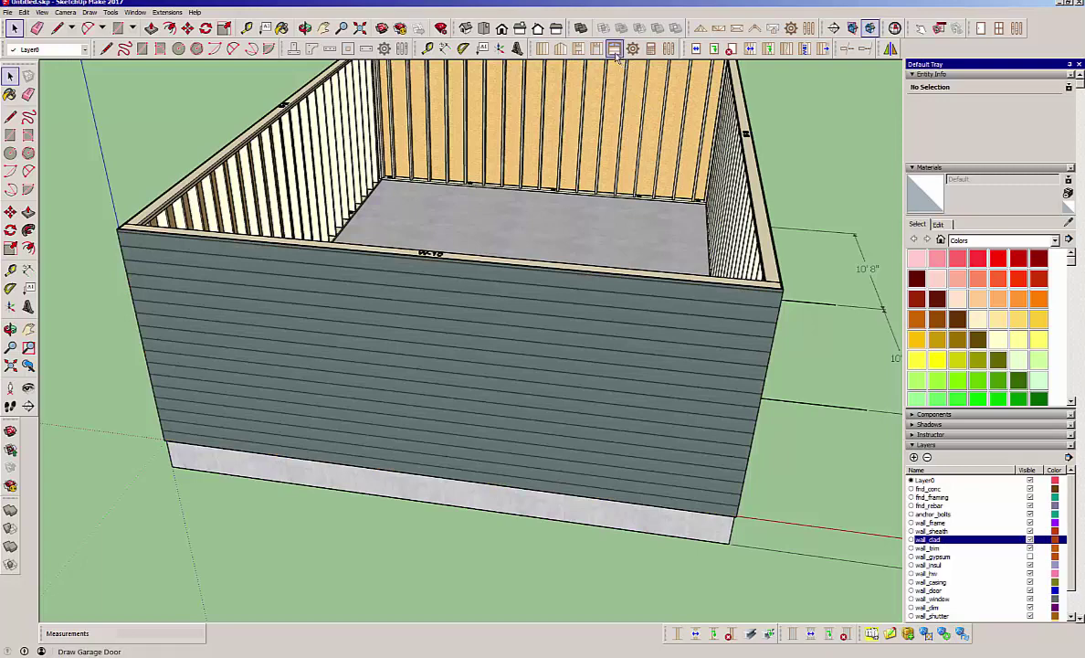
- Insert a rectangular 10' by 7' garage door with a 6X8 header in the front wall, located at 12'
{"action": "left_click", "coordinate": [614, 48]}
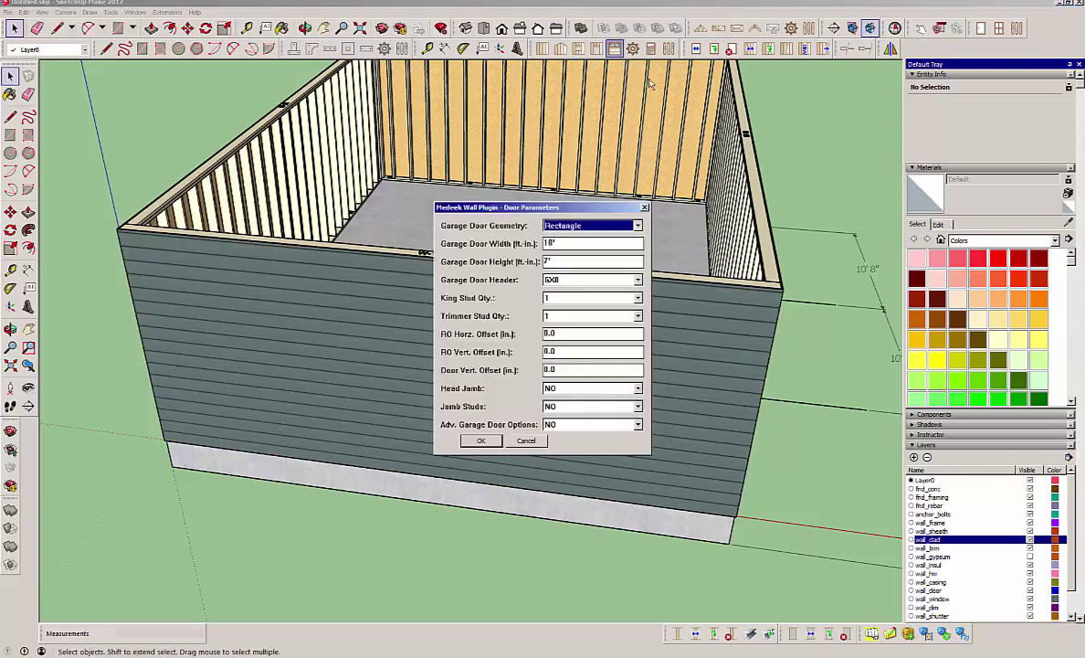
{"action": "left_click", "coordinate": [484, 441]}
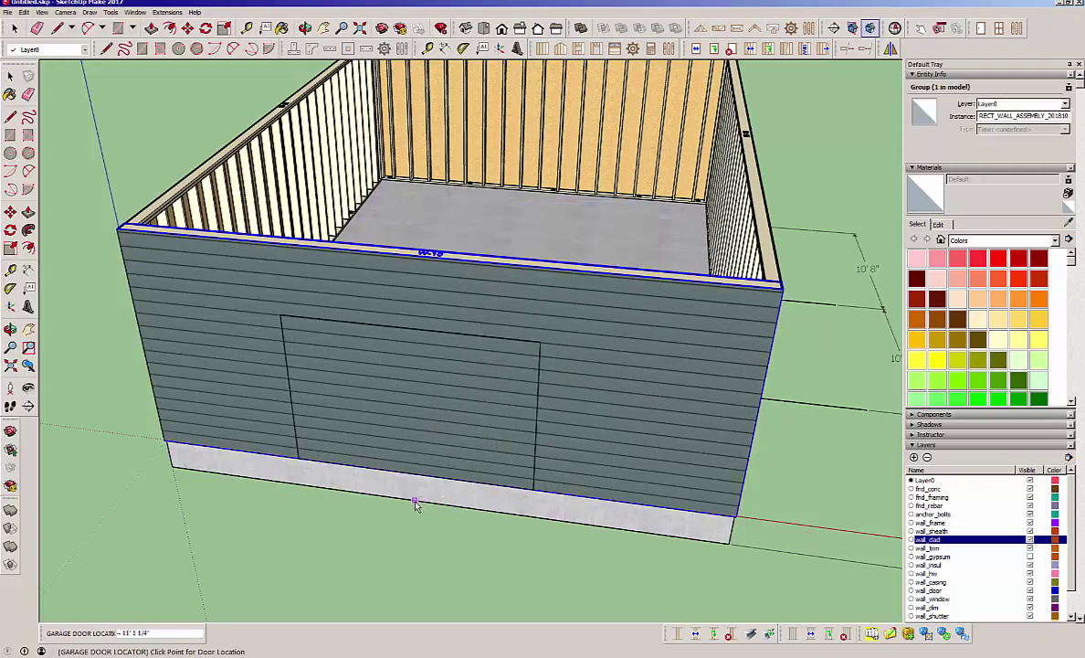
{"action": "type", "text": "12'"}
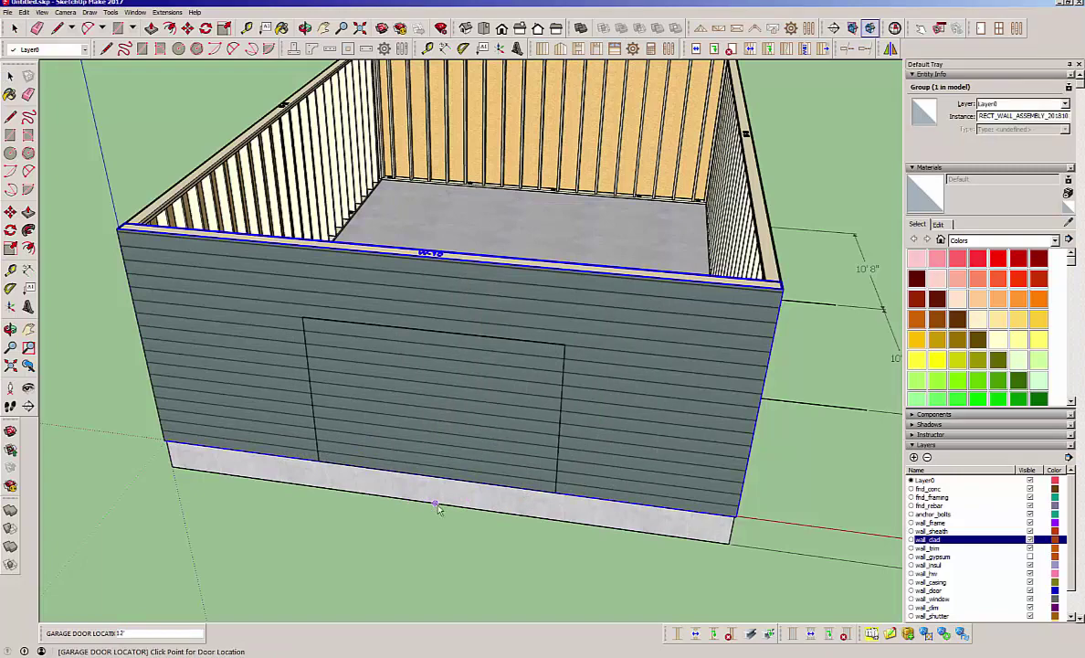
{"action": "key", "text": "Return"}
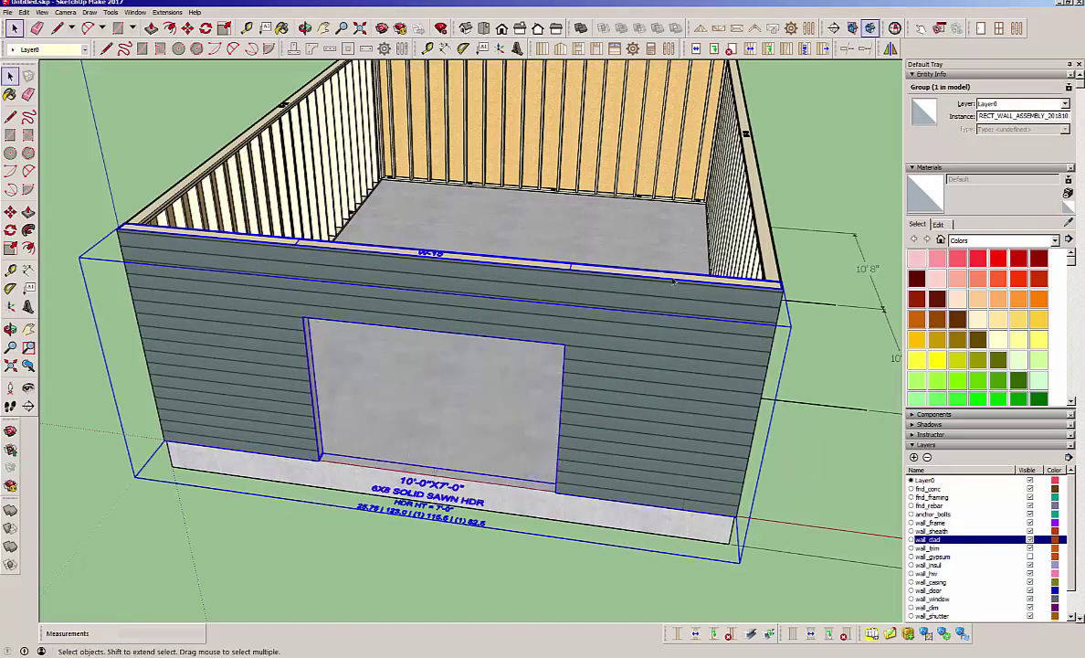
- Insert a rectangular 3' by 6' 8" door with a 6X6 header in the back wall, then clear the selection
{"action": "left_click", "coordinate": [595, 49]}
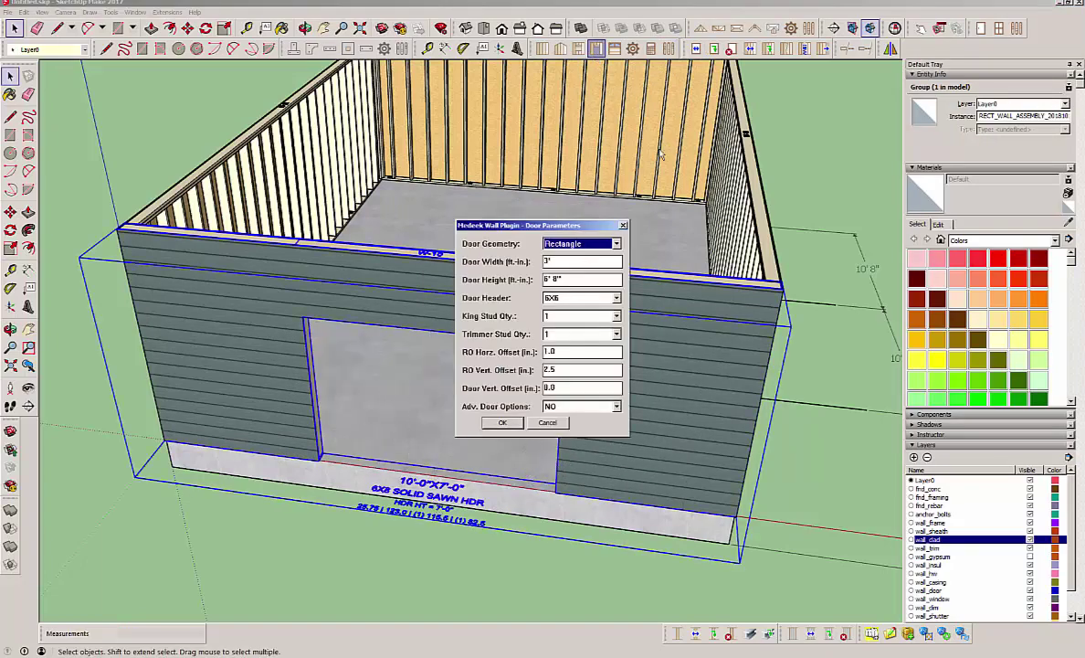
{"action": "left_click", "coordinate": [501, 422]}
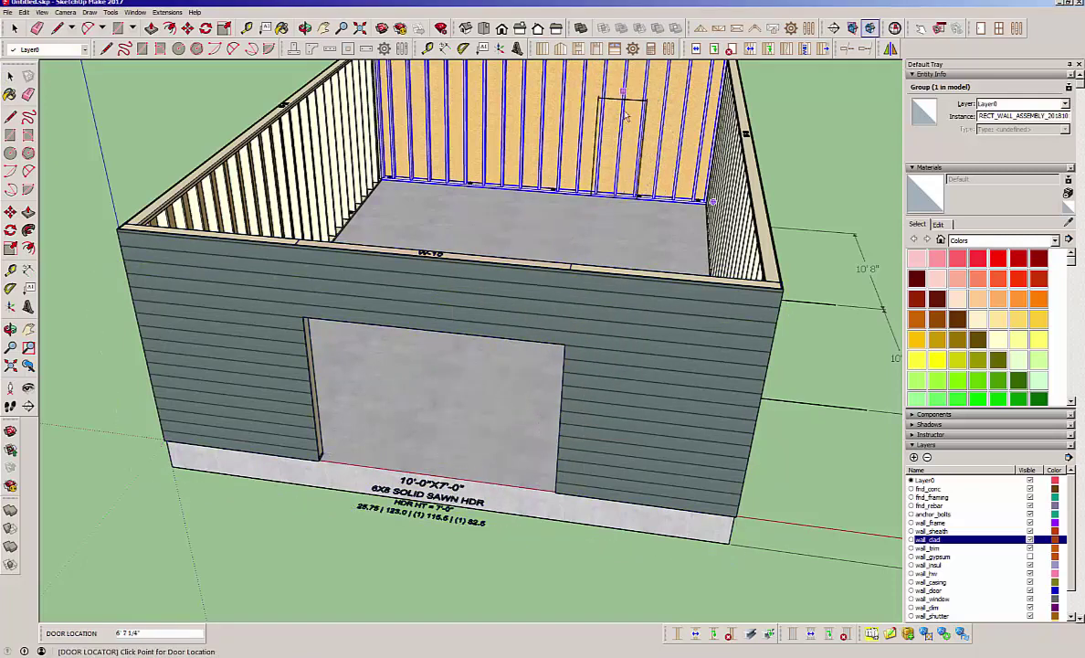
{"action": "left_click", "coordinate": [597, 195]}
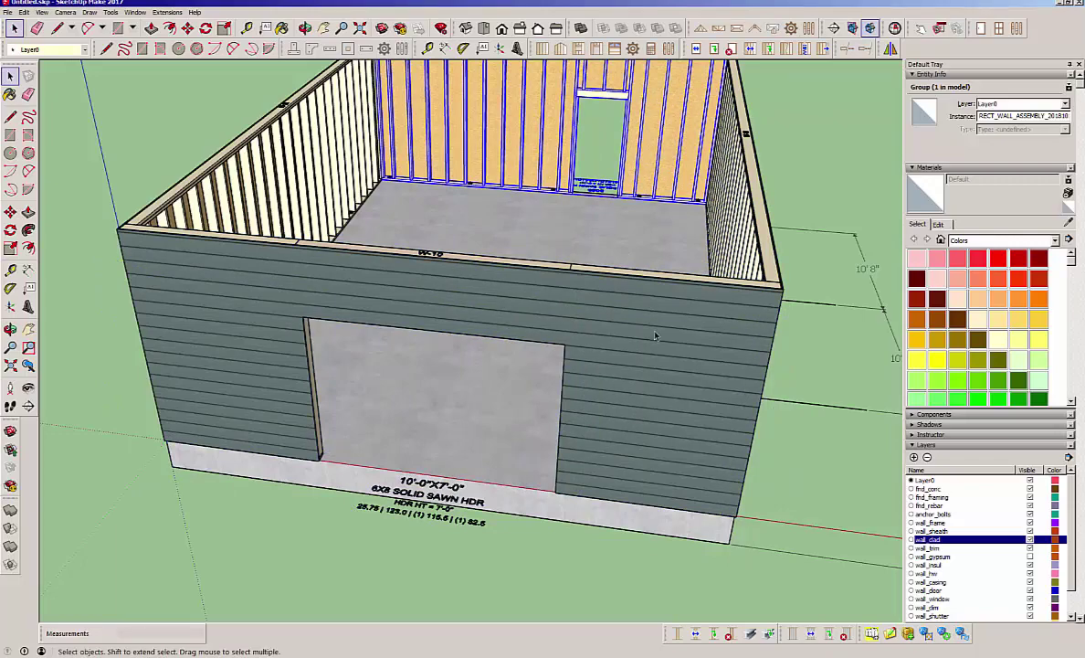
{"action": "left_click", "coordinate": [809, 486]}
- Hide the wall_clad and wall_sheath layers to expose the wall framing
{"action": "middle_click_drag", "start_coordinate": [378, 387], "coordinate": [630, 418]}
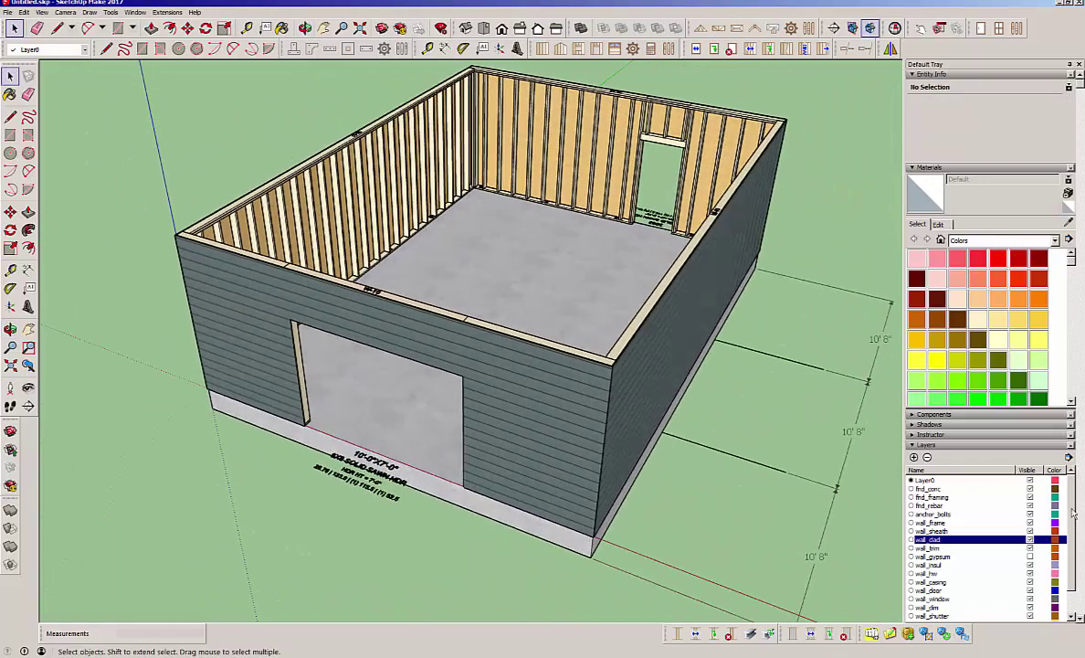
{"action": "left_click", "coordinate": [1029, 540]}
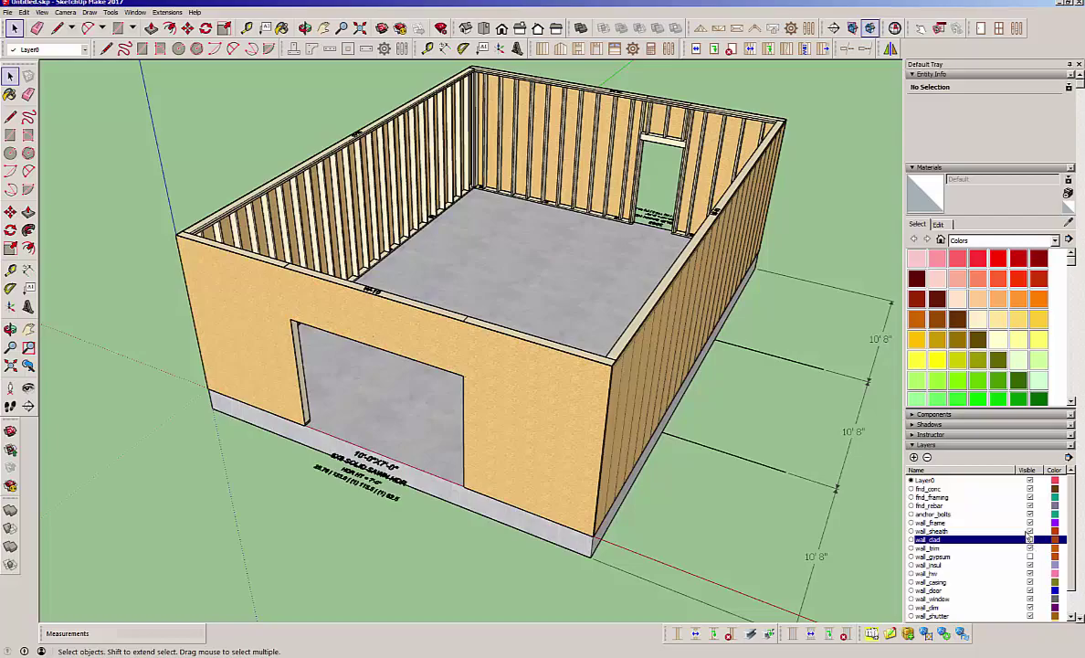
{"action": "left_click", "coordinate": [1029, 530]}
- Set up a full-height 6X6 column with one ply and one beam pocket king stud
{"action": "middle_click_drag", "start_coordinate": [585, 428], "coordinate": [535, 424]}
{"action": "middle_click_drag", "start_coordinate": [451, 407], "coordinate": [560, 398]}
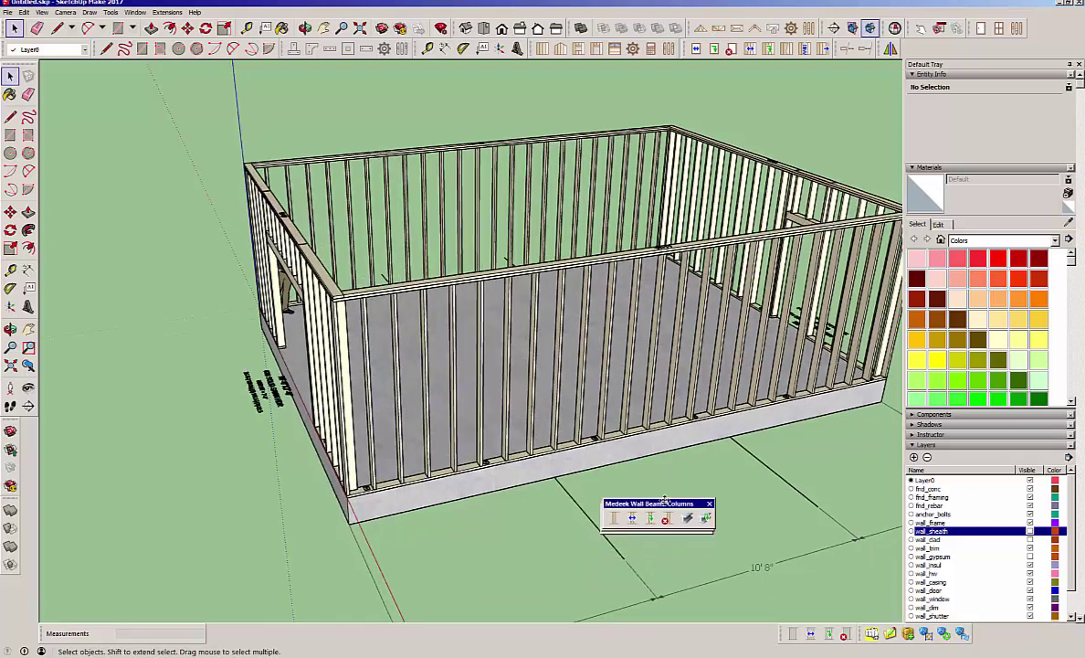
{"action": "left_click_drag", "start_coordinate": [693, 501], "coordinate": [693, 633]}
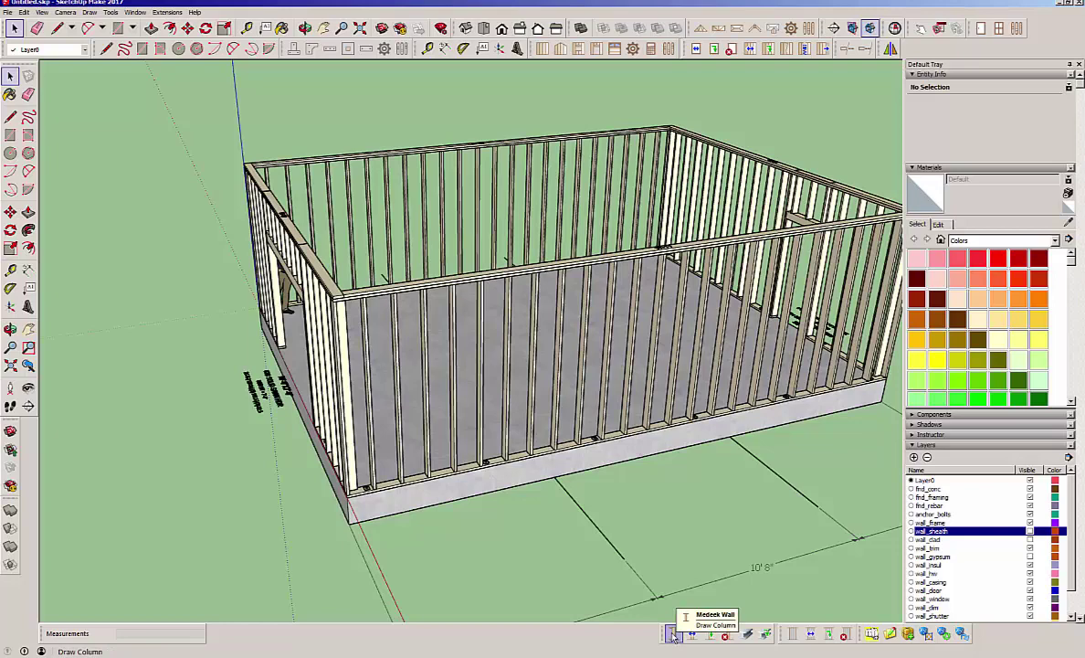
{"action": "left_click", "coordinate": [673, 634]}
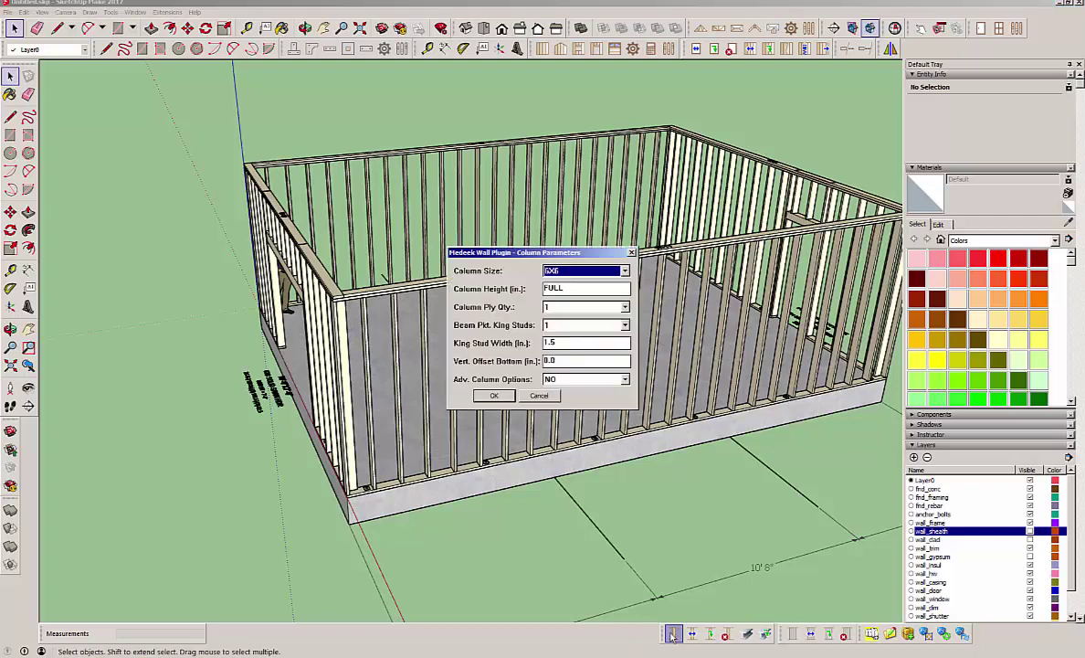
{"action": "left_click_drag", "start_coordinate": [600, 256], "coordinate": [785, 196]}
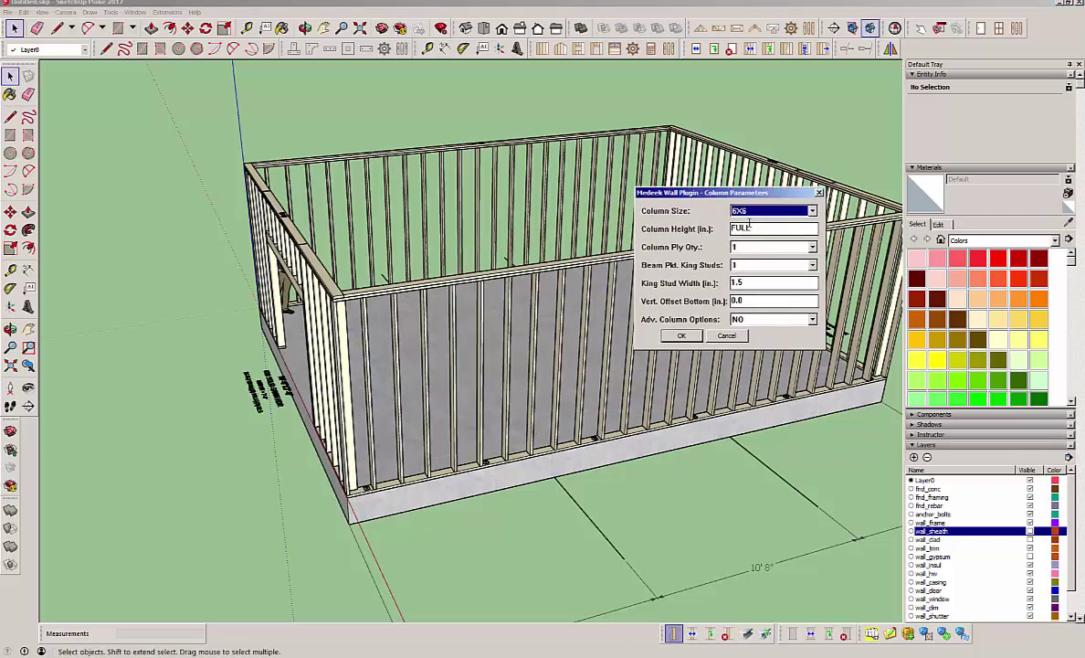
{"action": "left_click", "coordinate": [813, 211]}
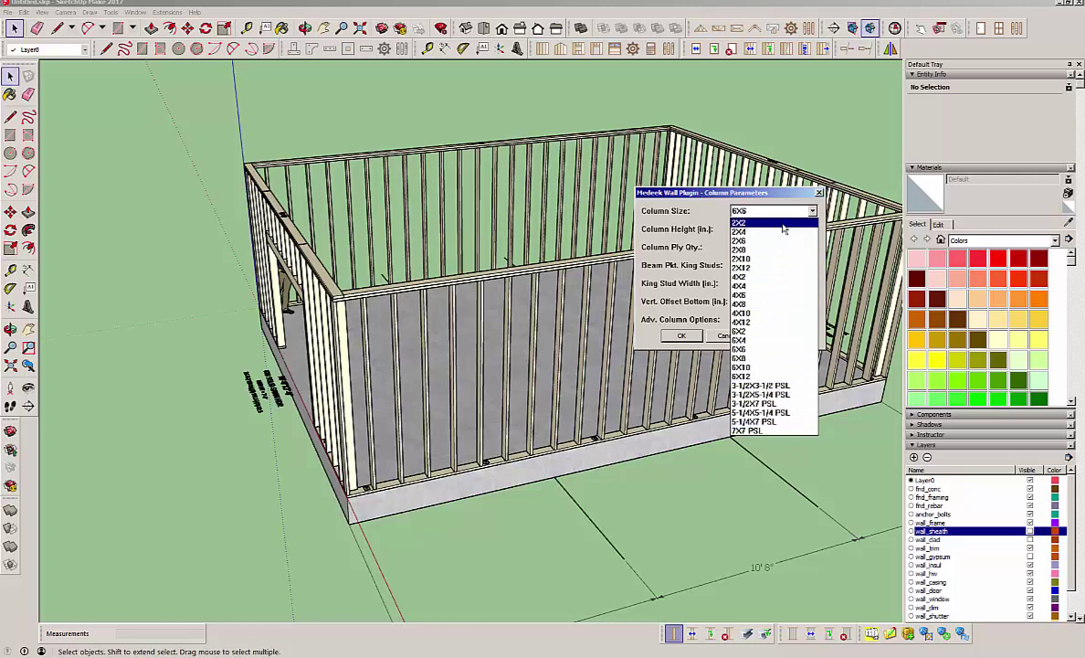
{"action": "left_click", "coordinate": [745, 351]}
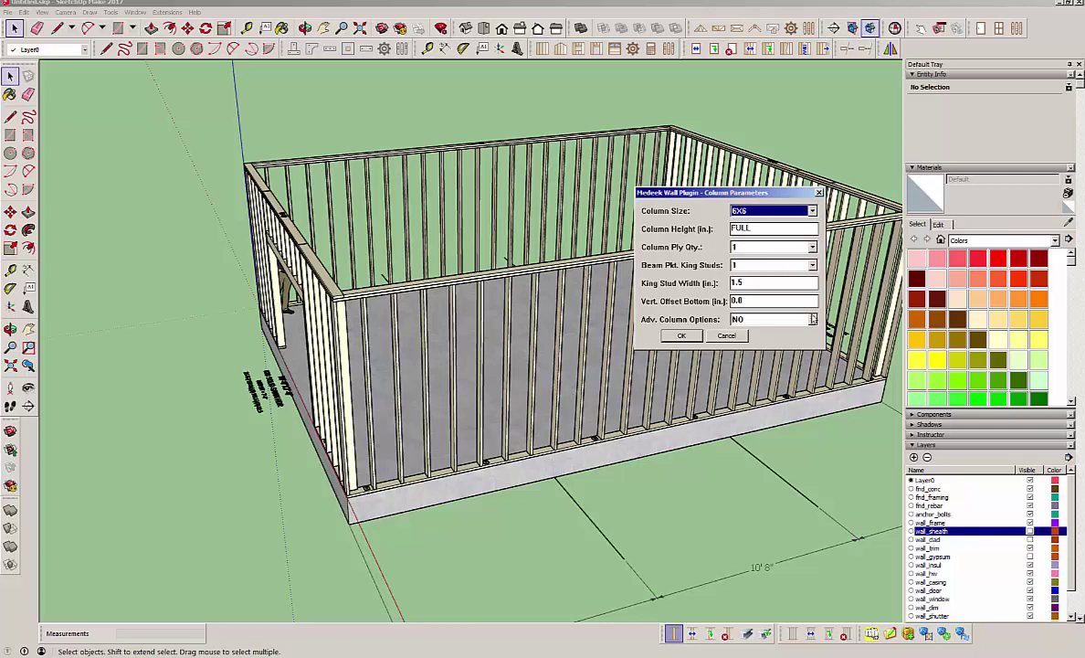
{"action": "left_click", "coordinate": [692, 336]}
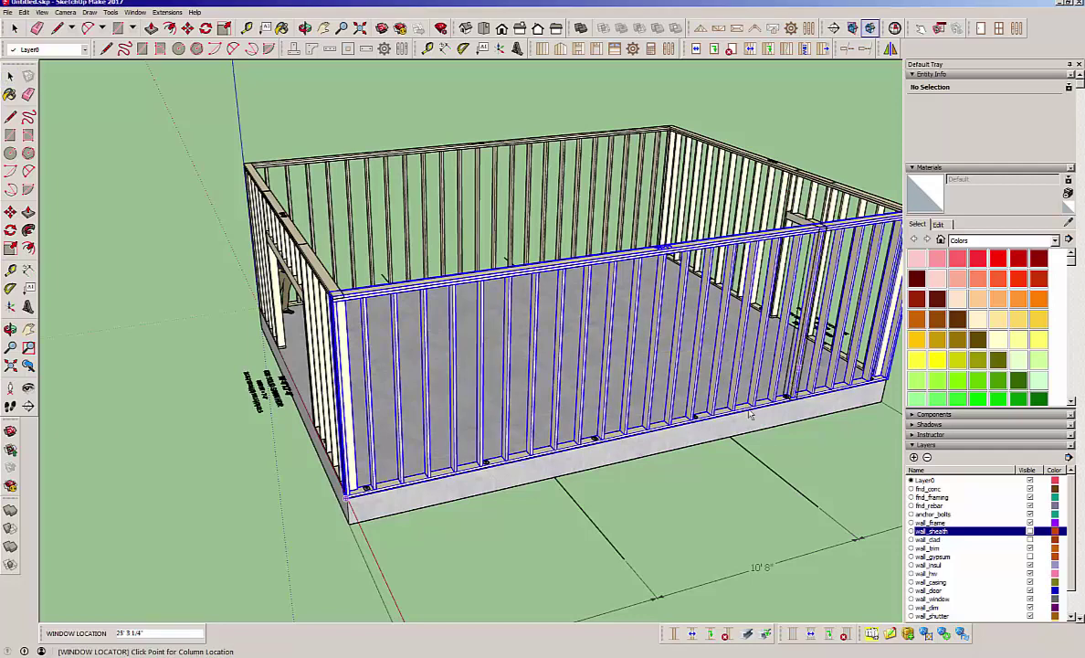
- Place a 6X6 column in each side wall at the guide line 10' 8" from the front corner, then leave the column command
{"action": "left_click", "coordinate": [585, 517]}
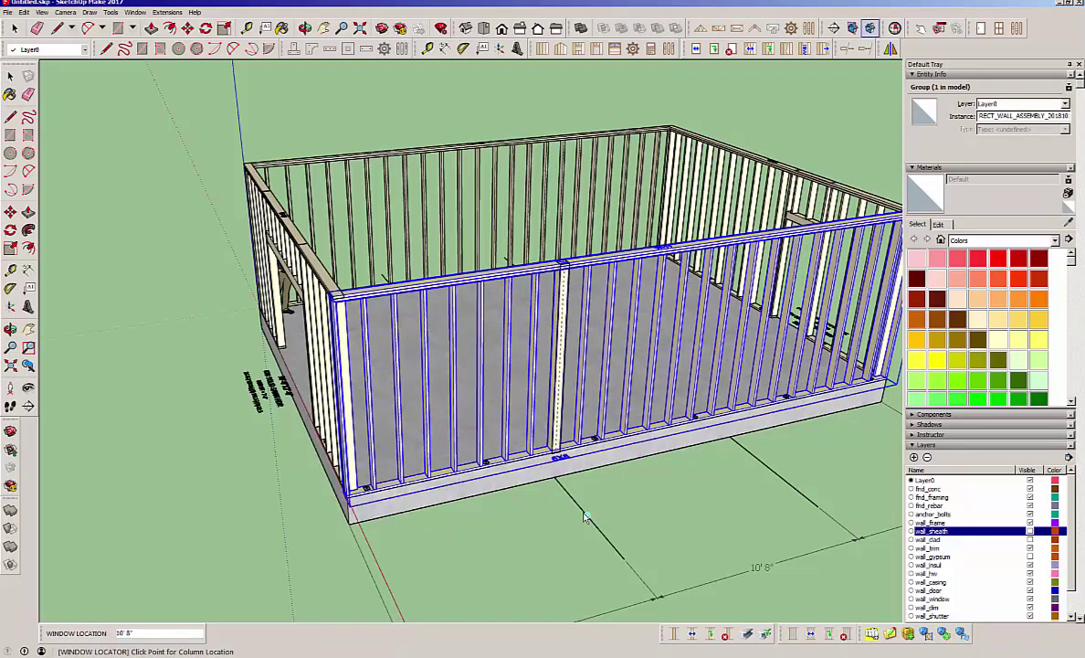
{"action": "middle_click_drag", "start_coordinate": [329, 283], "coordinate": [667, 498]}
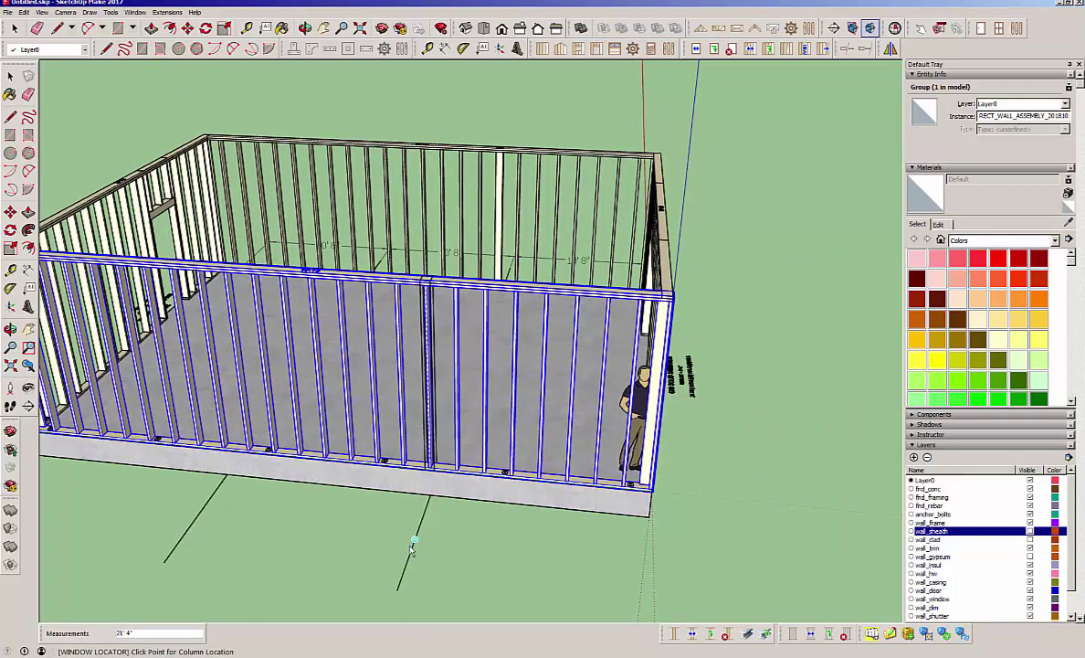
{"action": "left_click", "coordinate": [417, 514]}
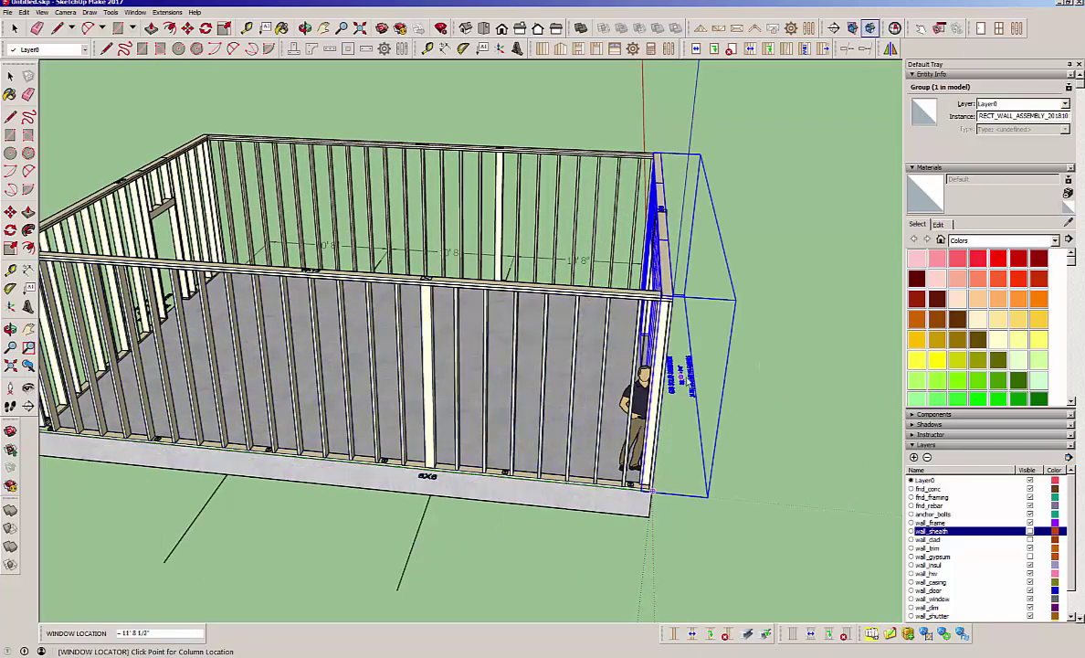
{"action": "key", "text": "space"}
{"action": "mouse_move", "coordinate": [700, 403]}
{"action": "middle_mouse_down"}
{"action": "mouse_move", "coordinate": [509, 384]}
{"action": "mouse_move", "coordinate": [852, 503]}
{"action": "middle_mouse_up"}
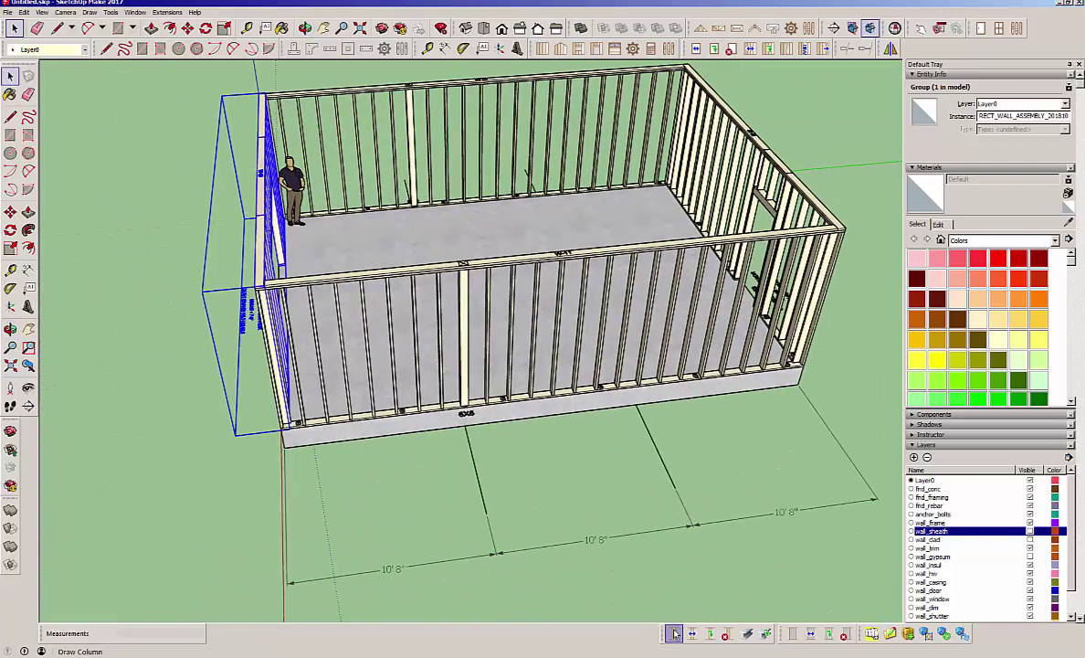
- Set up a 6X6 column with a height of 108 inches
{"action": "left_click", "coordinate": [674, 633]}
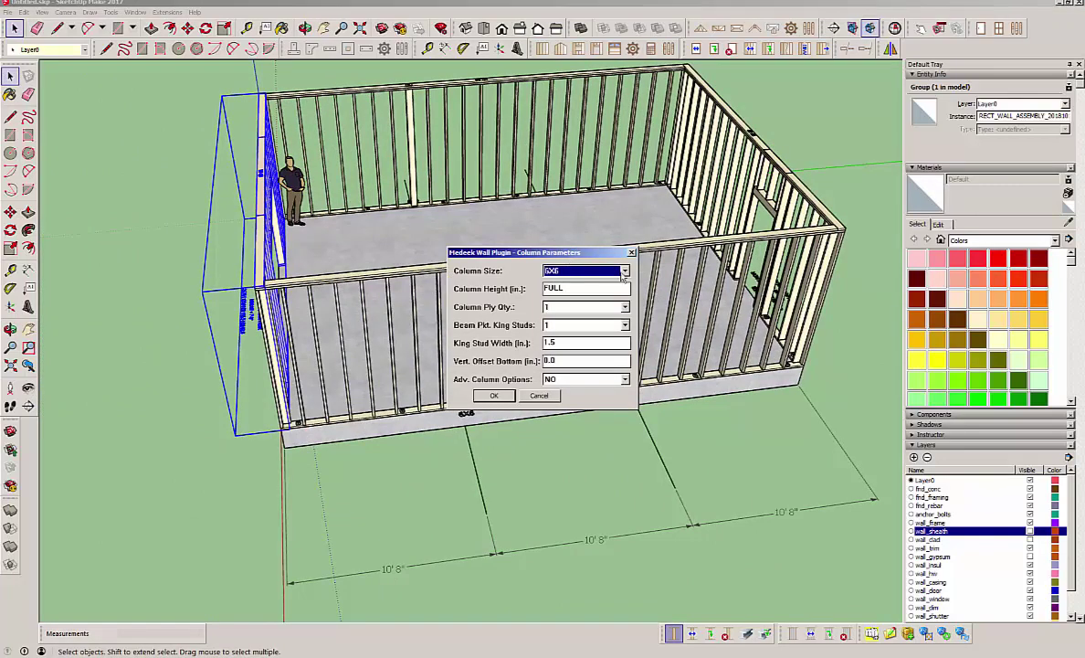
{"action": "left_click_drag", "start_coordinate": [568, 258], "coordinate": [648, 321]}
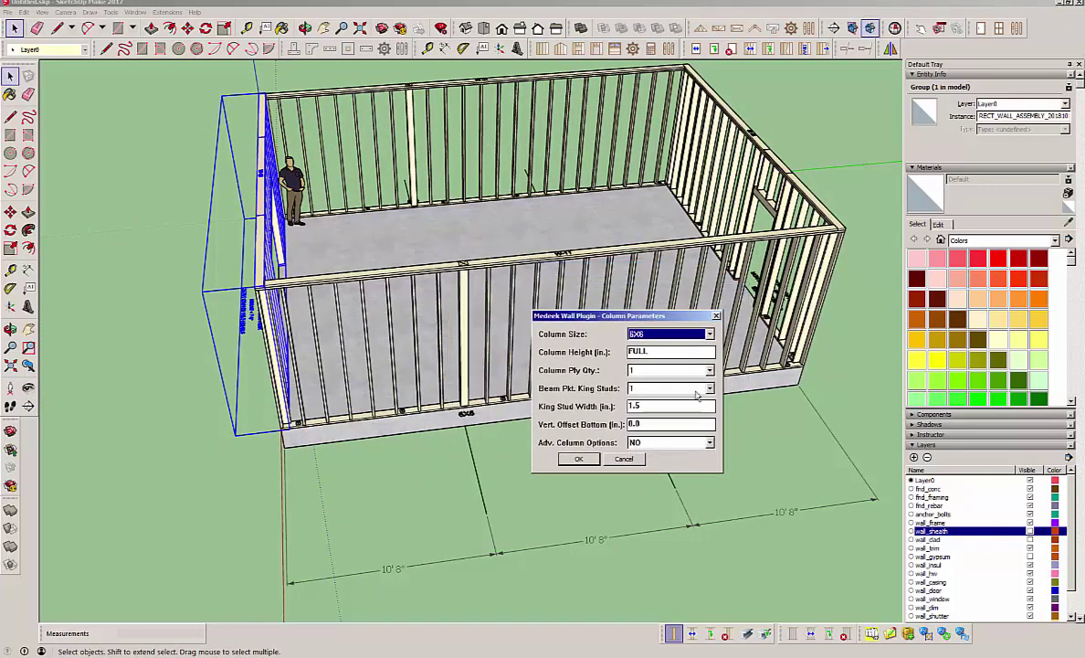
{"action": "double_click", "coordinate": [675, 354]}
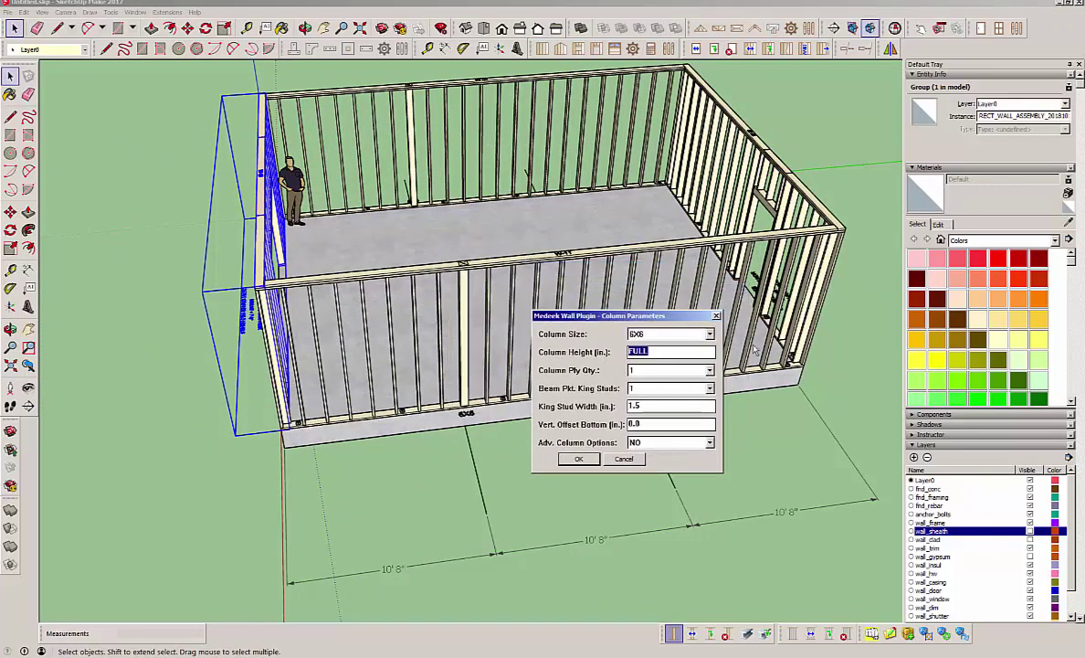
{"action": "type", "text": "108"}
{"action": "left_click", "coordinate": [578, 459]}
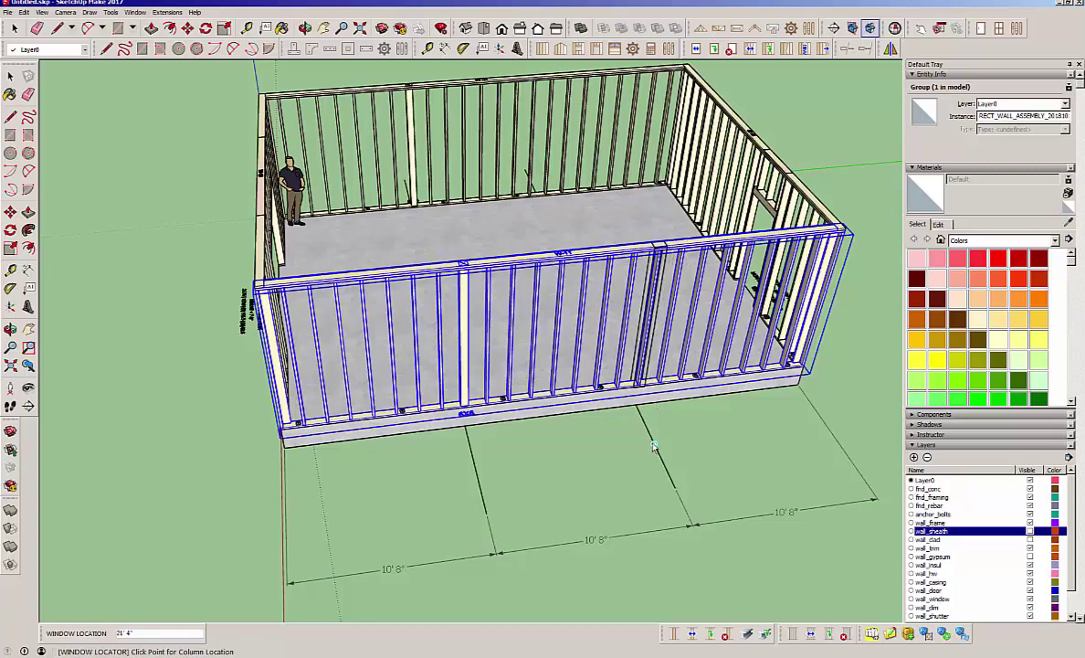
- Place a 108-inch 6X6 column in each side wall at the second guide line, 21' 4" from the front corner, then clear the selection
{"action": "scroll", "coordinate": [662, 438], "scroll_direction": "up", "scroll_amount": 8}
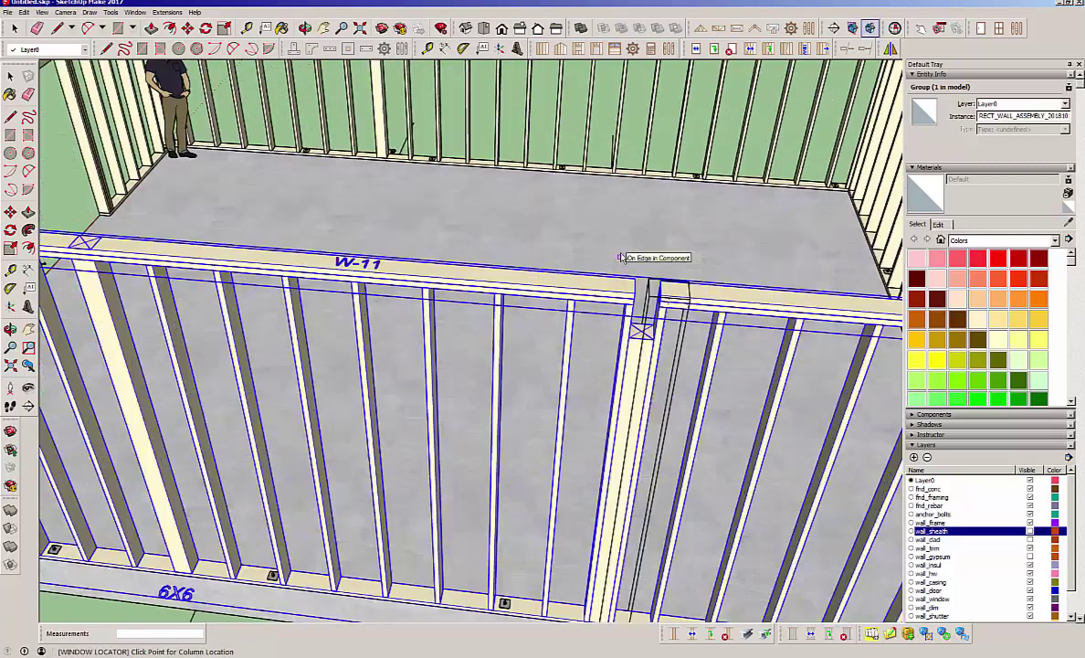
{"action": "middle_click_drag", "start_coordinate": [666, 369], "coordinate": [626, 326]}
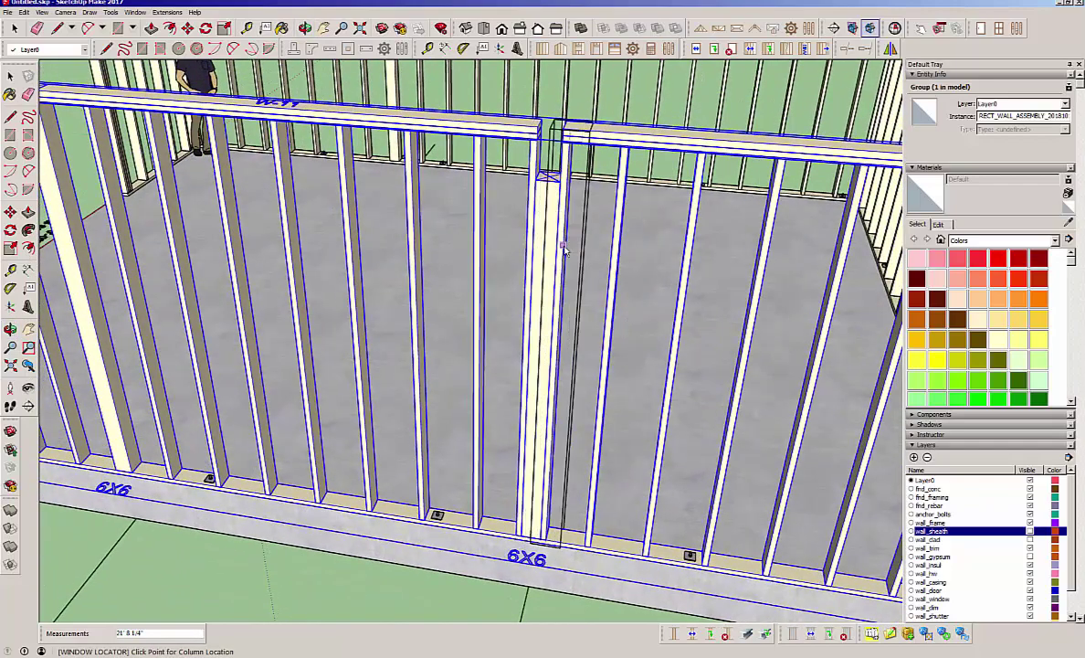
{"action": "middle_click_drag", "start_coordinate": [671, 323], "coordinate": [597, 420]}
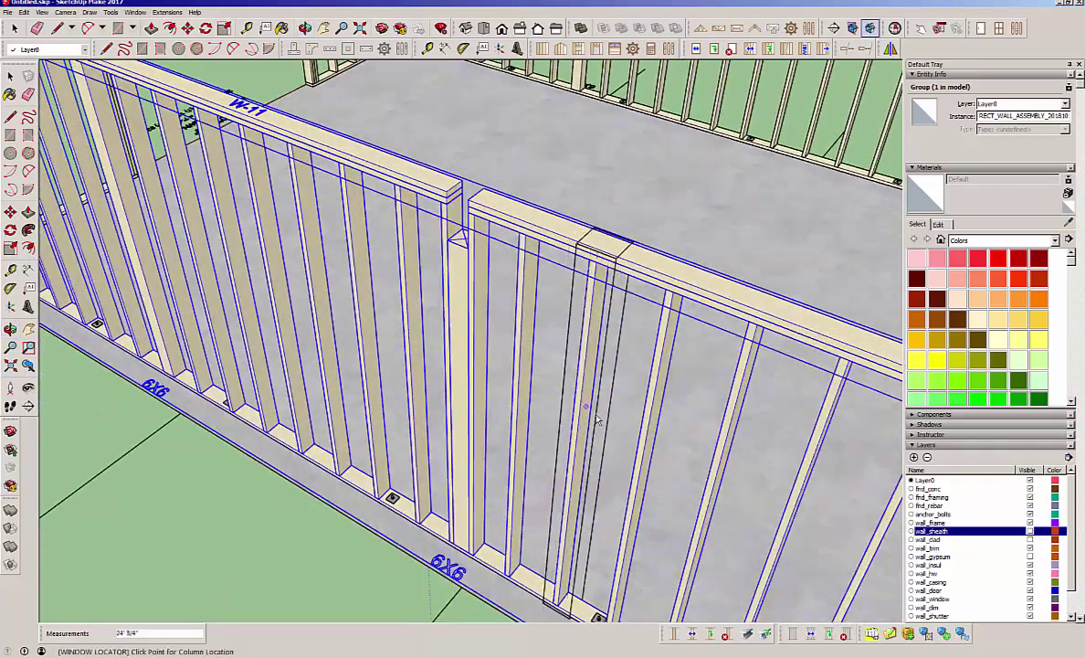
{"action": "scroll", "coordinate": [595, 419], "scroll_direction": "down", "scroll_amount": 7}
{"action": "middle_click_drag", "start_coordinate": [785, 277], "coordinate": [493, 576]}
{"action": "scroll", "coordinate": [494, 578], "scroll_direction": "up", "scroll_amount": 5}
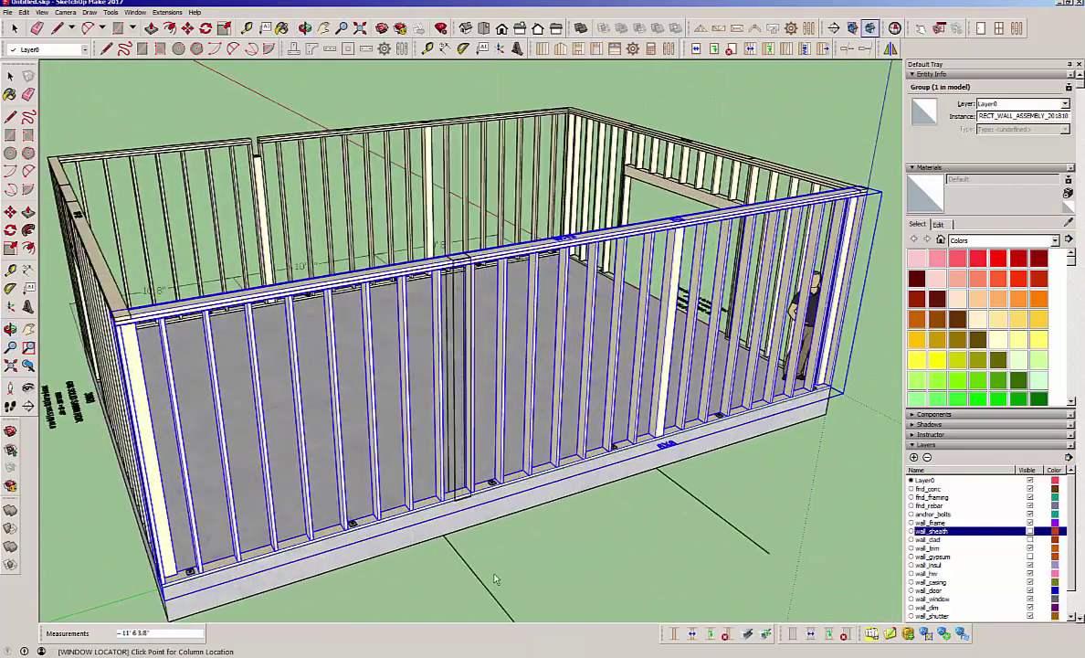
{"action": "left_click", "coordinate": [482, 581]}
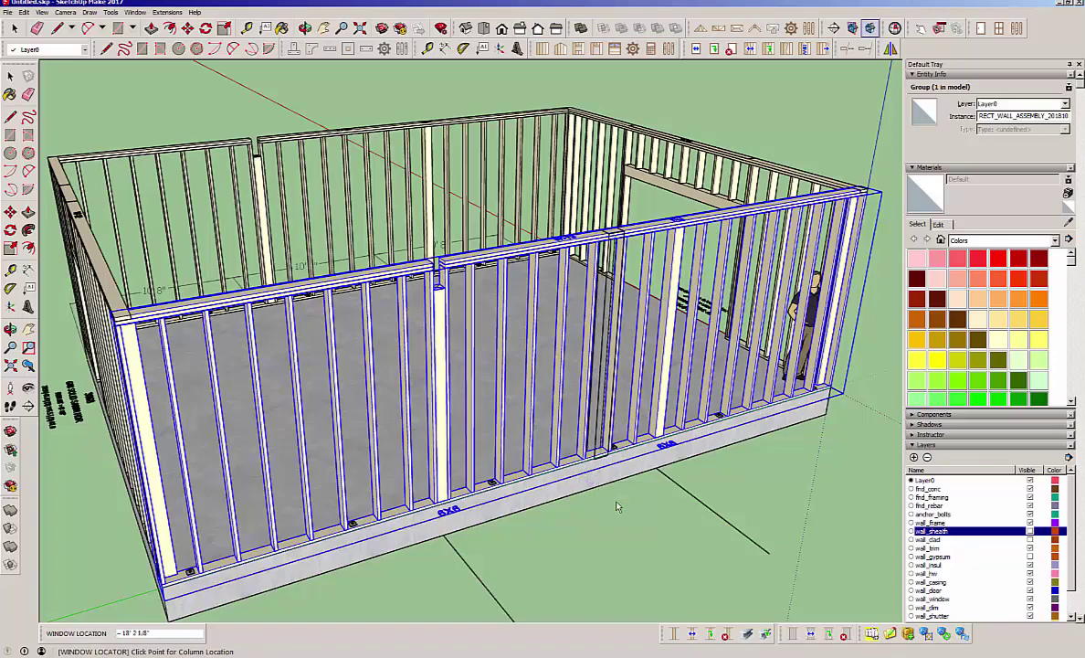
{"action": "key", "text": "space"}
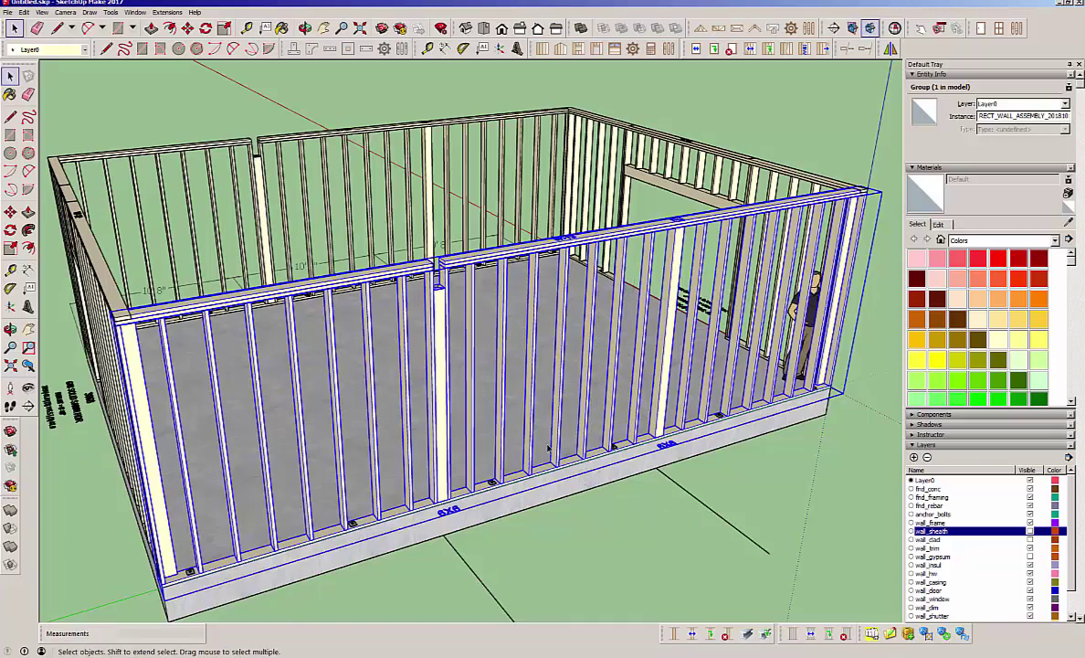
{"action": "left_click", "coordinate": [636, 525]}
- Edit the 108-inch column in wall W-13, setting its beam pocket king studs to 2
{"action": "middle_click_drag", "start_coordinate": [458, 337], "coordinate": [413, 329]}
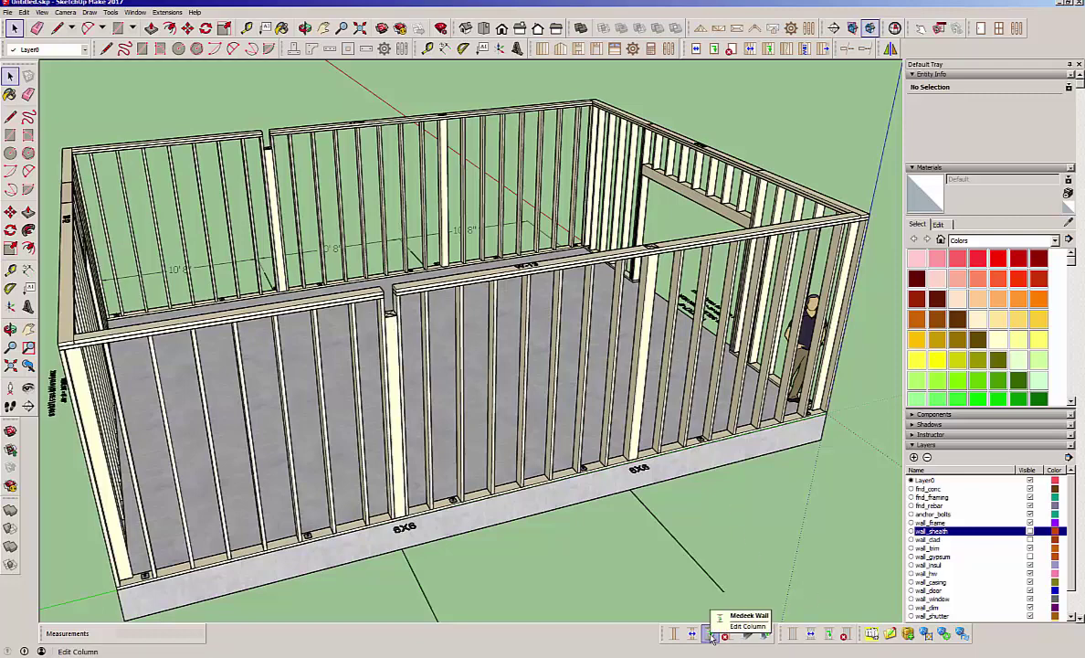
{"action": "left_click", "coordinate": [711, 637]}
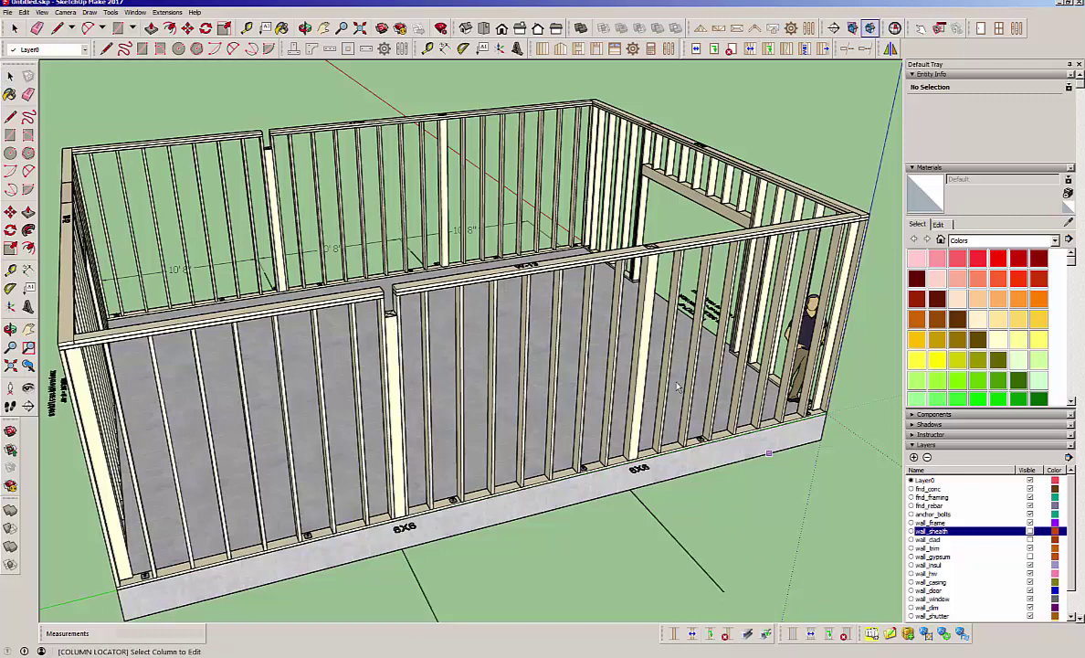
{"action": "left_click", "coordinate": [397, 364]}
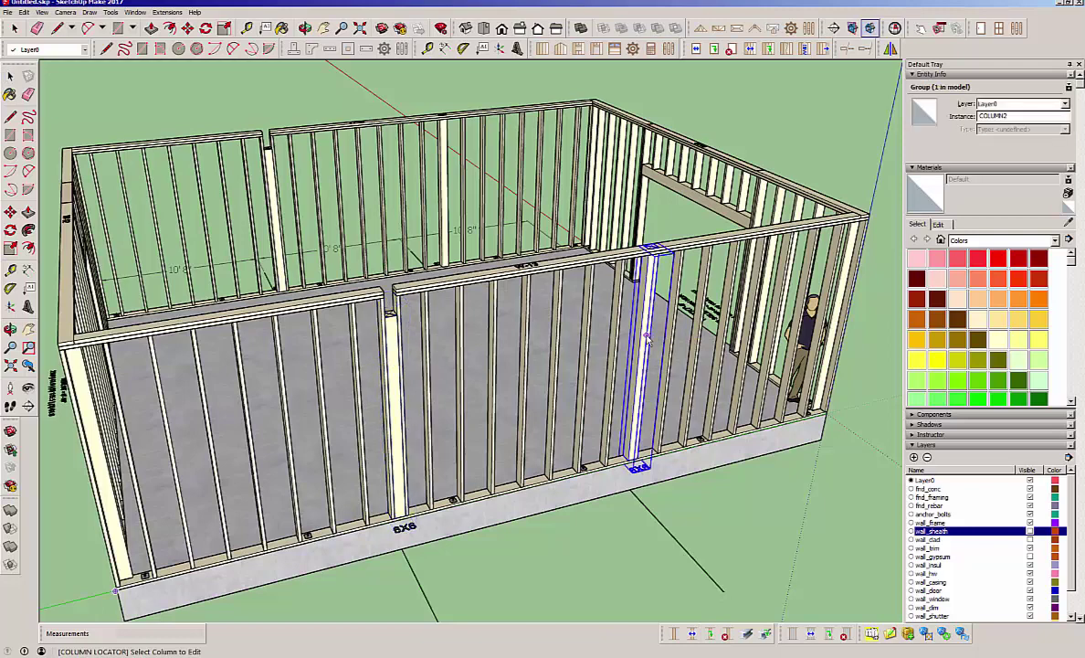
{"action": "left_click", "coordinate": [395, 399]}
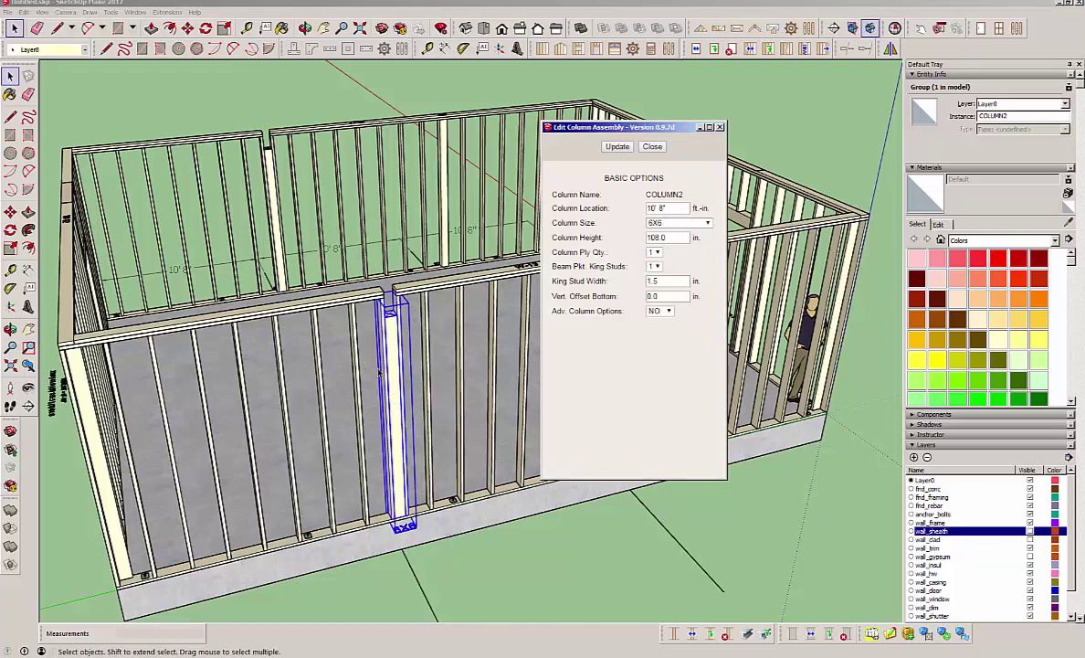
{"action": "left_click", "coordinate": [656, 265]}
{"action": "left_click", "coordinate": [654, 282]}
{"action": "left_click", "coordinate": [617, 147]}
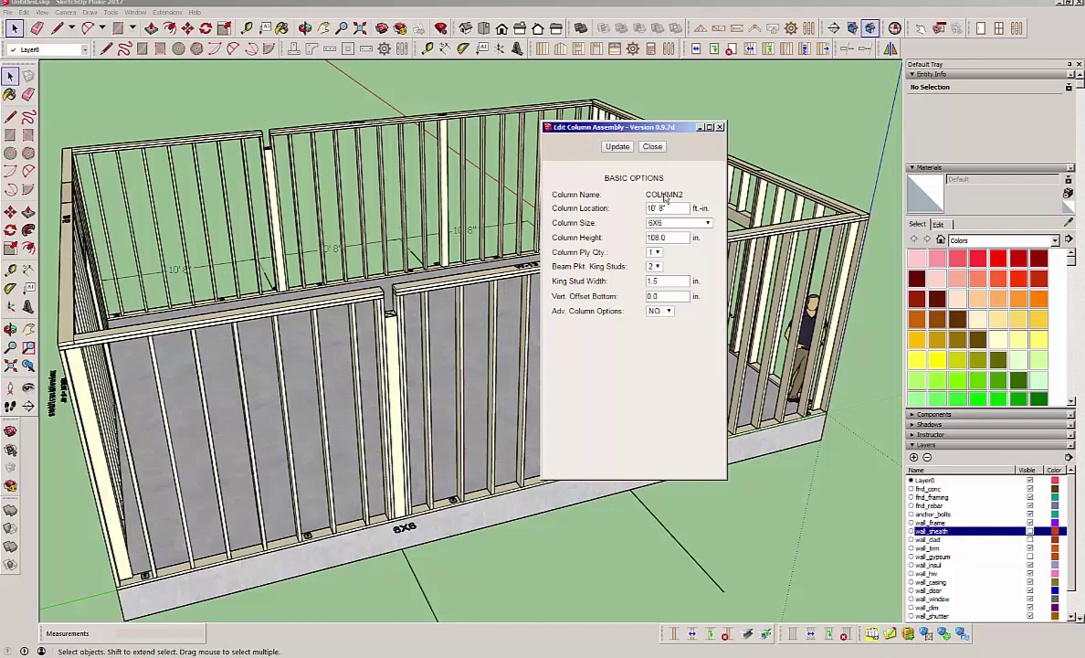
{"action": "left_click", "coordinate": [652, 147]}
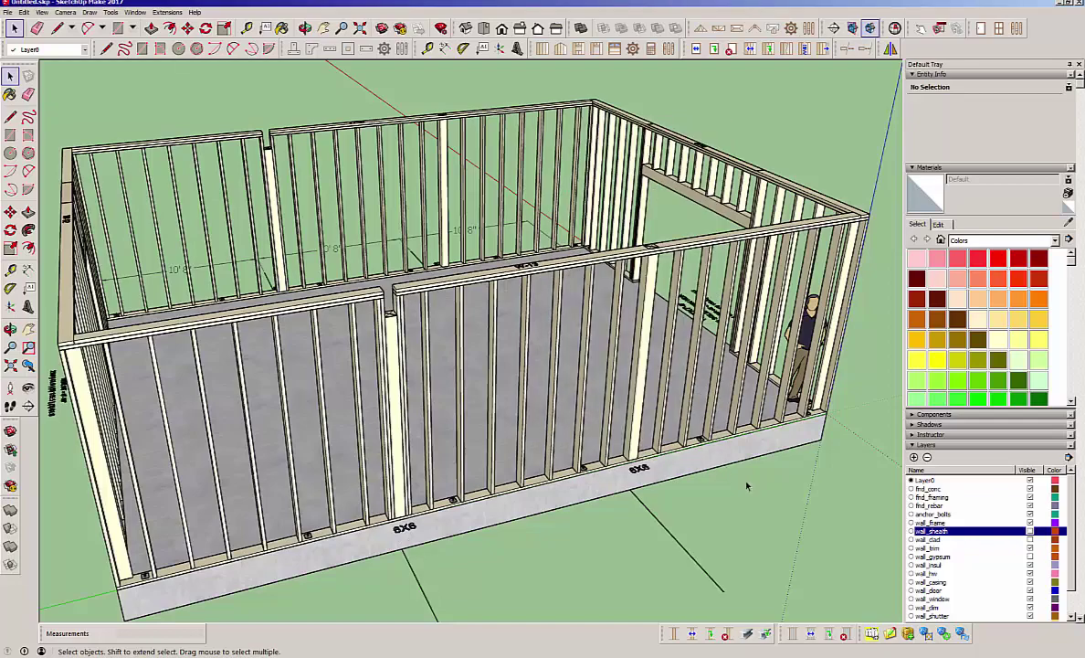
- Set the options for a new beam to Timber (5" x 5" and larger) with a size of 6 x 12
{"action": "middle_click_drag", "start_coordinate": [690, 327], "coordinate": [781, 543]}
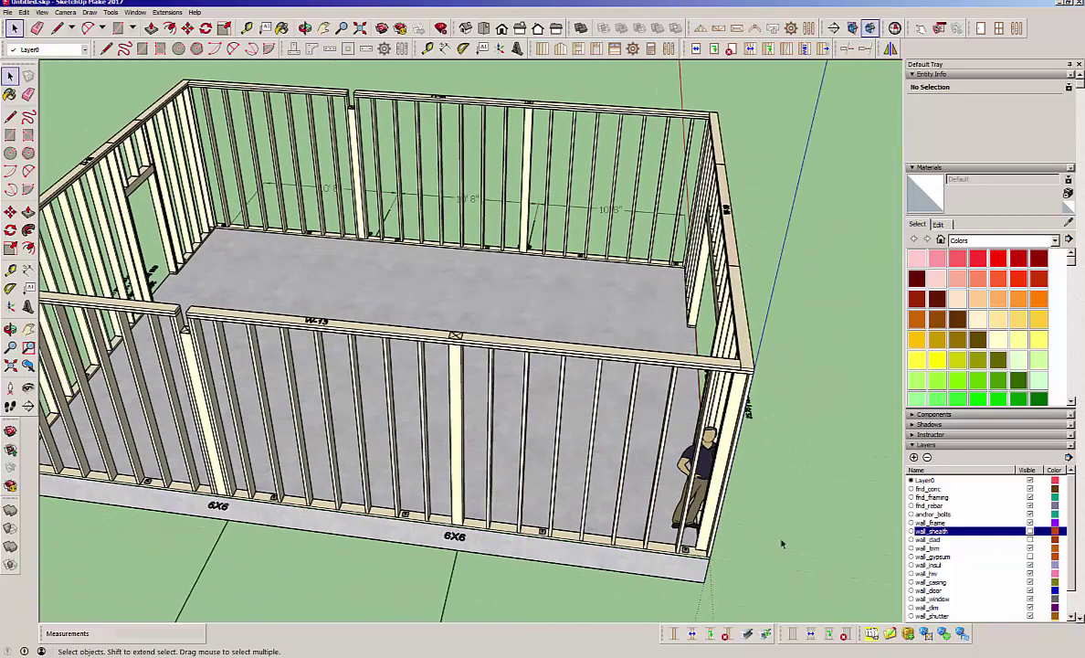
{"action": "left_click", "coordinate": [747, 635]}
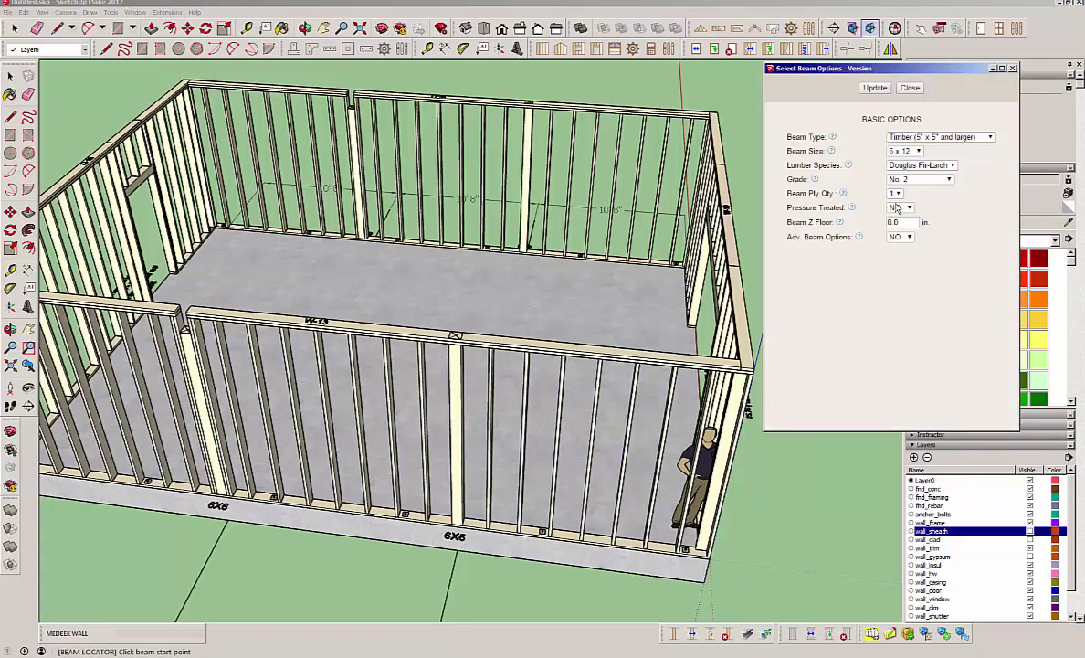
{"action": "left_click", "coordinate": [989, 138]}
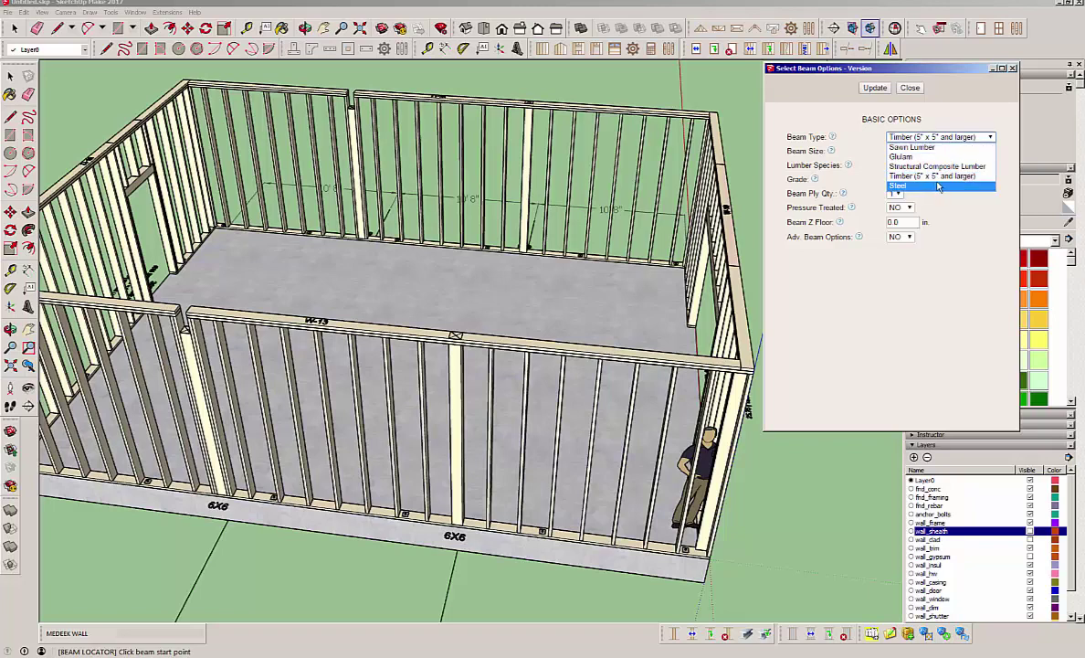
{"action": "left_click", "coordinate": [935, 148]}
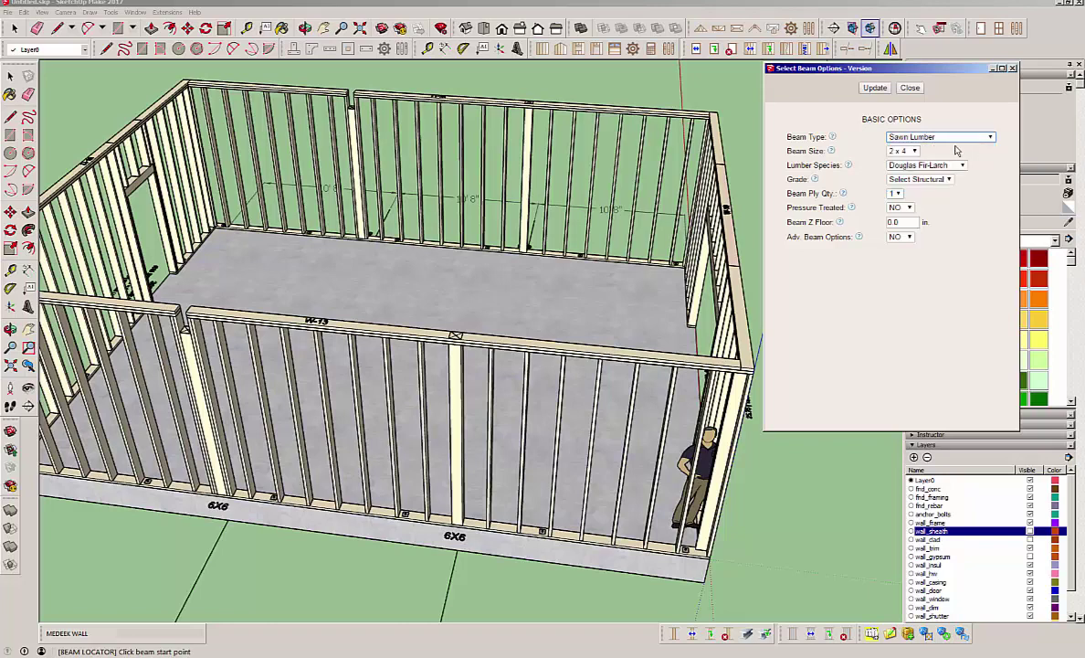
{"action": "left_click", "coordinate": [884, 137]}
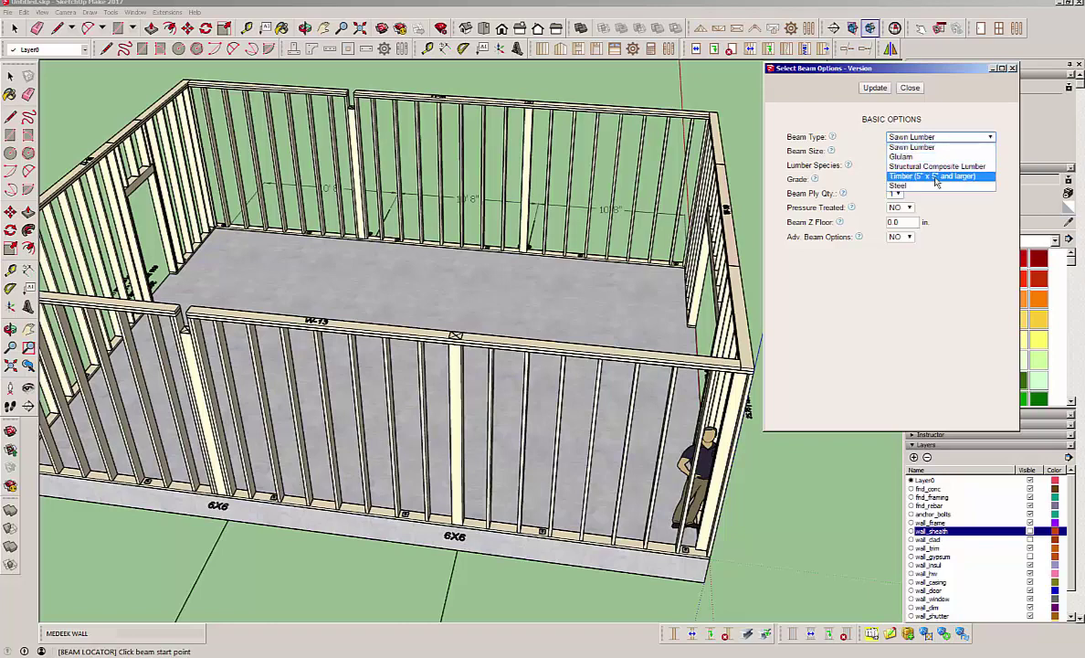
{"action": "left_click", "coordinate": [870, 169]}
{"action": "left_click", "coordinate": [919, 152]}
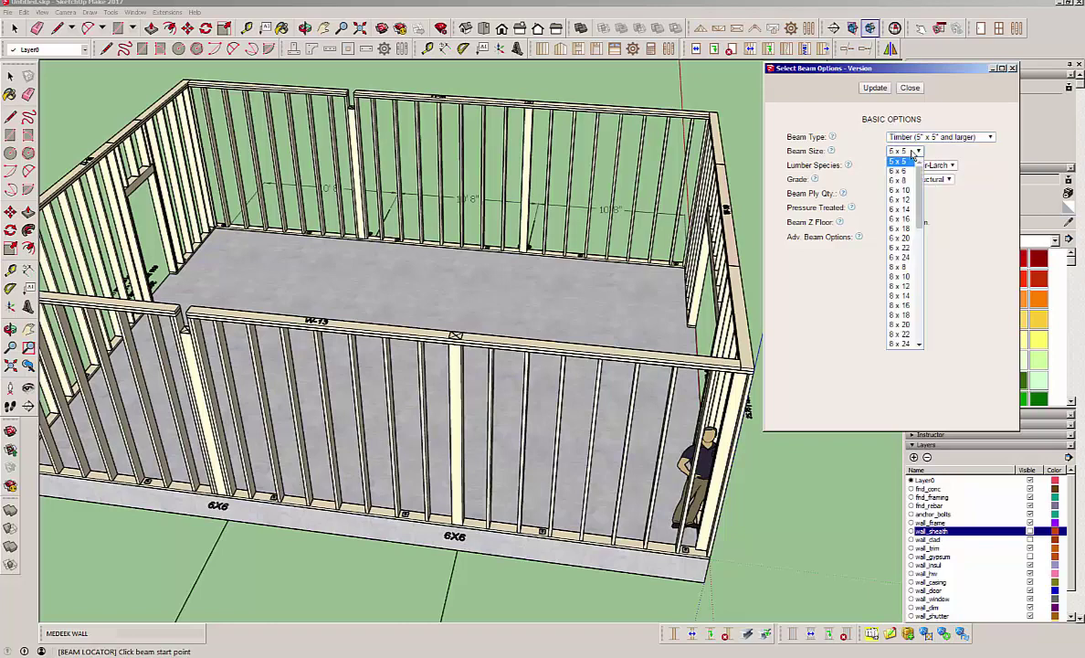
{"action": "left_click", "coordinate": [900, 199]}
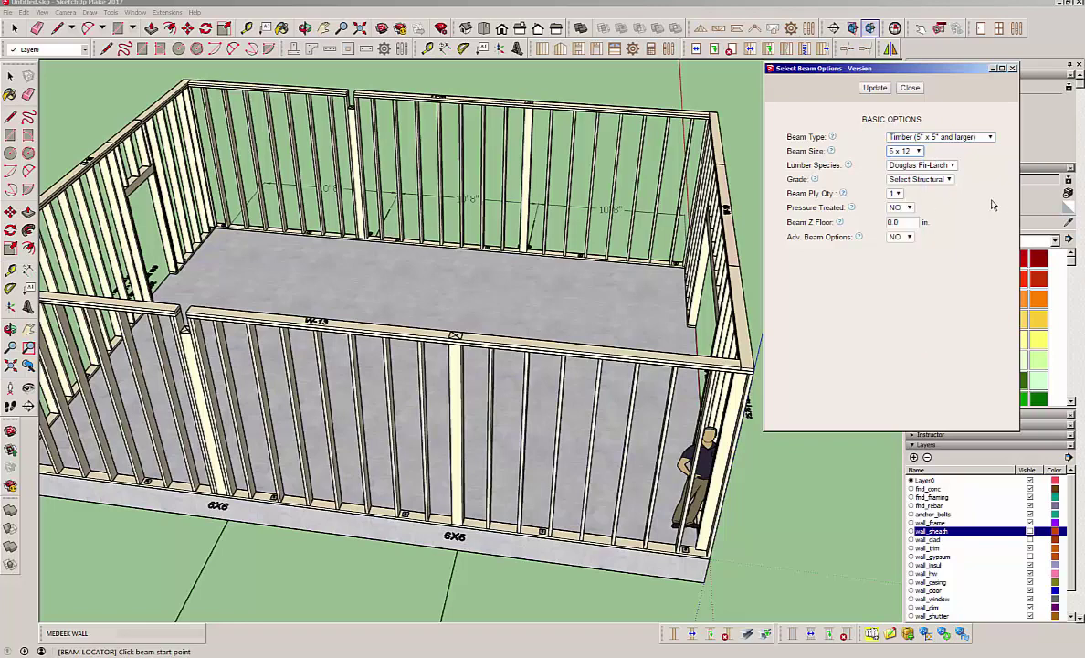
{"action": "left_click", "coordinate": [875, 88]}
- Draw the 6 x 12 timber beam across the garage from the full-height column in wall W-13 to the one in wall W-11
{"action": "scroll", "coordinate": [361, 370], "scroll_direction": "up", "scroll_amount": 6}
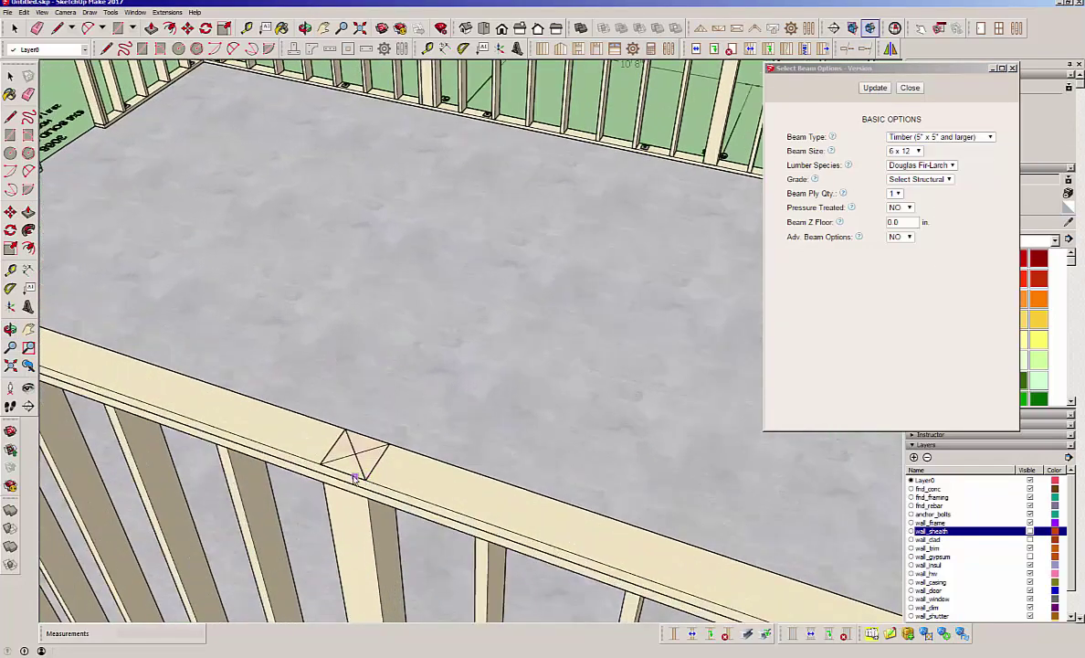
{"action": "left_click", "coordinate": [329, 448]}
{"action": "scroll", "coordinate": [431, 424], "scroll_direction": "down", "scroll_amount": 5}
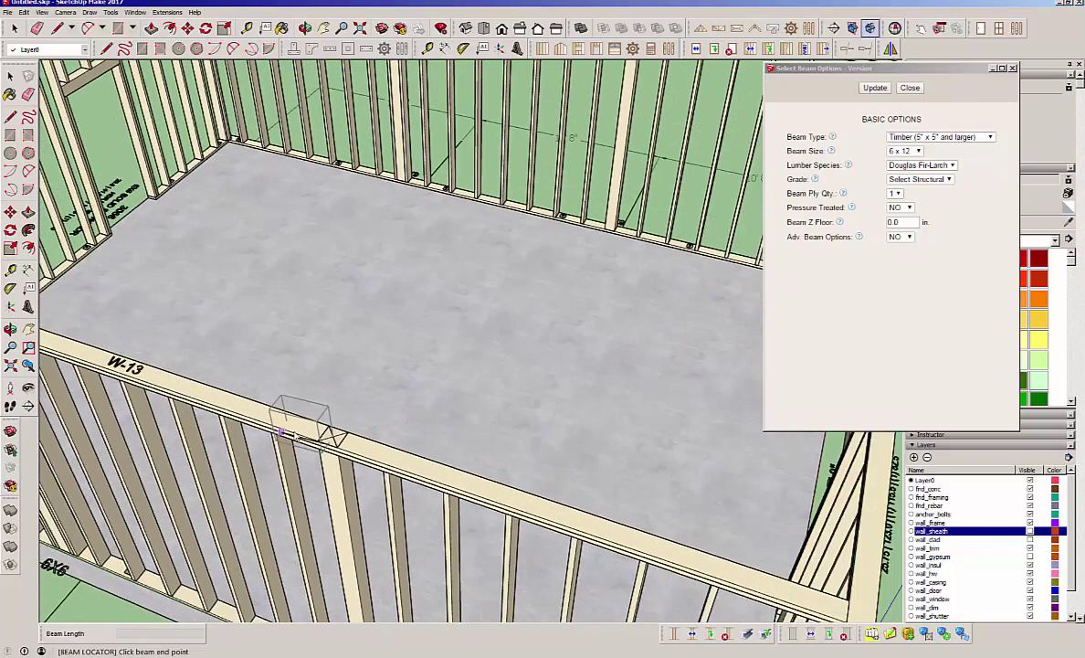
{"action": "scroll", "coordinate": [294, 437], "scroll_direction": "down", "scroll_amount": 5}
{"action": "middle_click_drag", "start_coordinate": [443, 336], "coordinate": [500, 263]}
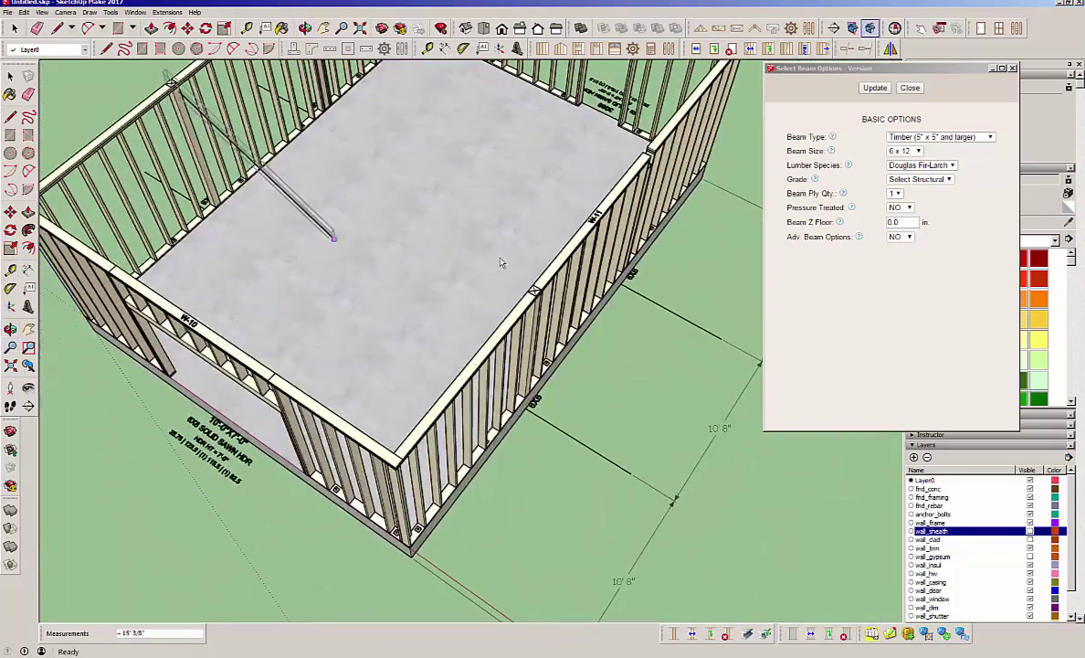
{"action": "scroll", "coordinate": [534, 291], "scroll_direction": "up", "scroll_amount": 8}
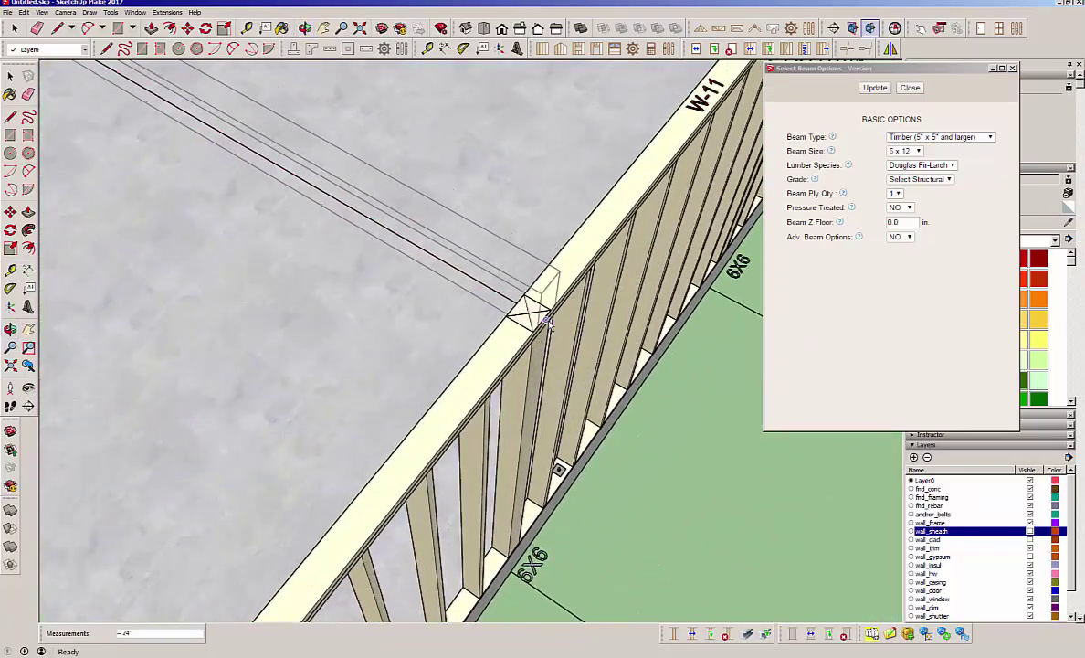
{"action": "left_click", "coordinate": [545, 318]}
{"action": "mouse_move", "coordinate": [545, 329]}
{"action": "middle_mouse_down"}
{"action": "mouse_move", "coordinate": [446, 349]}
{"action": "mouse_move", "coordinate": [393, 256]}
{"action": "mouse_move", "coordinate": [439, 160]}
{"action": "middle_mouse_up"}
{"action": "scroll", "coordinate": [434, 146], "scroll_direction": "up", "scroll_amount": 3}
{"action": "scroll", "coordinate": [466, 183], "scroll_direction": "down", "scroll_amount": 1}
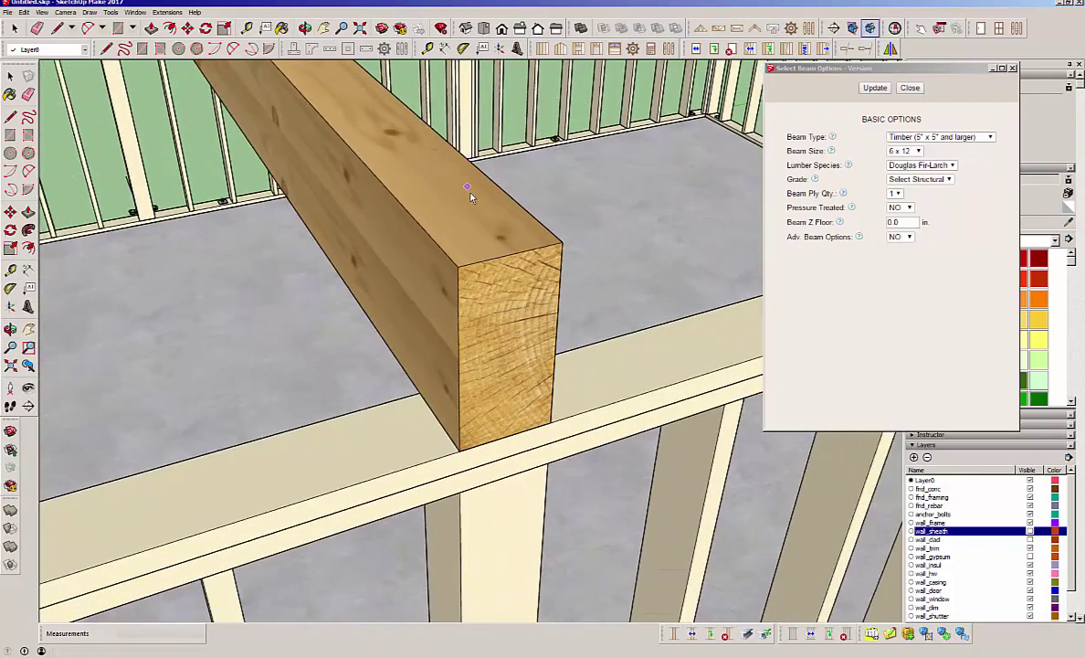
{"action": "scroll", "coordinate": [472, 198], "scroll_direction": "down", "scroll_amount": 10}
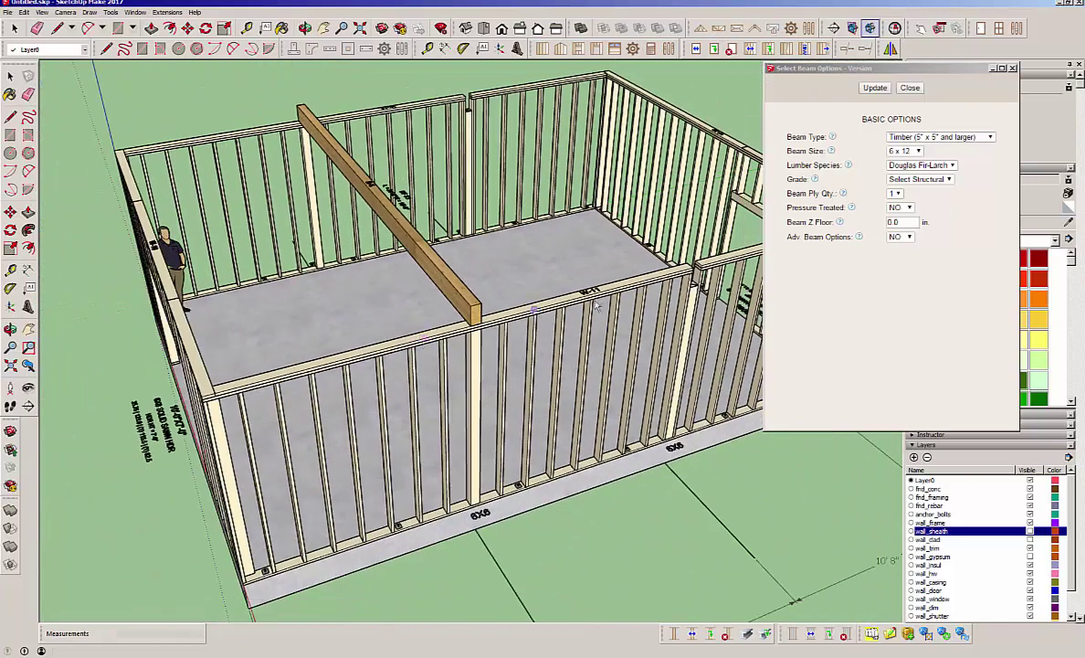
- Set the options for the next beam to Glulam with a size of 5-1/2 x 9
{"action": "middle_click_drag", "start_coordinate": [582, 265], "coordinate": [333, 320]}
{"action": "scroll", "coordinate": [506, 367], "scroll_direction": "up", "scroll_amount": 4}
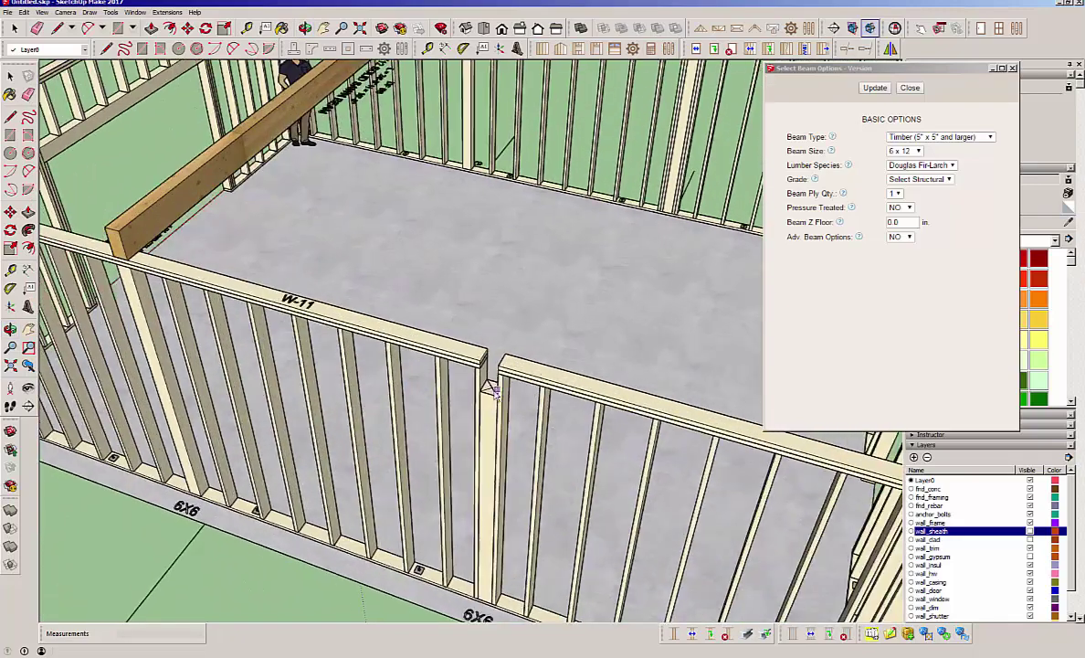
{"action": "scroll", "coordinate": [491, 390], "scroll_direction": "up", "scroll_amount": 5}
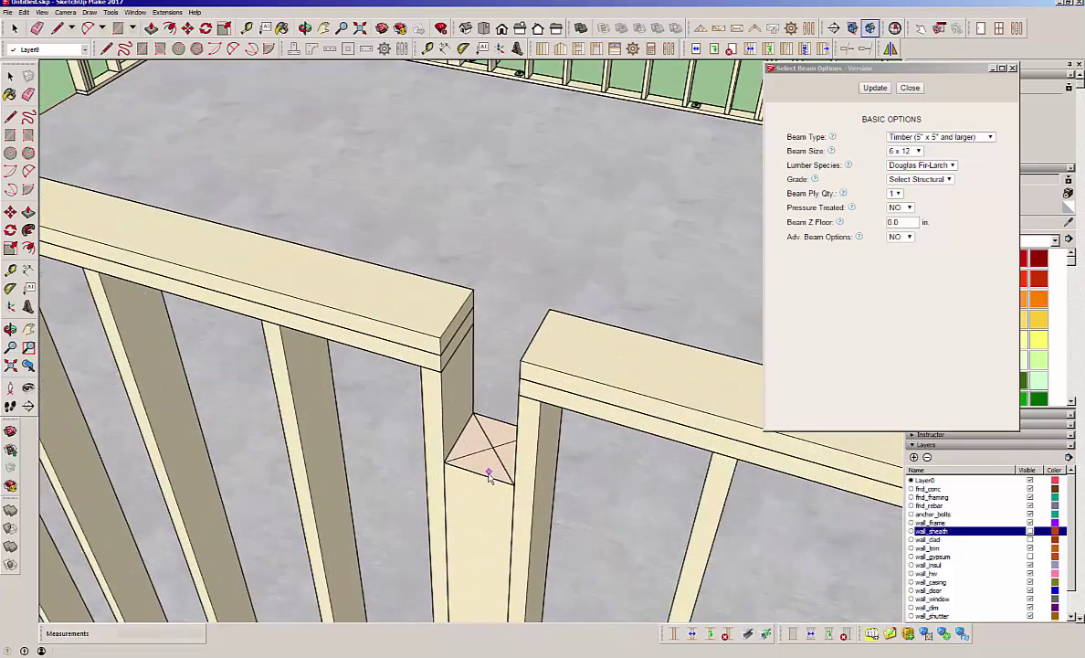
{"action": "left_click", "coordinate": [989, 137]}
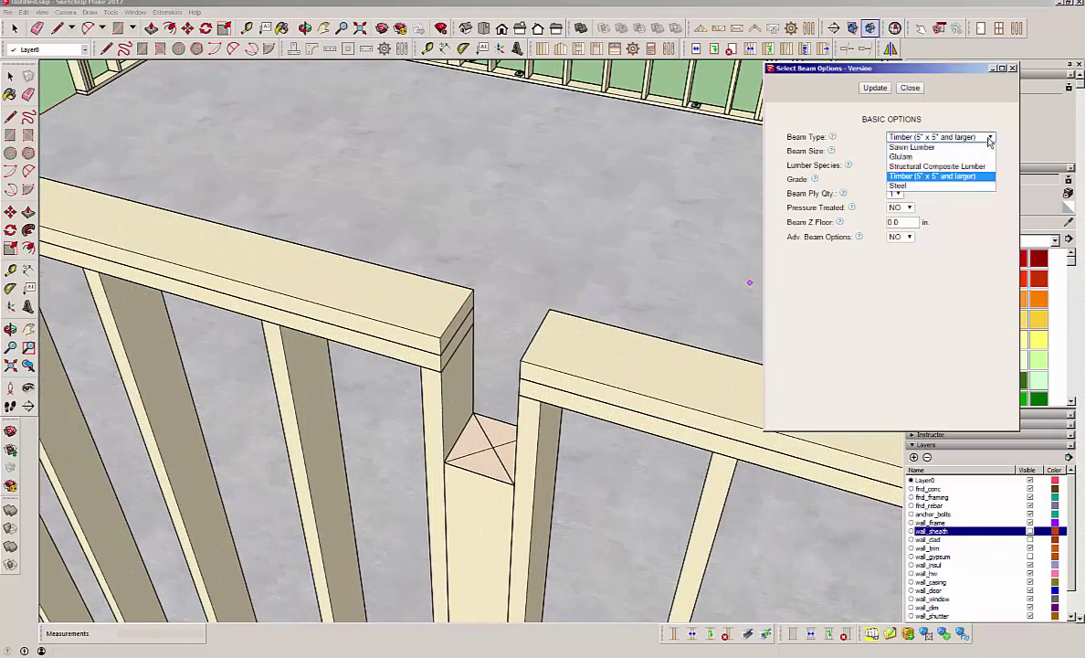
{"action": "left_click", "coordinate": [950, 156]}
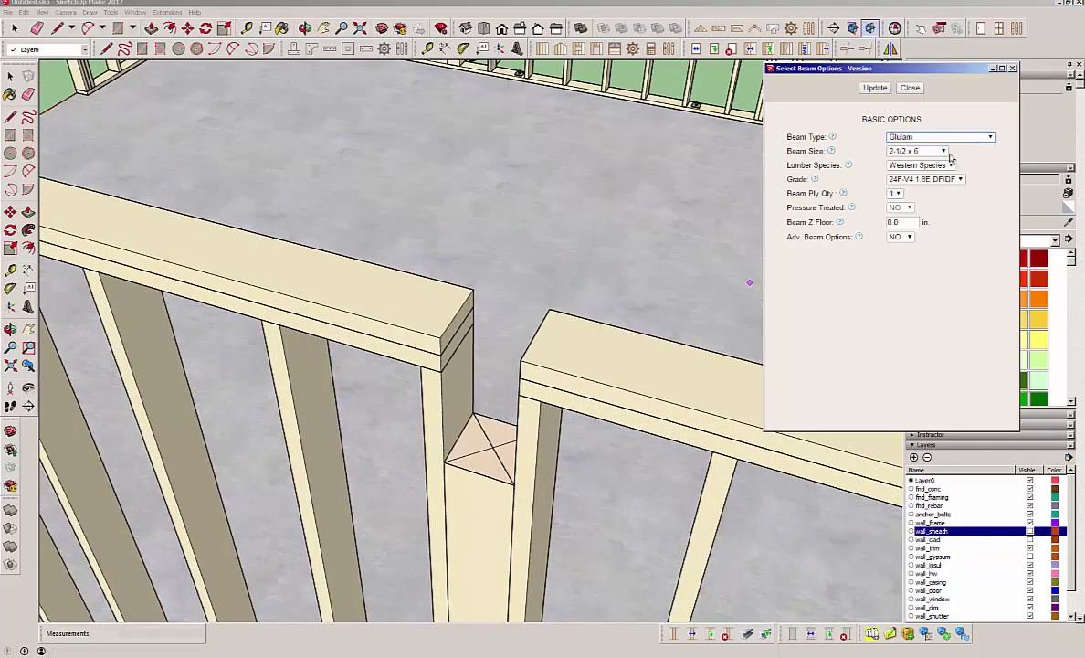
{"action": "left_click", "coordinate": [943, 150]}
{"action": "left_click_drag", "start_coordinate": [946, 165], "coordinate": [951, 224]}
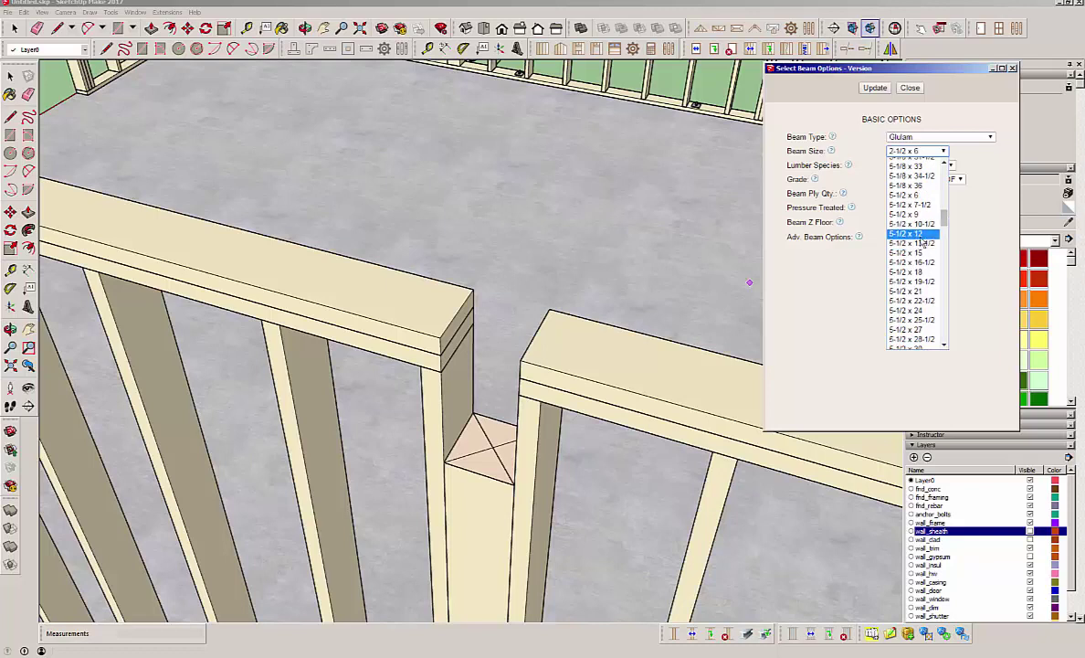
{"action": "left_click", "coordinate": [910, 215]}
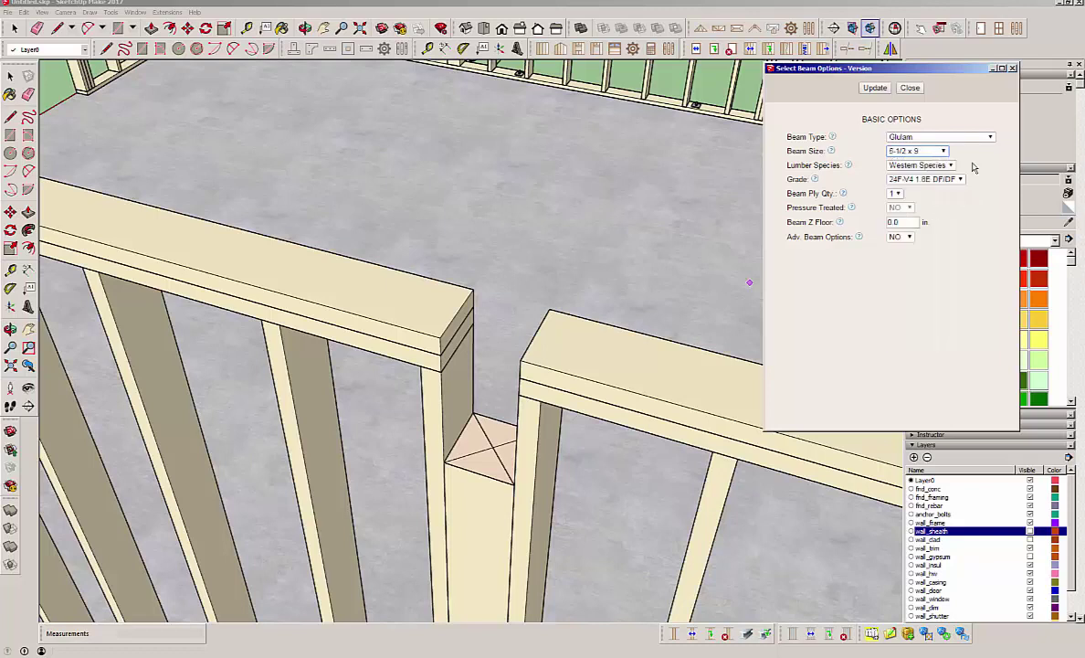
{"action": "left_click", "coordinate": [872, 88]}
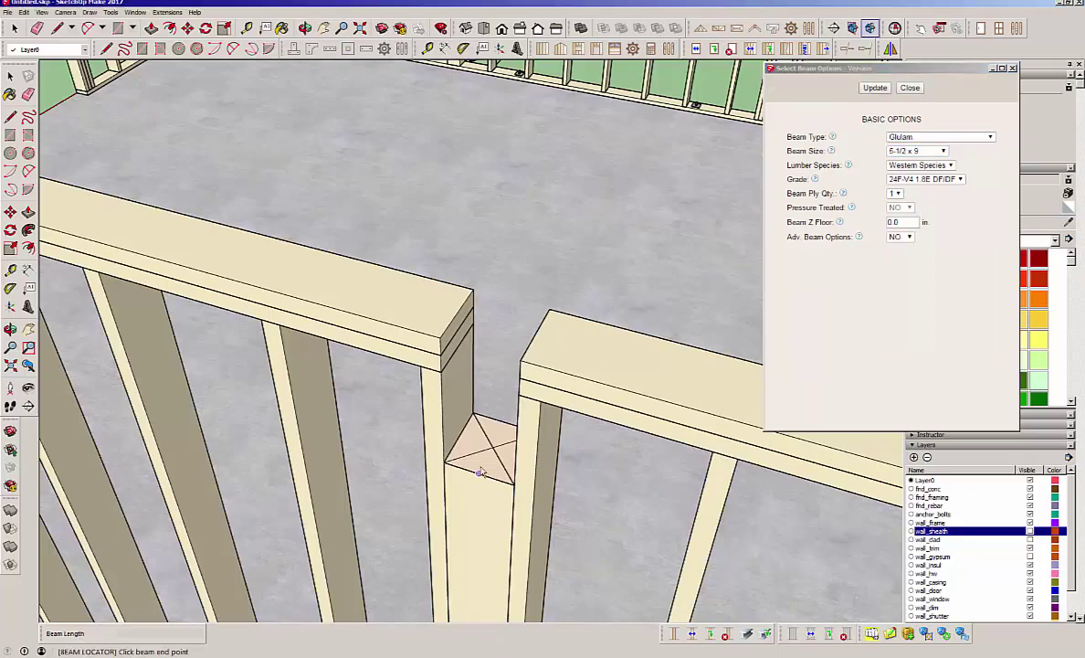
- Draw the 5-1/2 x 9 glulam beam across the garage from the pocket column in wall W-11 to the one in wall W-13
{"action": "left_click", "coordinate": [479, 449]}
{"action": "scroll", "coordinate": [365, 214], "scroll_direction": "down", "scroll_amount": 5}
{"action": "middle_click_drag", "start_coordinate": [609, 199], "coordinate": [55, 283]}
{"action": "middle_click_drag", "start_coordinate": [583, 283], "coordinate": [412, 269]}
{"action": "scroll", "coordinate": [415, 265], "scroll_direction": "up", "scroll_amount": 4}
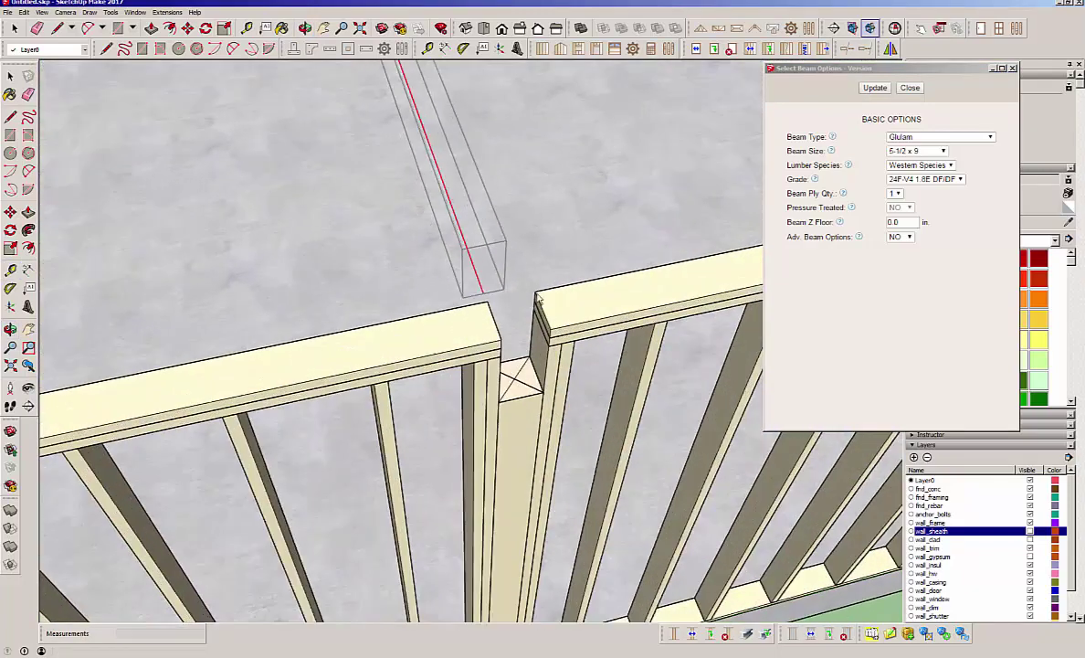
{"action": "left_click", "coordinate": [516, 374]}
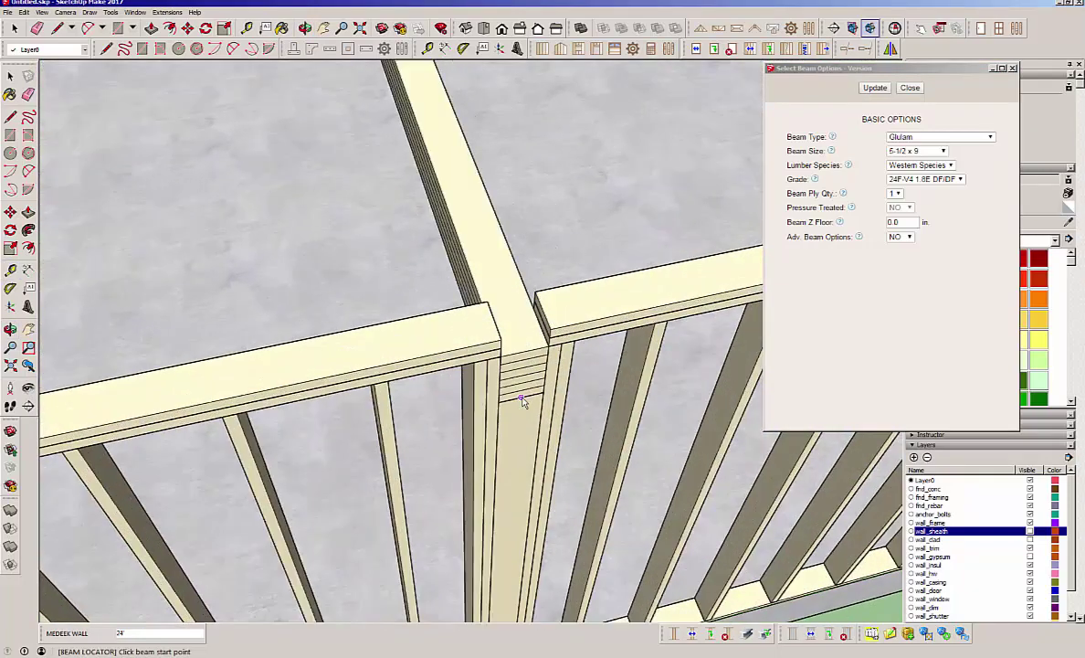
{"action": "left_click", "coordinate": [912, 89]}
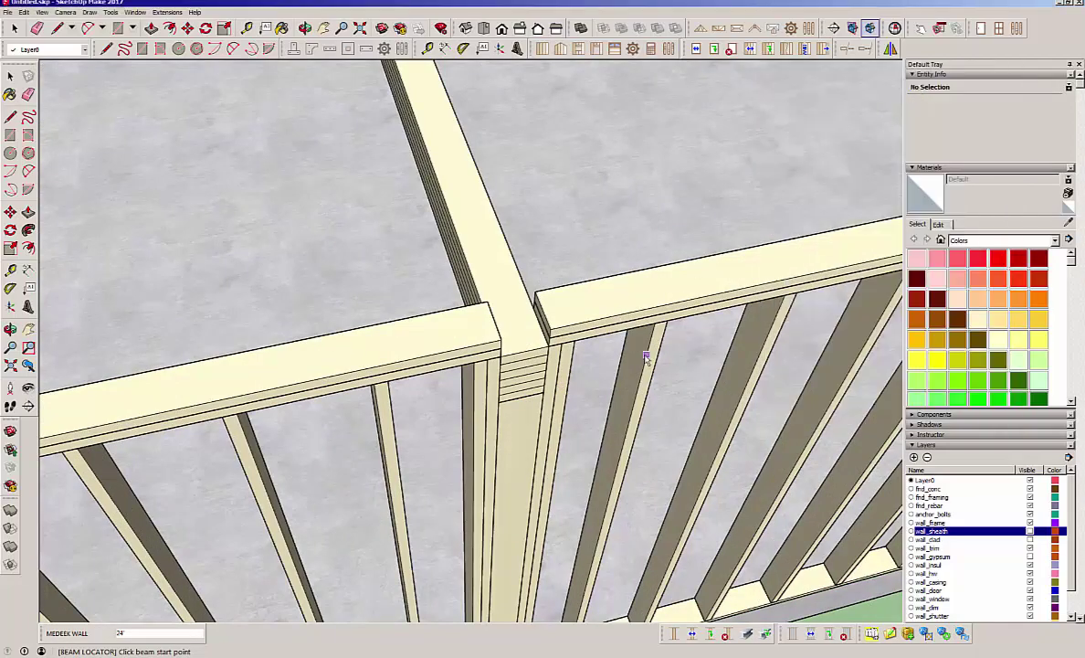
{"action": "middle_click_drag", "start_coordinate": [603, 343], "coordinate": [732, 317]}
{"action": "key", "text": "space"}
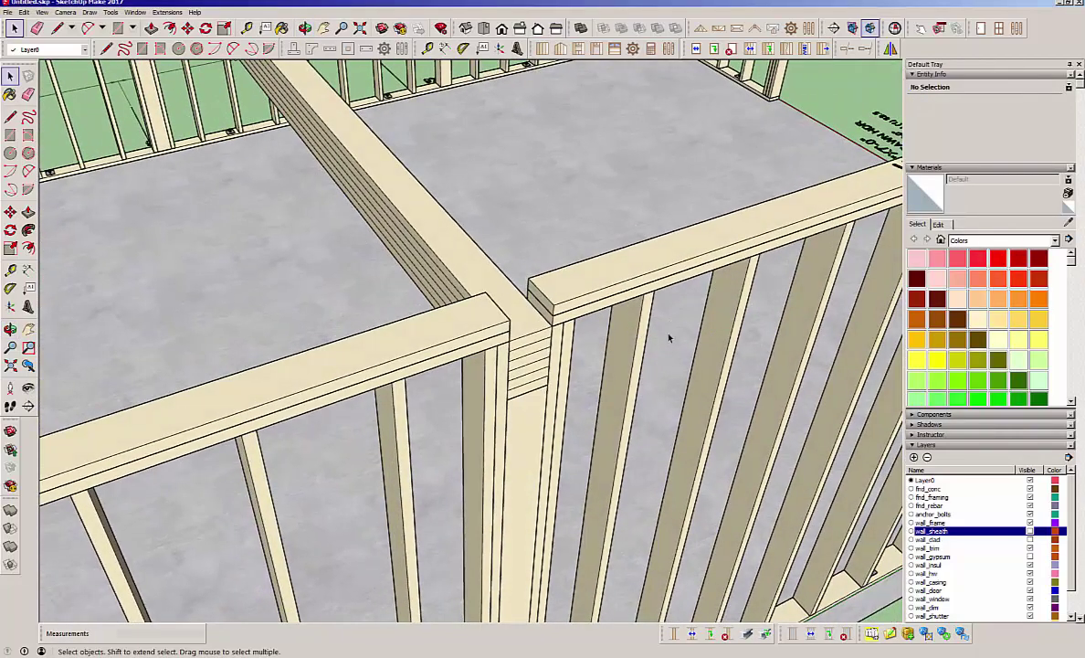
- Review the annotation callout options in the wall plugin's General global settings, then close them without changes
{"action": "scroll", "coordinate": [642, 342], "scroll_direction": "down", "scroll_amount": 1}
{"action": "scroll", "coordinate": [641, 342], "scroll_direction": "down", "scroll_amount": 5}
{"action": "middle_click_drag", "start_coordinate": [680, 423], "coordinate": [474, 344]}
{"action": "scroll", "coordinate": [474, 343], "scroll_direction": "down", "scroll_amount": 4}
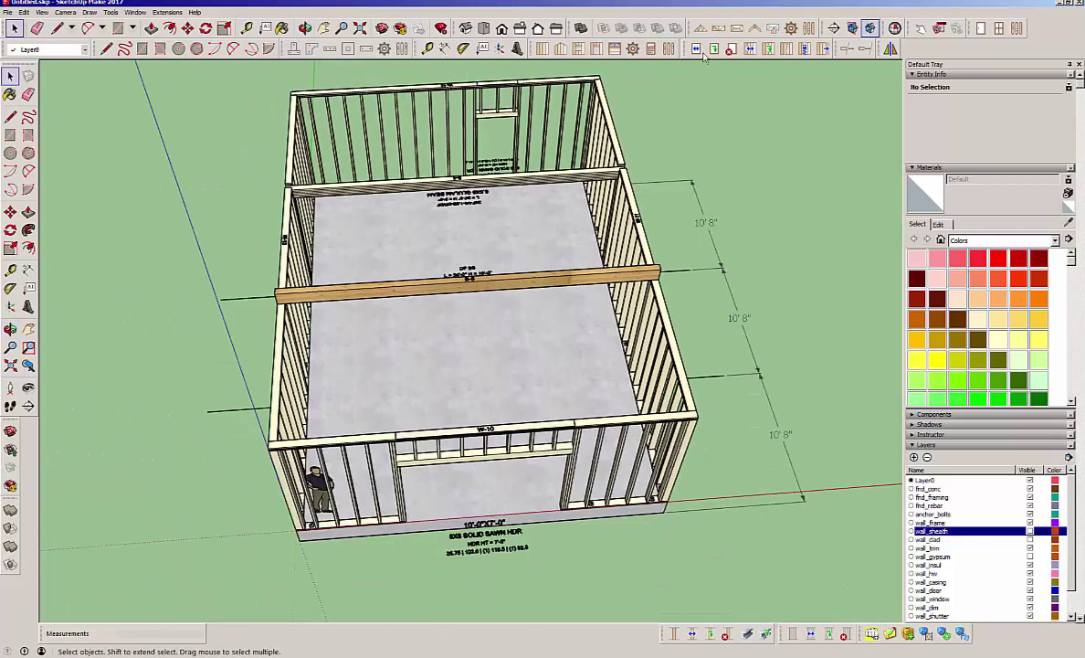
{"action": "left_click", "coordinate": [632, 48]}
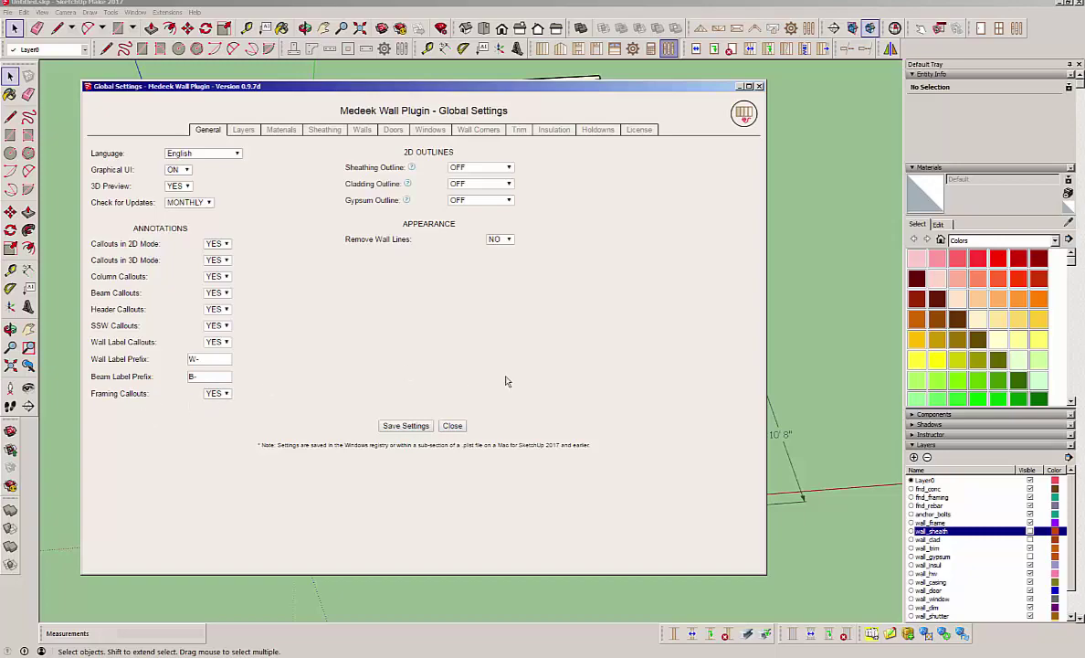
{"action": "left_click", "coordinate": [452, 426]}
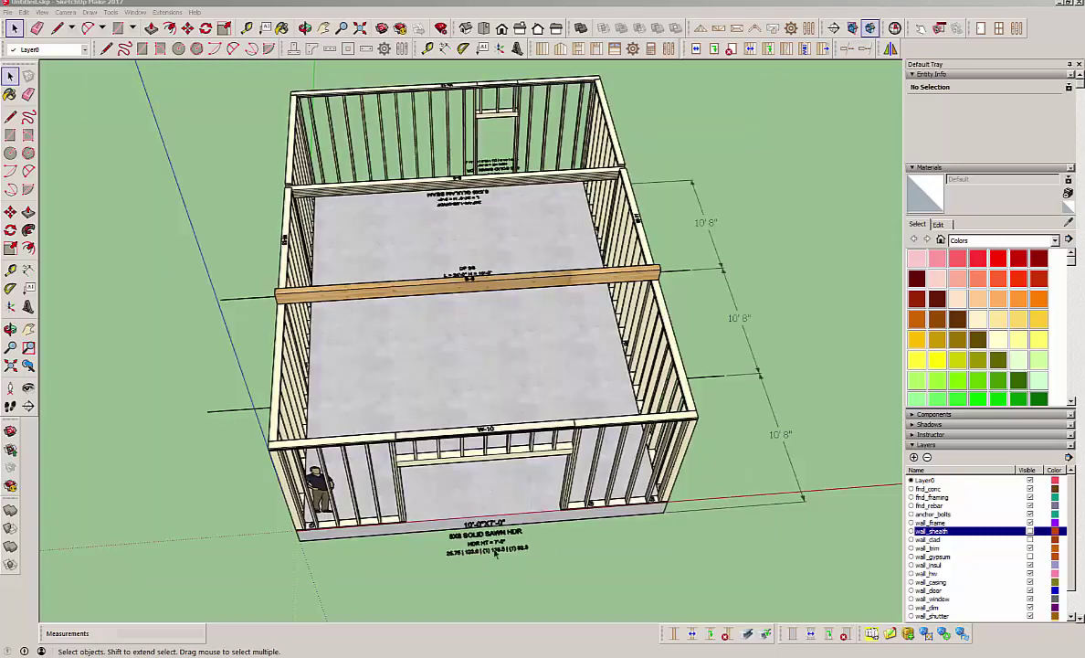
- Examine the header callout at the garage door in wall W-10 and the callout text beside the 6x12 timber beam
{"action": "scroll", "coordinate": [496, 554], "scroll_direction": "up", "scroll_amount": 10}
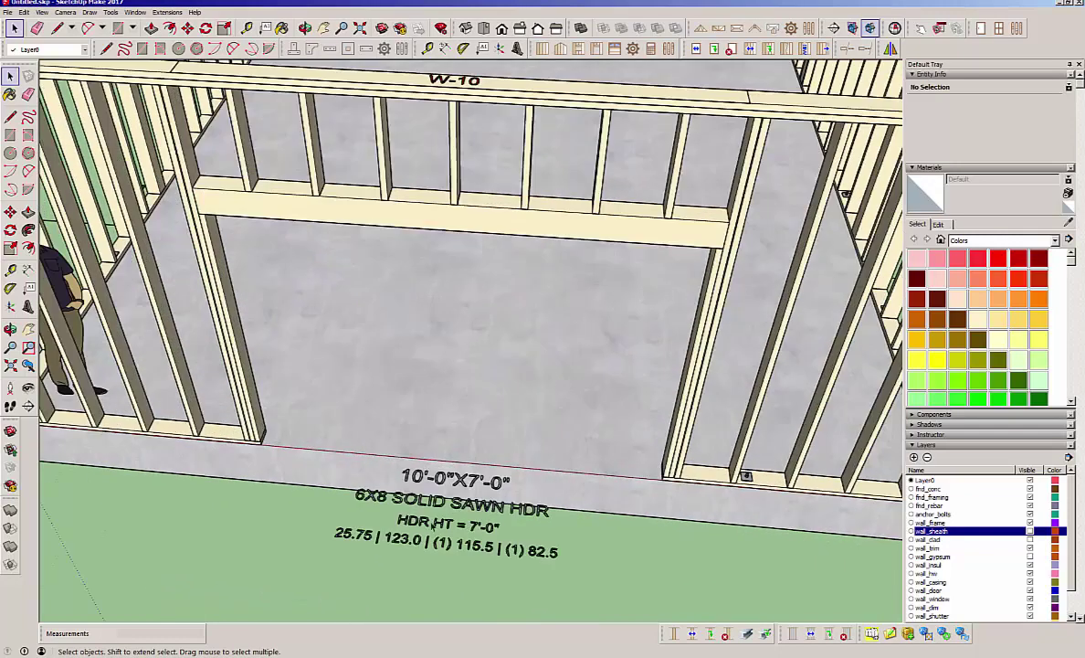
{"action": "middle_click_drag", "start_coordinate": [431, 525], "coordinate": [437, 566]}
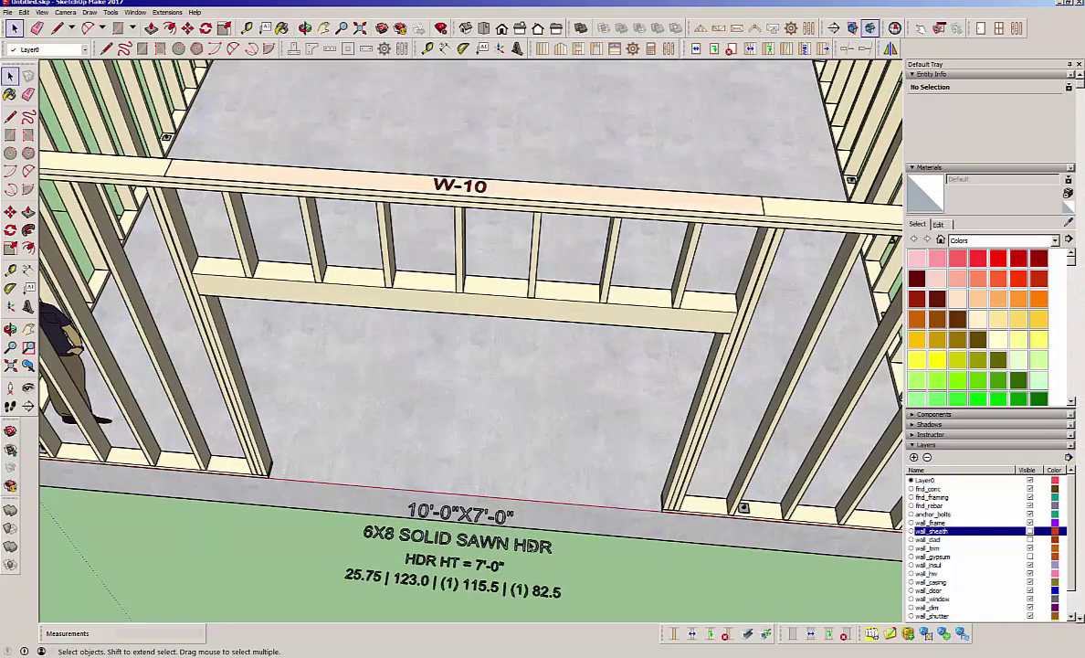
{"action": "scroll", "coordinate": [577, 484], "scroll_direction": "down", "scroll_amount": 6}
{"action": "middle_click_drag", "start_coordinate": [415, 258], "coordinate": [540, 377]}
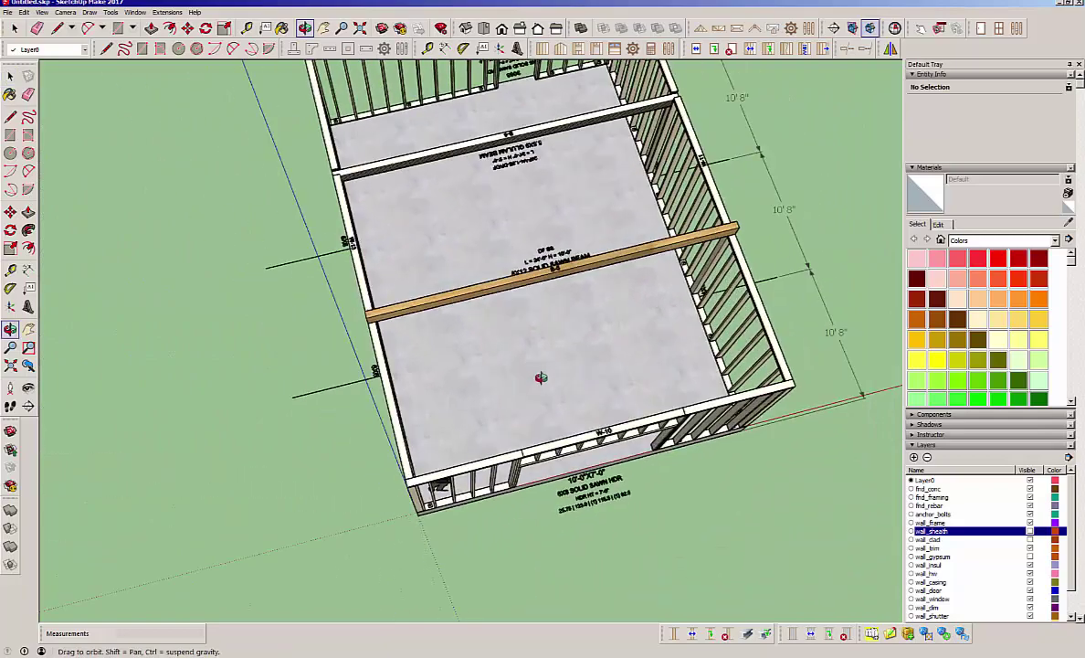
{"action": "scroll", "coordinate": [592, 207], "scroll_direction": "up", "scroll_amount": 2}
{"action": "scroll", "coordinate": [546, 274], "scroll_direction": "up", "scroll_amount": 8}
{"action": "middle_click_drag", "start_coordinate": [520, 281], "coordinate": [502, 299]}
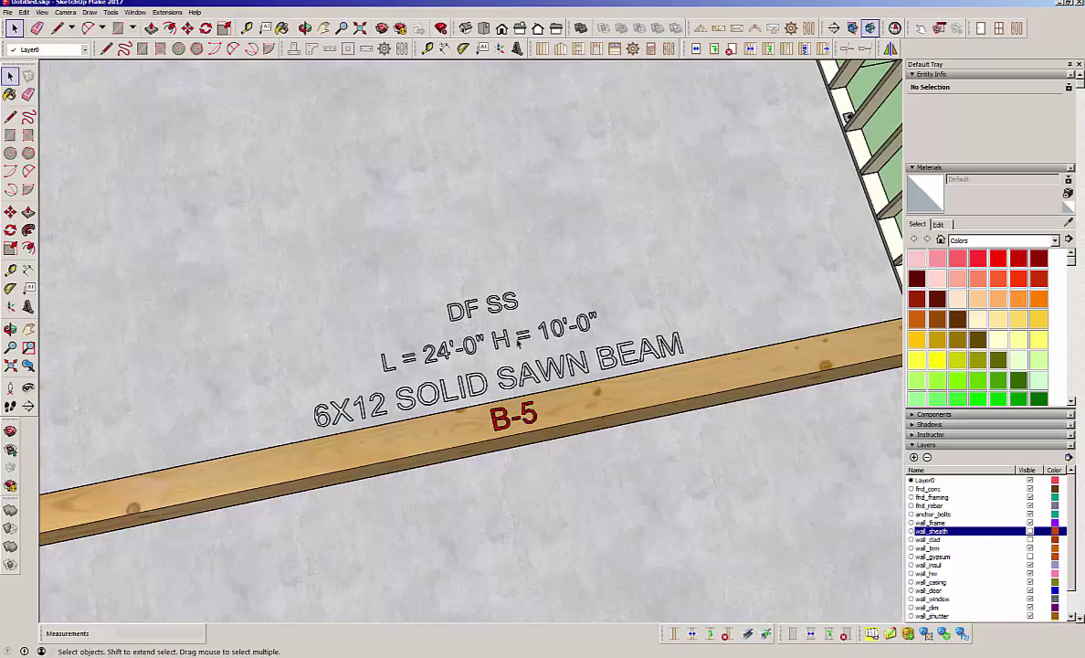
{"action": "scroll", "coordinate": [519, 394], "scroll_direction": "down", "scroll_amount": 5}
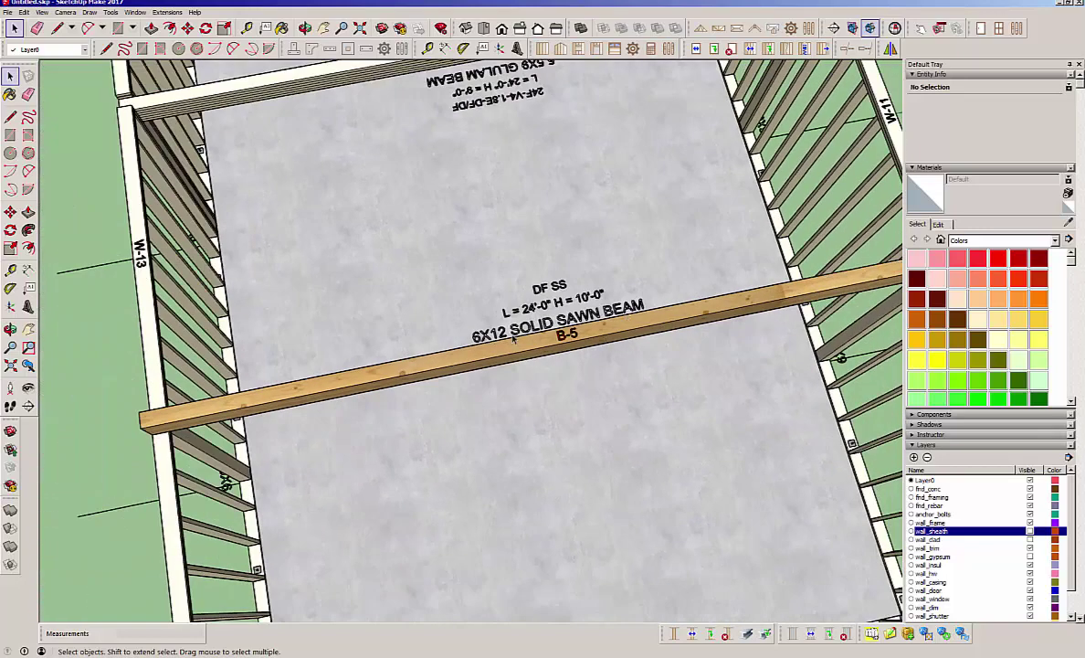
{"action": "middle_click_drag", "start_coordinate": [651, 334], "coordinate": [701, 406]}
{"action": "middle_click_drag", "start_coordinate": [590, 368], "coordinate": [512, 356]}
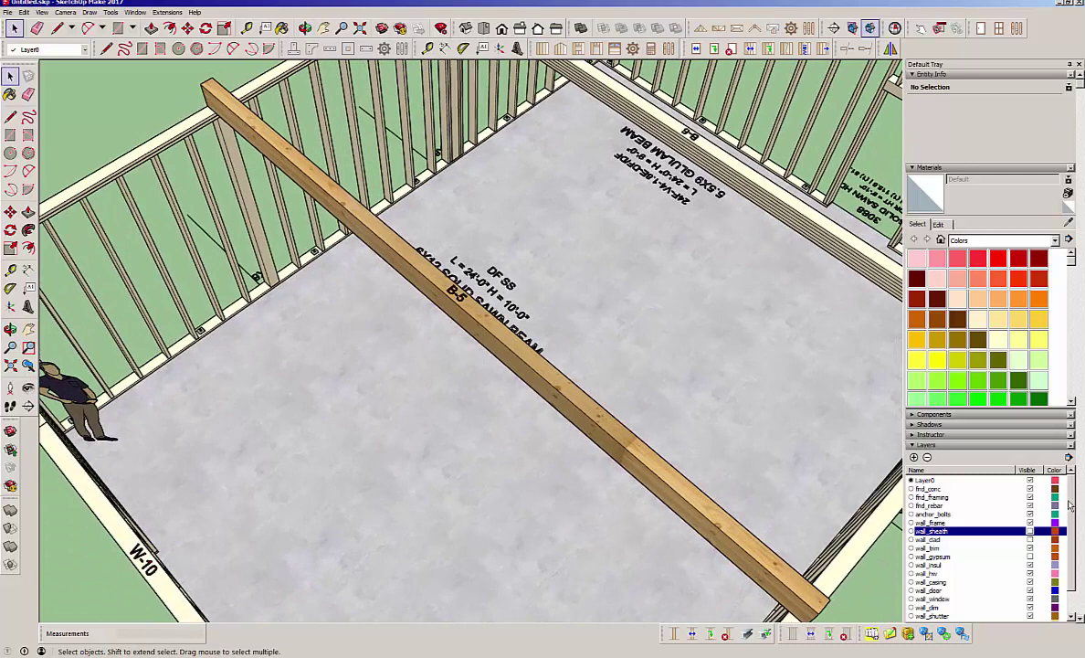
- Toggle the visibility of the wall_dim3 layer off and back on to check which annotations it controls
{"action": "scroll", "coordinate": [1060, 548], "scroll_direction": "down", "scroll_amount": 1}
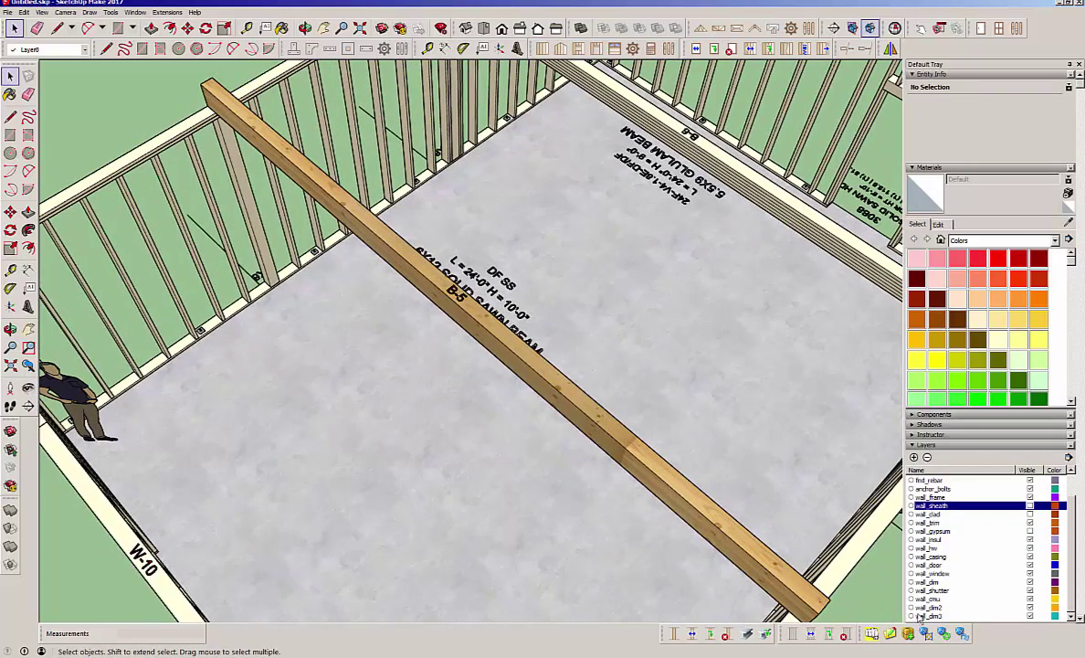
{"action": "left_click", "coordinate": [1030, 616]}
{"action": "left_click", "coordinate": [1030, 617]}
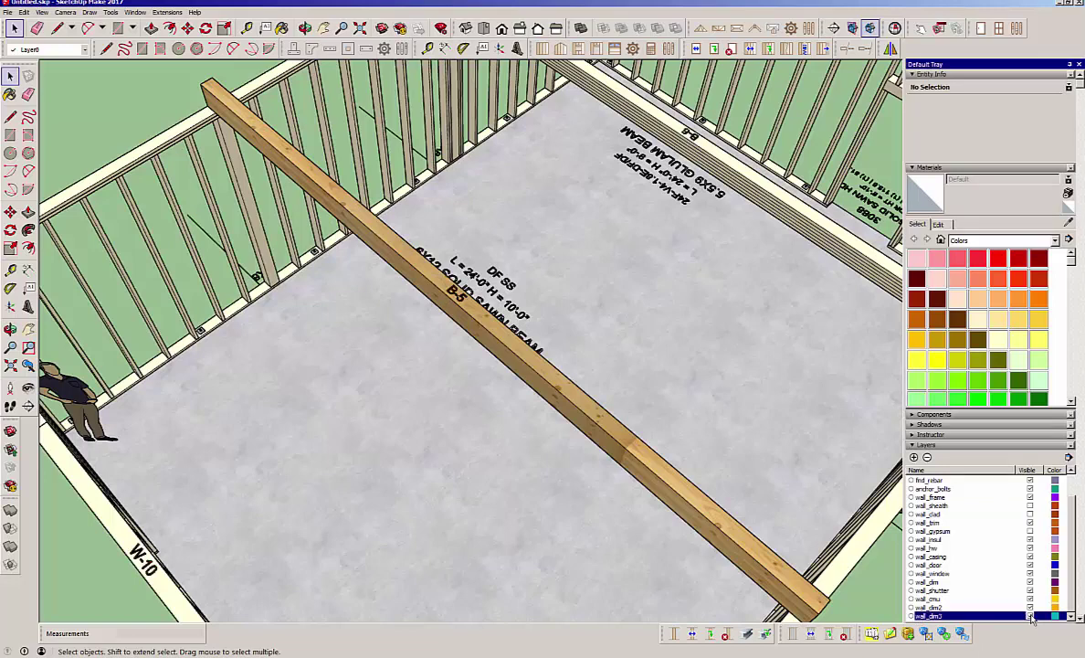
{"action": "left_click", "coordinate": [1030, 617]}
{"action": "left_click", "coordinate": [1031, 616]}
- Toggle the visibility of the wall_dim2 layer off and back on to check which annotations it controls
{"action": "left_click", "coordinate": [1030, 607]}
{"action": "left_click", "coordinate": [1030, 607]}
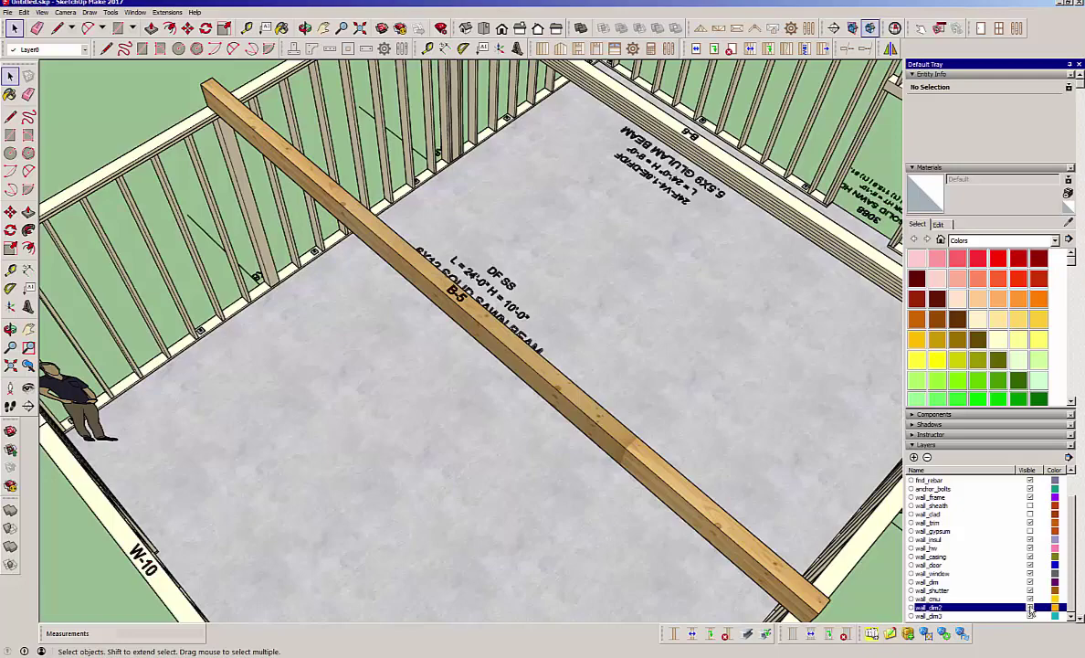
{"action": "middle_click_drag", "start_coordinate": [555, 425], "coordinate": [421, 335]}
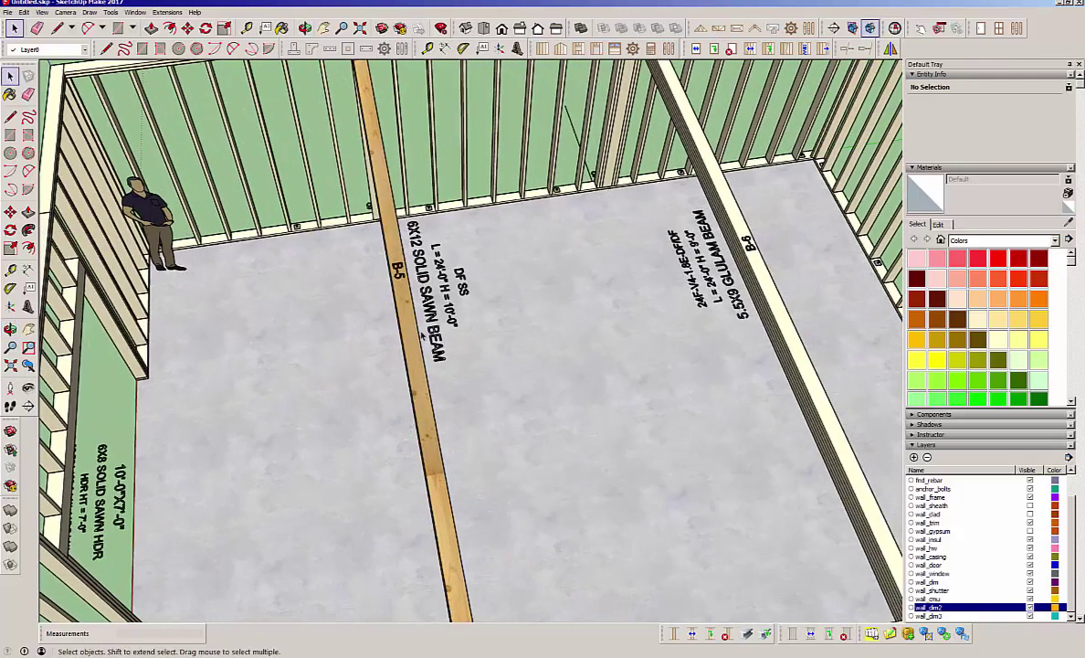
{"action": "left_click", "coordinate": [1030, 608]}
{"action": "left_click", "coordinate": [1031, 607]}
- Examine the size, length, height and grade callouts of the timber beam and the glulam beam from above
{"action": "middle_click_drag", "start_coordinate": [445, 342], "coordinate": [576, 290]}
{"action": "scroll", "coordinate": [560, 237], "scroll_direction": "up", "scroll_amount": 5}
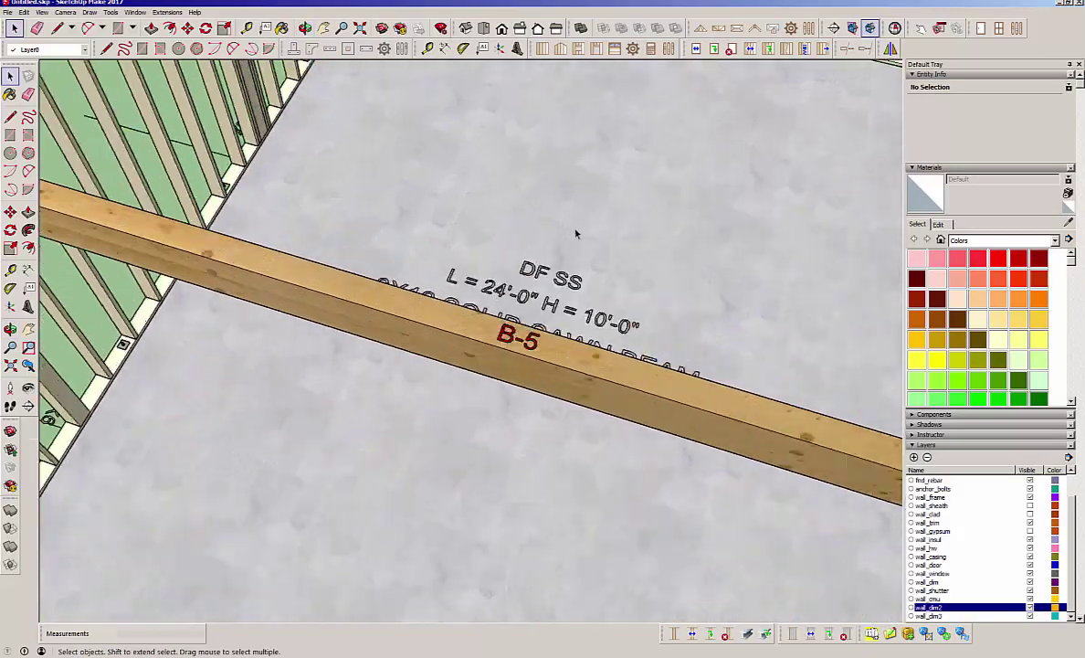
{"action": "mouse_move", "coordinate": [576, 234]}
{"action": "middle_mouse_down"}
{"action": "mouse_move", "coordinate": [562, 380]}
{"action": "mouse_move", "coordinate": [359, 388]}
{"action": "middle_mouse_up"}
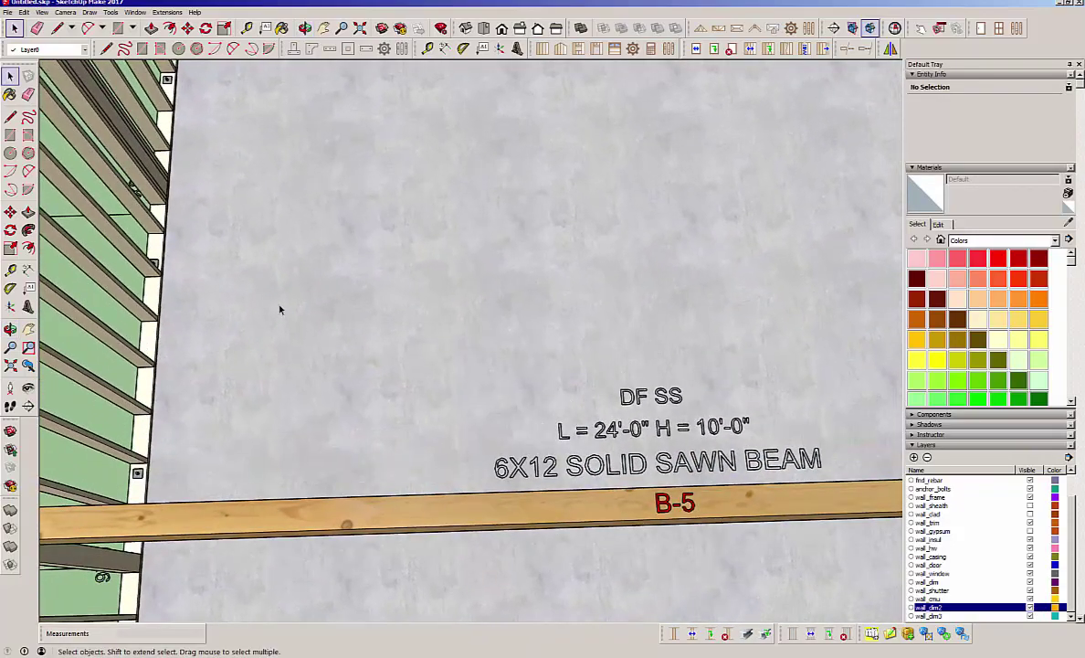
{"action": "mouse_move", "coordinate": [490, 452]}
{"action": "middle_mouse_down"}
{"action": "mouse_move", "coordinate": [505, 441]}
{"action": "mouse_move", "coordinate": [439, 472]}
{"action": "middle_mouse_up"}
{"action": "scroll", "coordinate": [683, 516], "scroll_direction": "down", "scroll_amount": 4}
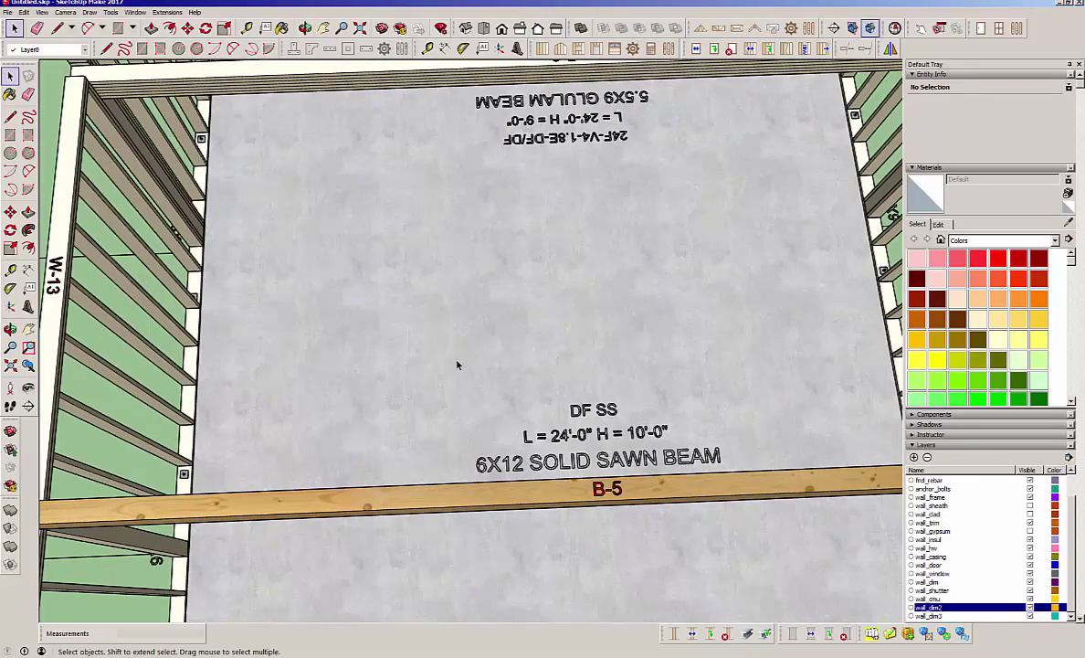
{"action": "mouse_move", "coordinate": [458, 365]}
{"action": "middle_mouse_down"}
{"action": "mouse_move", "coordinate": [577, 389]}
{"action": "mouse_move", "coordinate": [793, 379]}
{"action": "middle_mouse_up"}
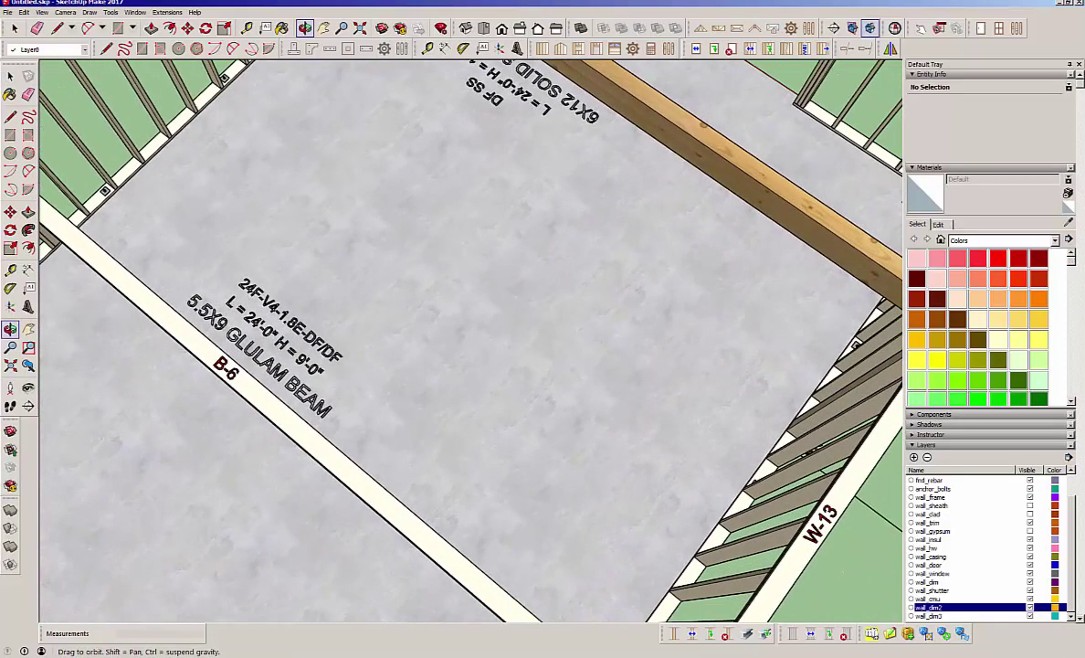
{"action": "middle_click_drag", "start_coordinate": [370, 459], "coordinate": [373, 460]}
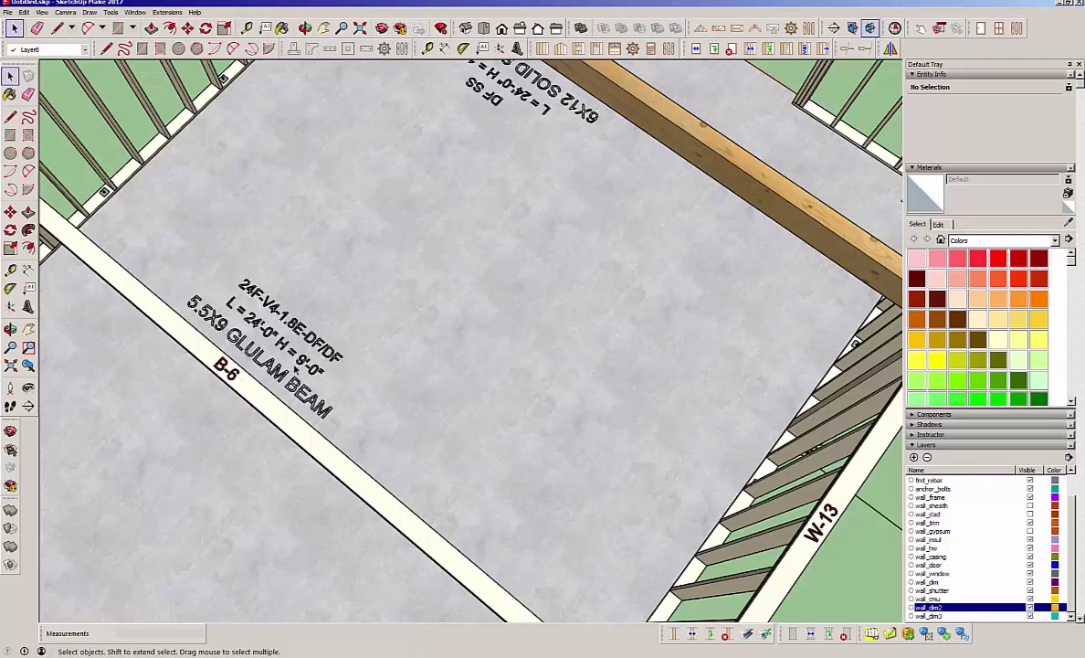
{"action": "mouse_move", "coordinate": [291, 387]}
{"action": "middle_mouse_down"}
{"action": "mouse_move", "coordinate": [475, 346]}
{"action": "mouse_move", "coordinate": [421, 365]}
{"action": "middle_mouse_up"}
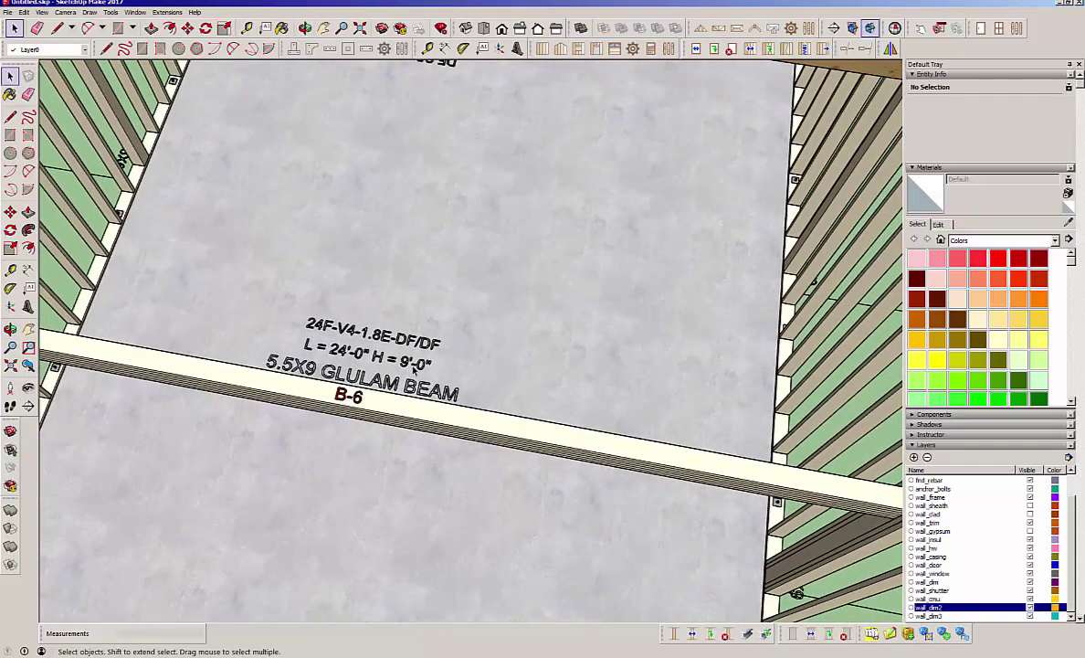
- Inspect the finished garage framing, including the 6X6 columns in wall W-13 and the beams resting on them
{"action": "scroll", "coordinate": [482, 421], "scroll_direction": "down", "scroll_amount": 10}
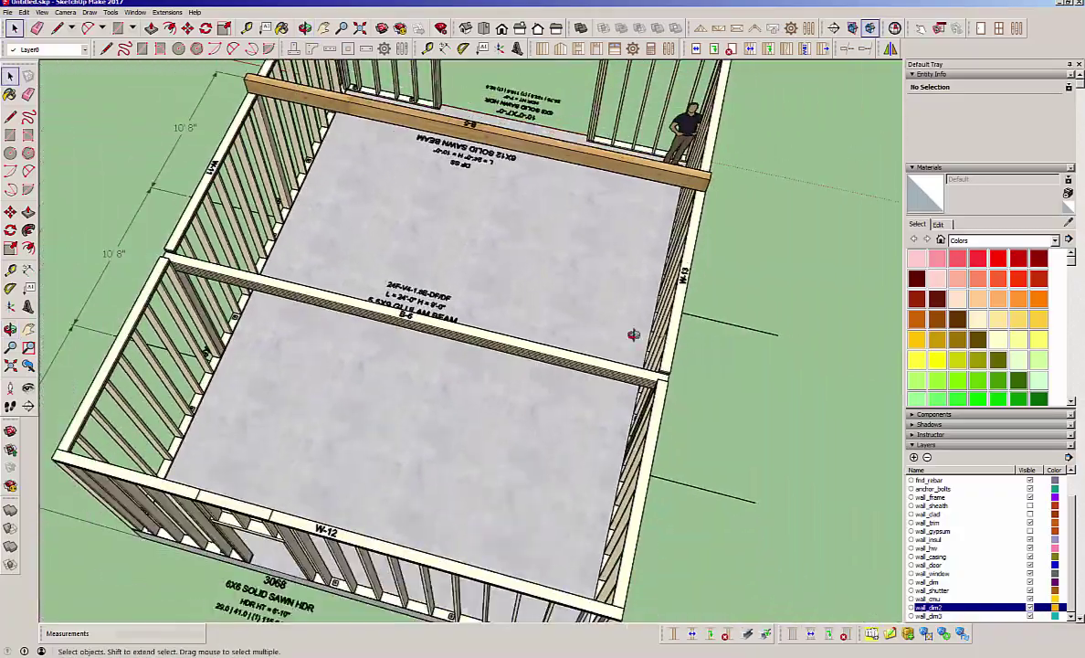
{"action": "middle_click_drag", "start_coordinate": [602, 315], "coordinate": [419, 437]}
{"action": "scroll", "coordinate": [399, 391], "scroll_direction": "up", "scroll_amount": 3}
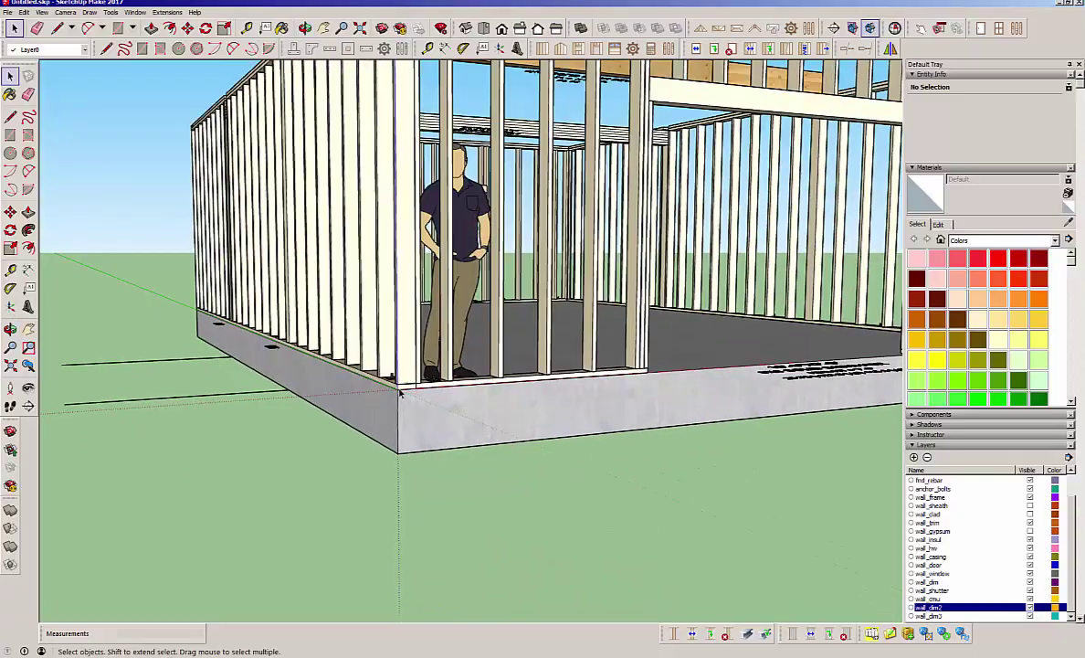
{"action": "middle_click_drag", "start_coordinate": [400, 390], "coordinate": [429, 393]}
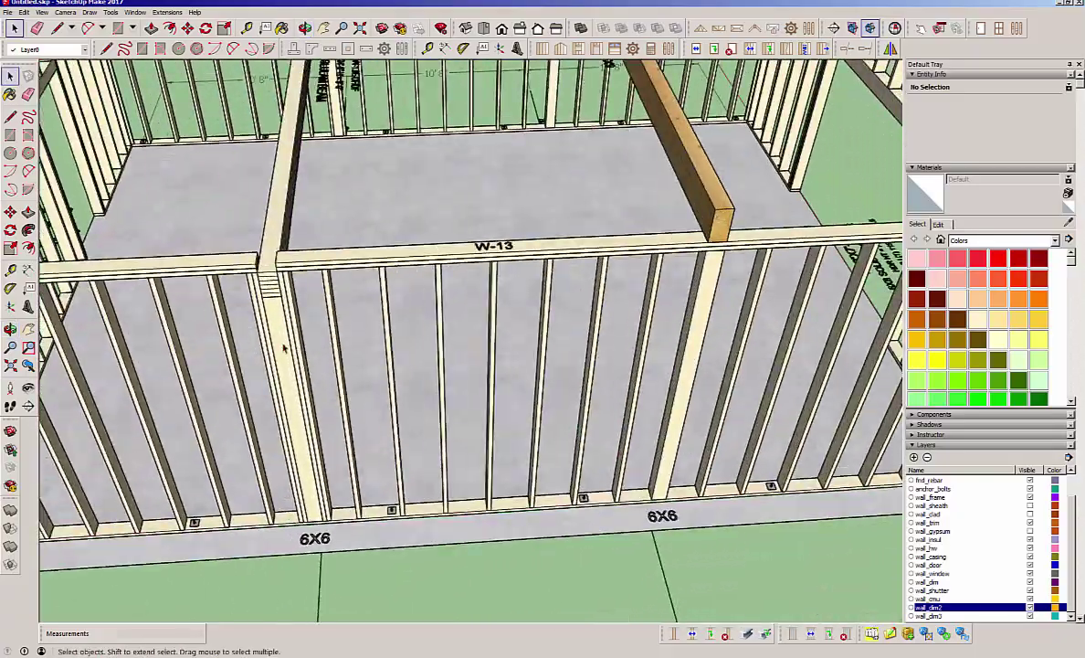
{"action": "mouse_move", "coordinate": [693, 451]}
{"action": "middle_mouse_down"}
{"action": "mouse_move", "coordinate": [588, 355]}
{"action": "mouse_move", "coordinate": [731, 346]}
{"action": "mouse_move", "coordinate": [1020, 359]}
{"action": "mouse_move", "coordinate": [637, 288]}
{"action": "mouse_move", "coordinate": [584, 302]}
{"action": "middle_mouse_up"}
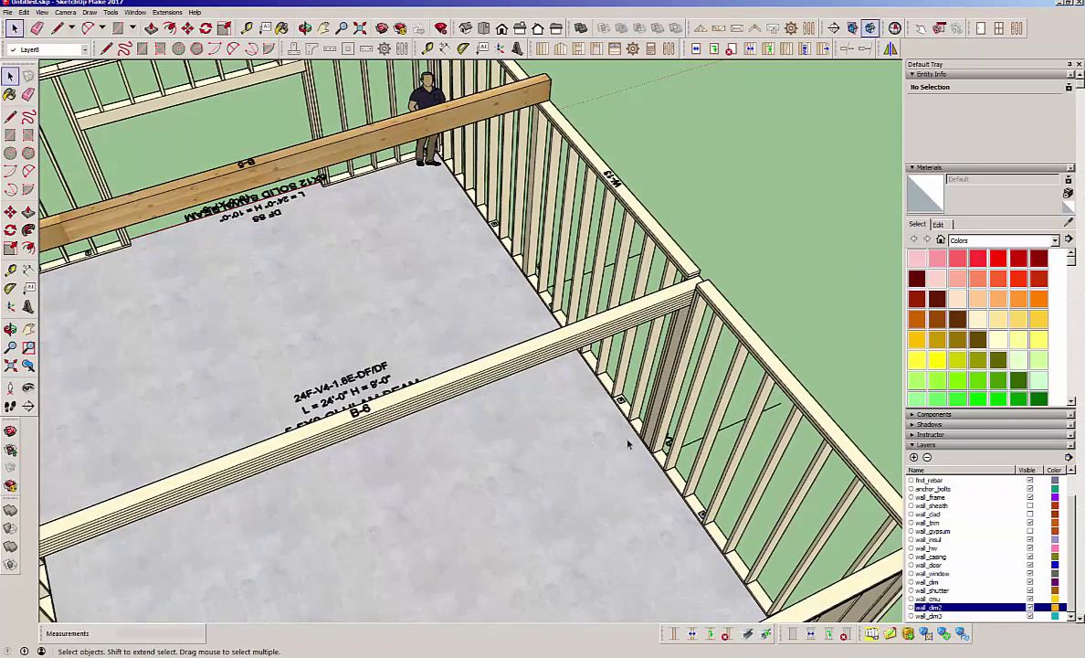
{"action": "middle_click_drag", "start_coordinate": [513, 405], "coordinate": [646, 412]}
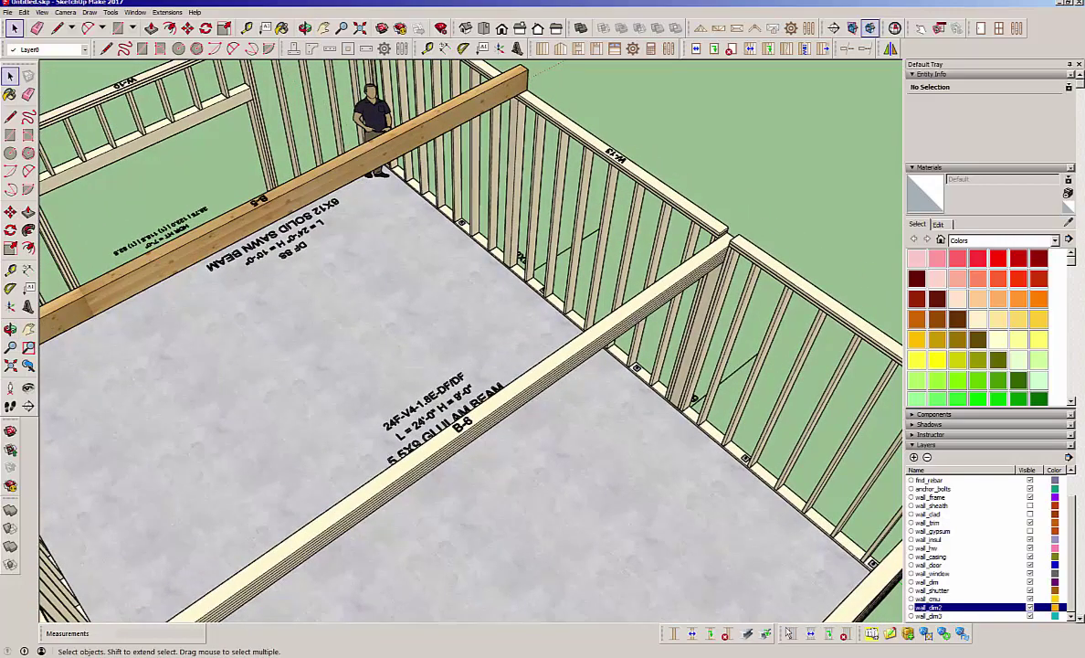
- Open the glulam beam's options to review its settings, including Beam Z Floor, and close them
{"action": "left_click", "coordinate": [711, 633]}
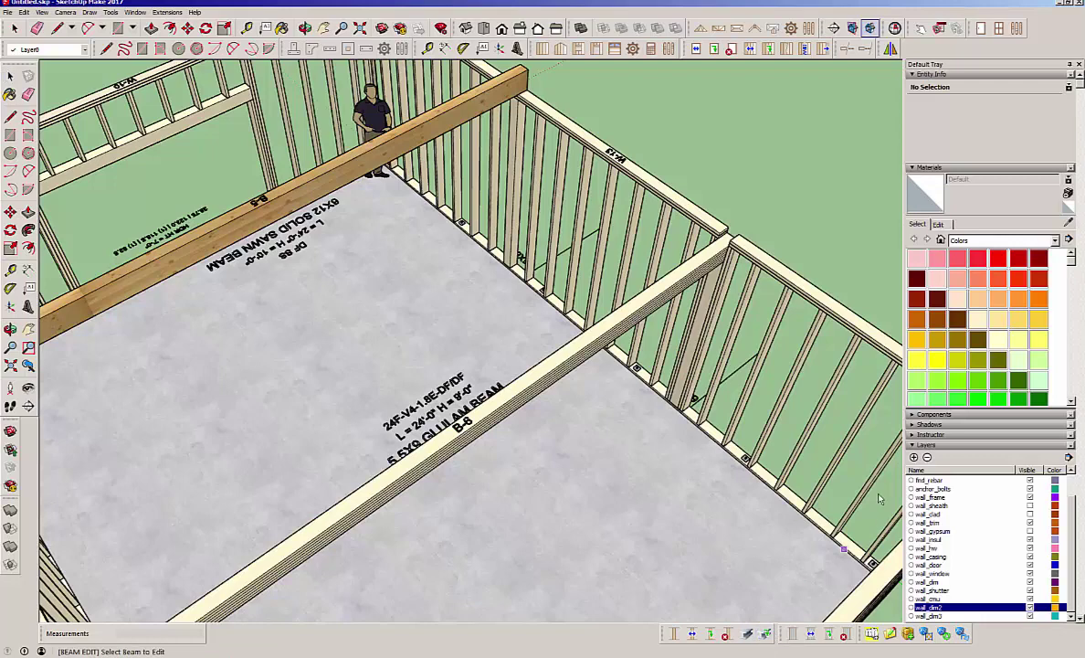
{"action": "left_click", "coordinate": [573, 358]}
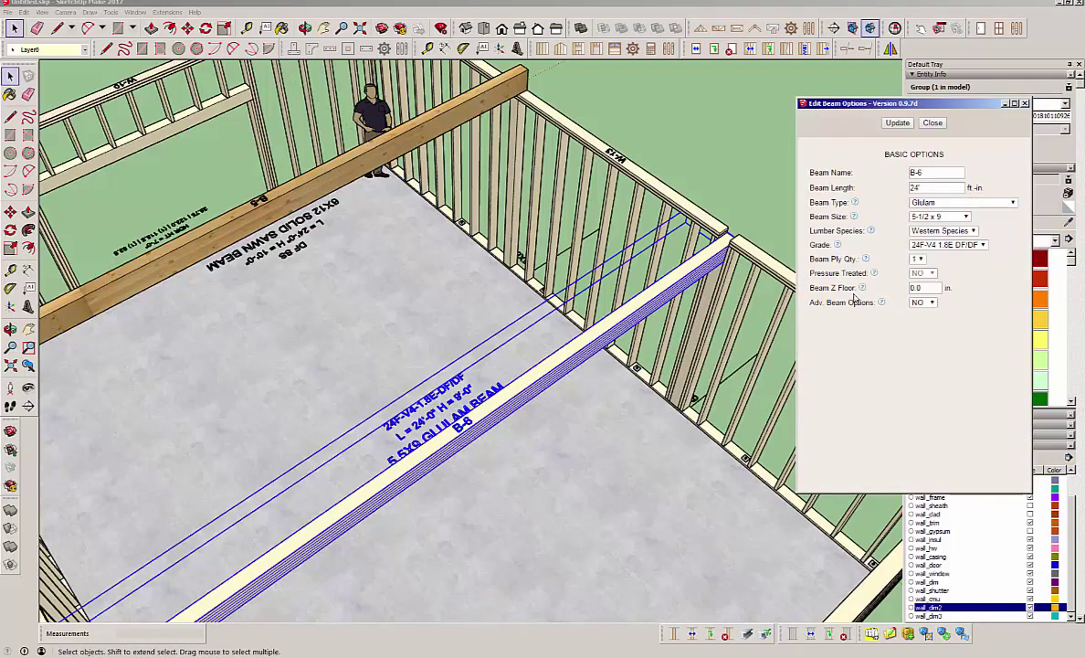
{"action": "mouse_move", "coordinate": [861, 290]}
{"action": "left_click", "coordinate": [897, 122]}
{"action": "left_click", "coordinate": [821, 215]}
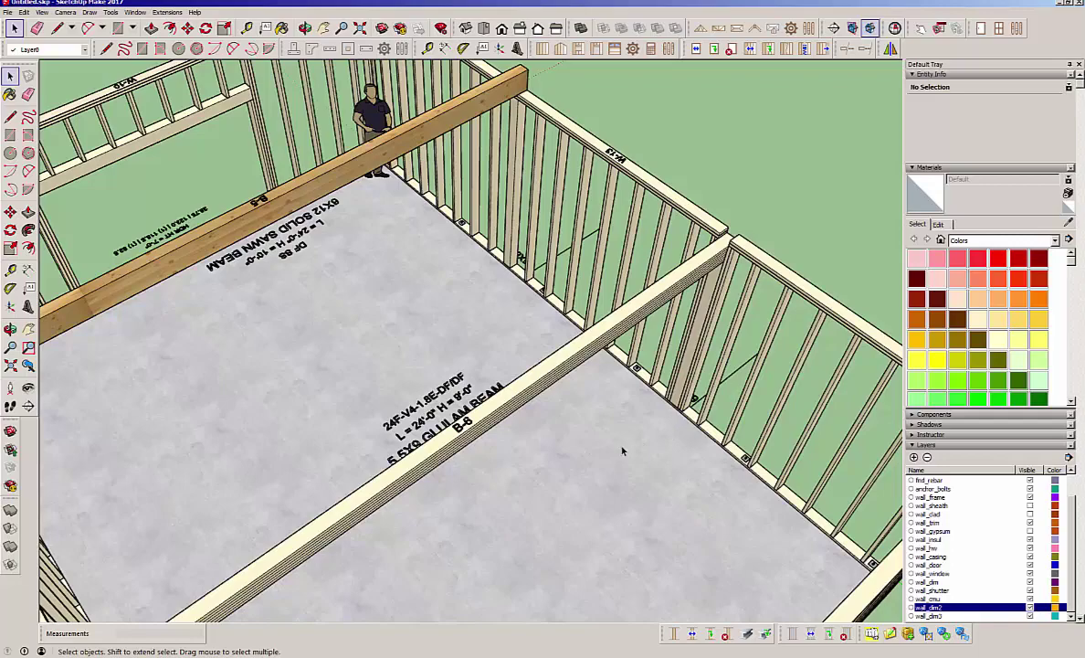
- Move the glulam beam 24 in. straight up along the blue axis, above its supporting columns
{"action": "middle_click_drag", "start_coordinate": [640, 491], "coordinate": [613, 440]}
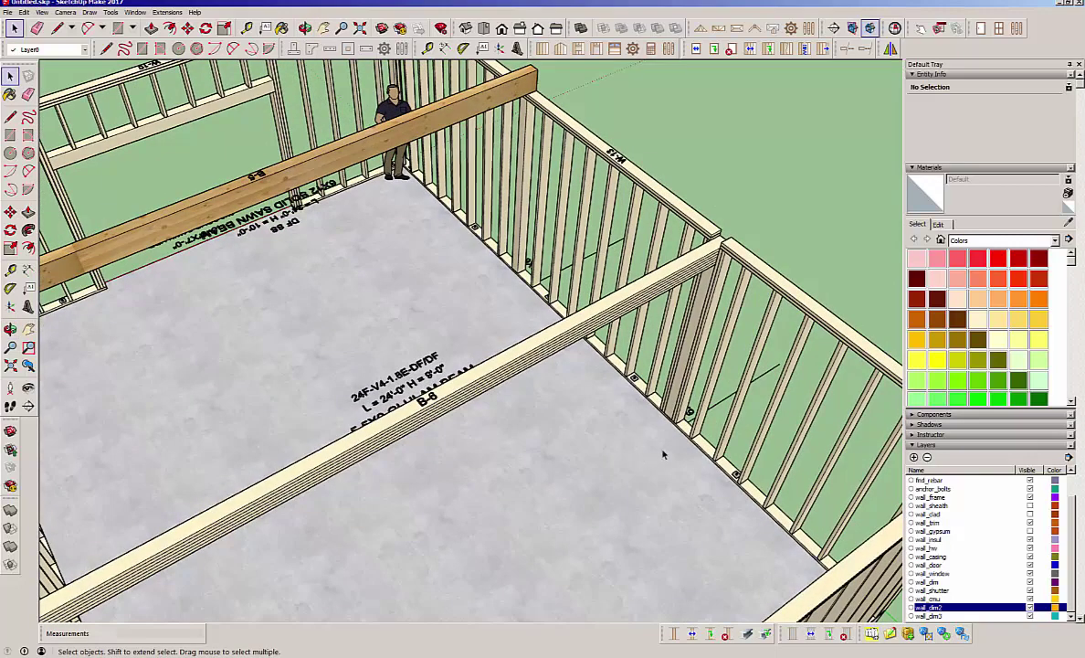
{"action": "scroll", "coordinate": [603, 458], "scroll_direction": "up", "scroll_amount": 6}
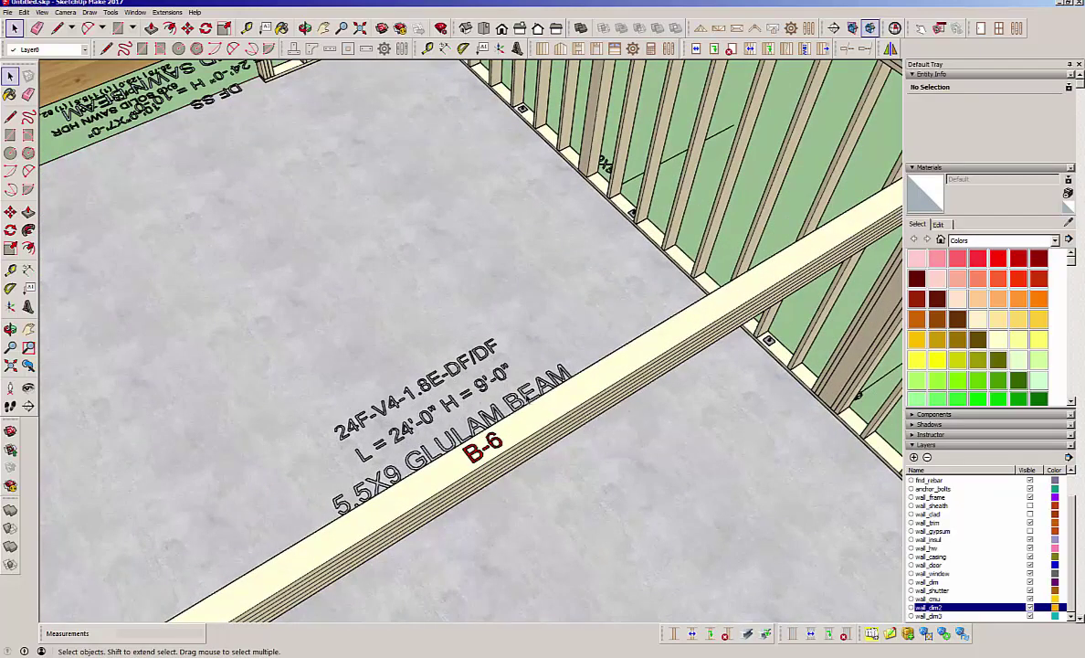
{"action": "scroll", "coordinate": [566, 408], "scroll_direction": "down", "scroll_amount": 5}
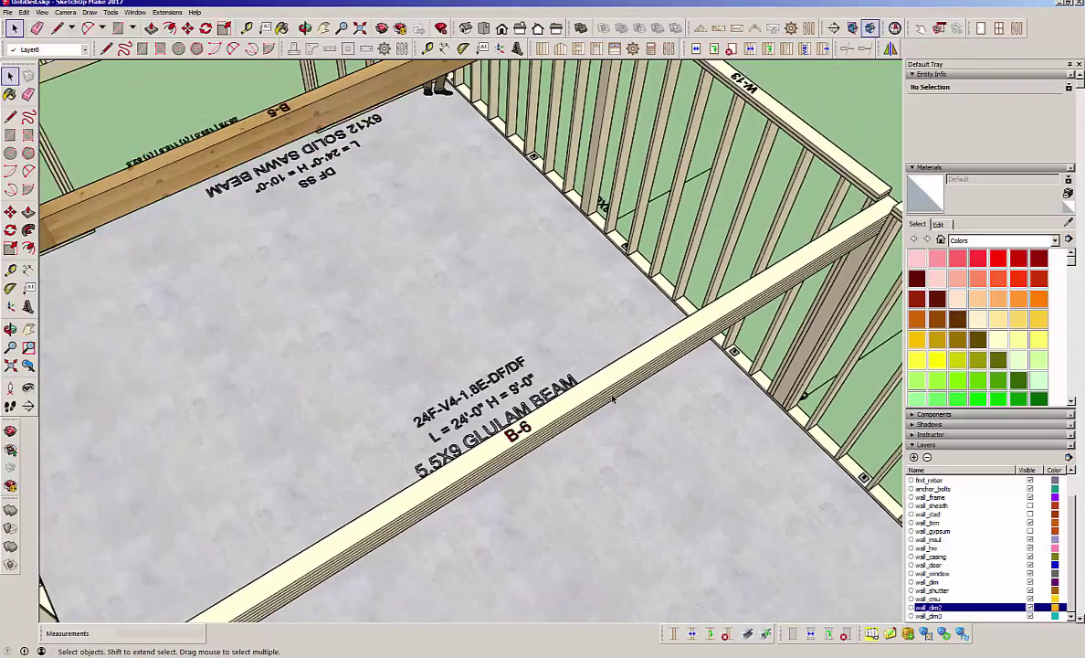
{"action": "middle_click_drag", "start_coordinate": [562, 374], "coordinate": [663, 286]}
{"action": "middle_click_drag", "start_coordinate": [298, 459], "coordinate": [524, 405]}
{"action": "left_click", "coordinate": [541, 400]}
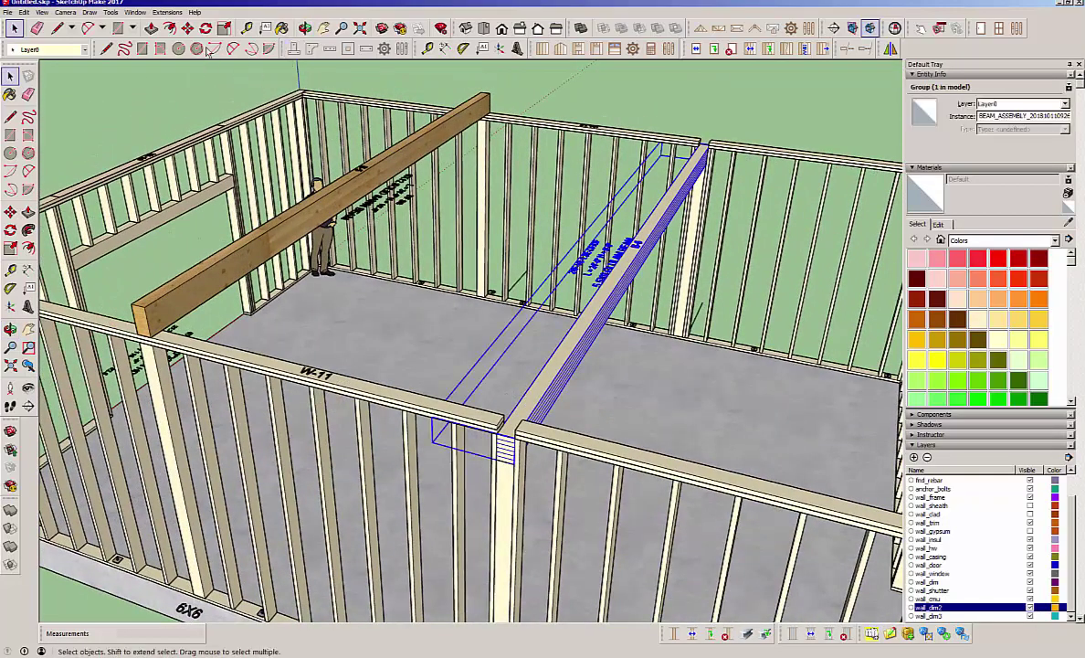
{"action": "left_click", "coordinate": [187, 28]}
{"action": "left_click", "coordinate": [810, 131]}
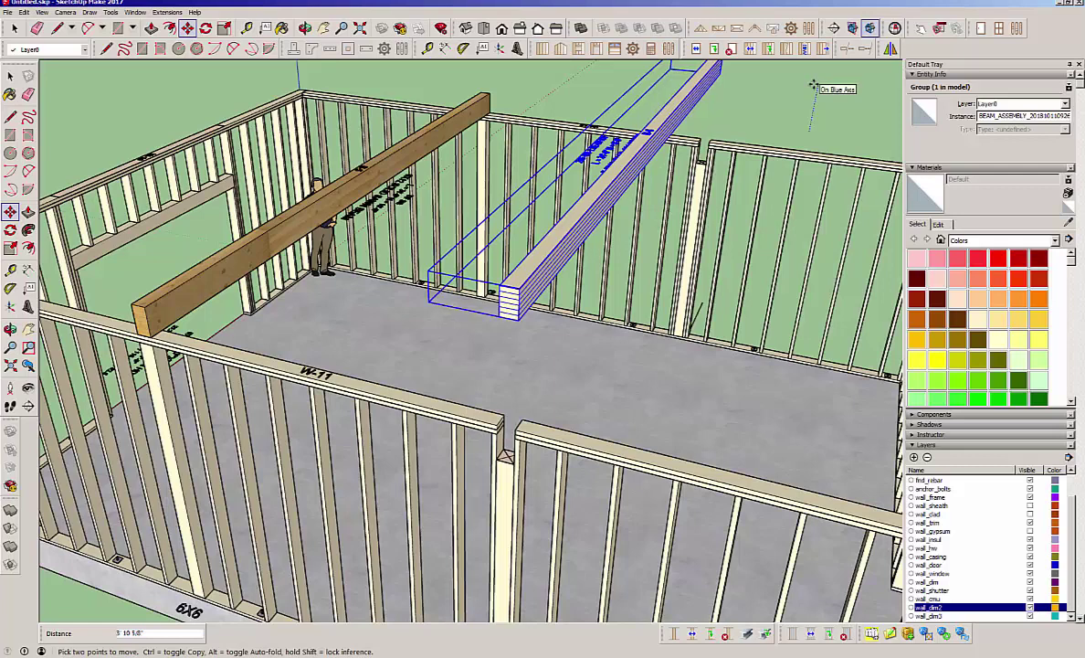
{"action": "key", "text": "Return"}
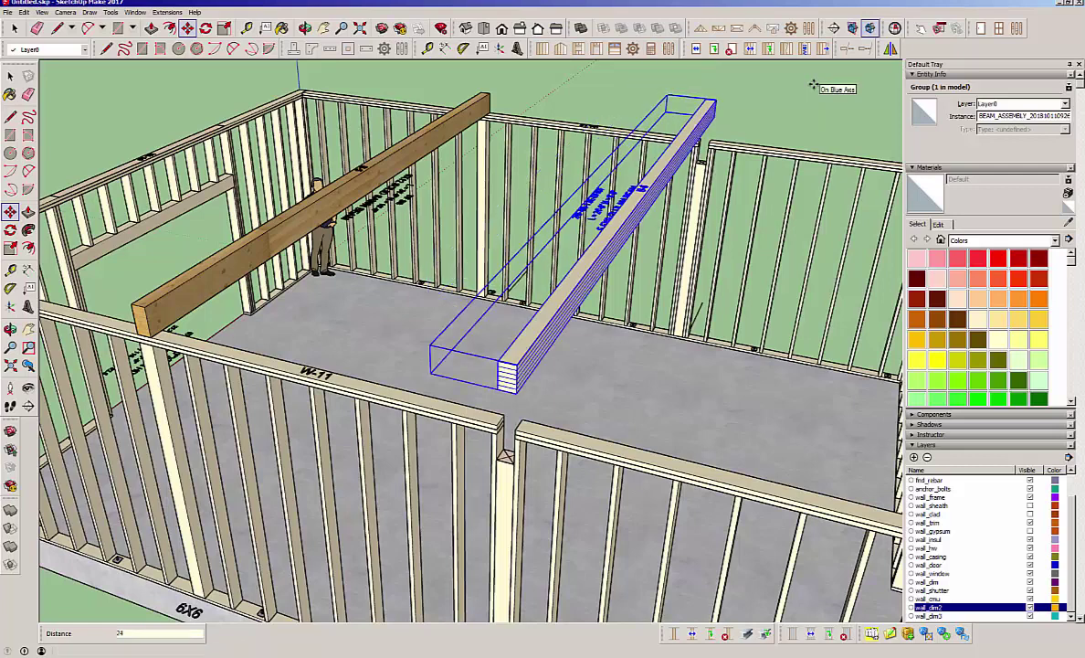
{"action": "key", "text": "space"}
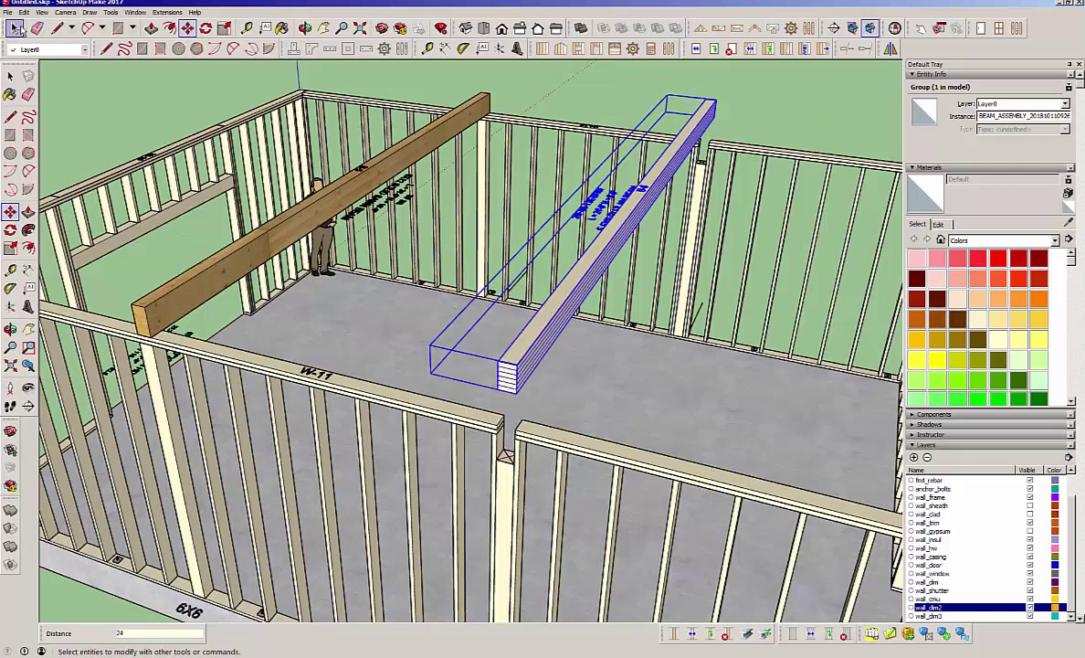
{"action": "left_click", "coordinate": [792, 93]}
- Regenerate the raised glulam beam's assembly to refresh its height callout
{"action": "middle_click_drag", "start_coordinate": [696, 208], "coordinate": [300, 461]}
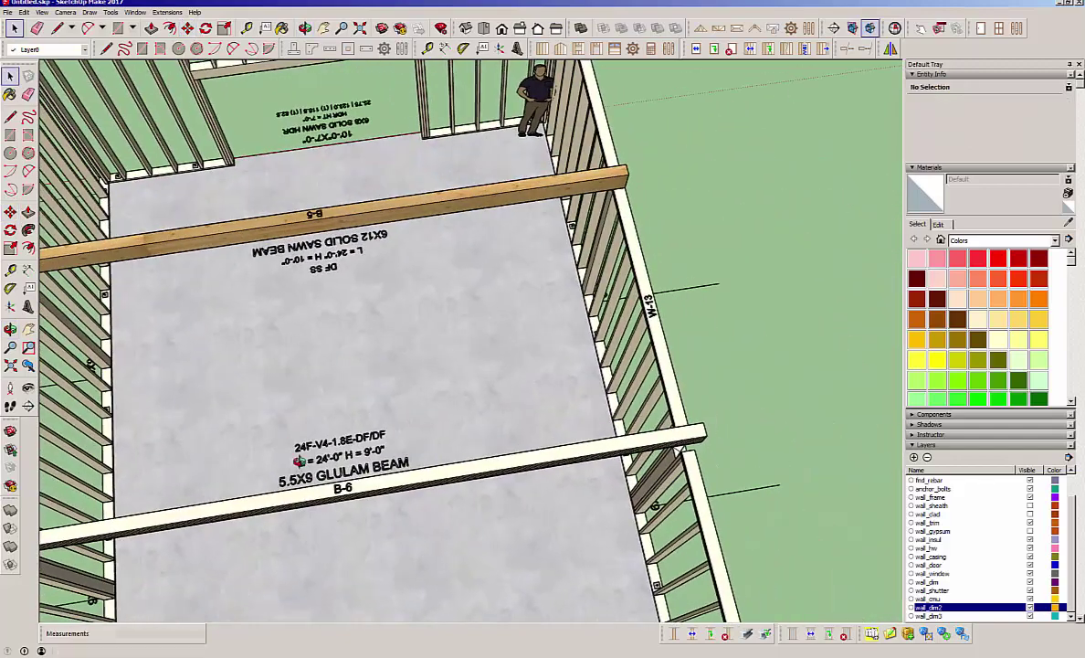
{"action": "scroll", "coordinate": [328, 470], "scroll_direction": "up", "scroll_amount": 1}
{"action": "scroll", "coordinate": [338, 475], "scroll_direction": "up", "scroll_amount": 2}
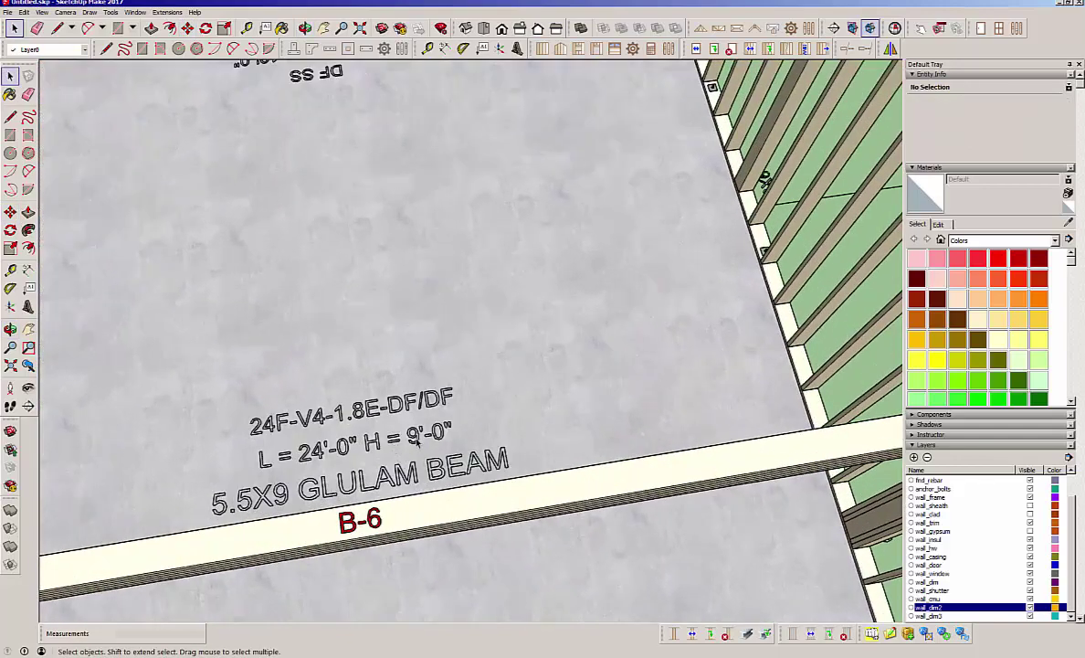
{"action": "scroll", "coordinate": [415, 442], "scroll_direction": "down", "scroll_amount": 4}
{"action": "mouse_move", "coordinate": [415, 442]}
{"action": "middle_mouse_down"}
{"action": "mouse_move", "coordinate": [617, 346]}
{"action": "mouse_move", "coordinate": [585, 317]}
{"action": "middle_mouse_up"}
{"action": "left_click", "coordinate": [581, 329]}
{"action": "right_click", "coordinate": [583, 328]}
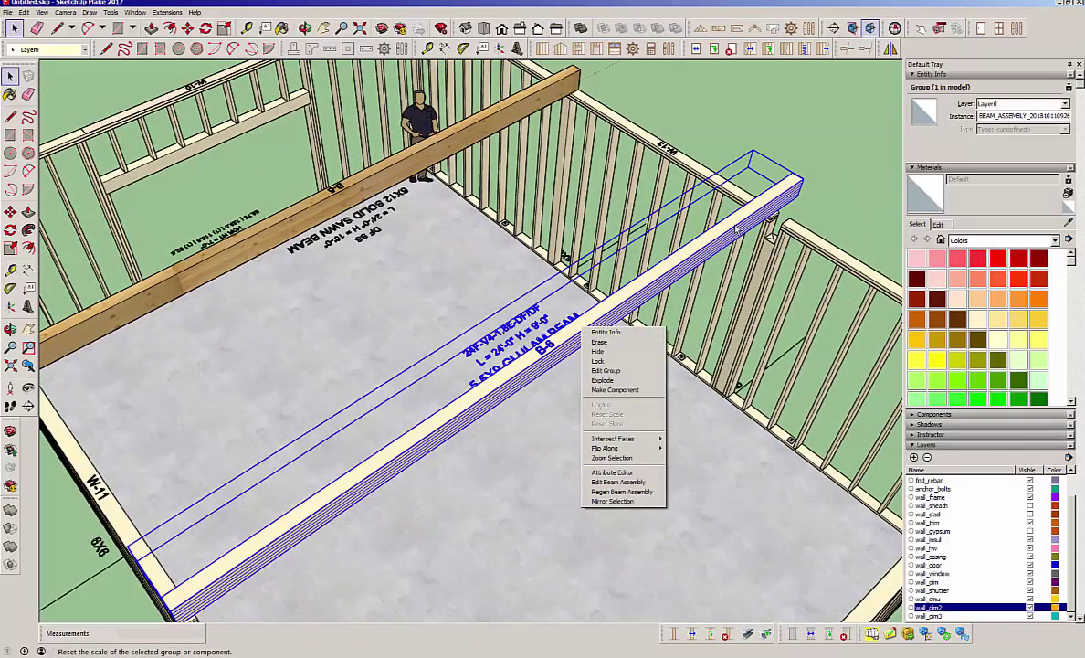
{"action": "left_click", "coordinate": [624, 492]}
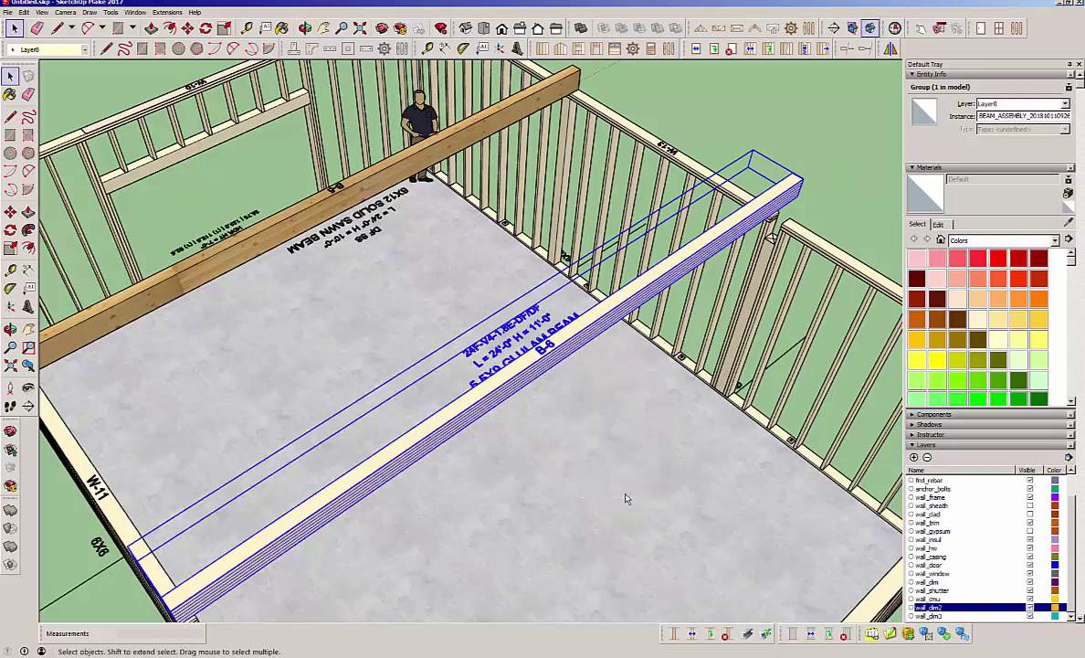
{"action": "scroll", "coordinate": [523, 360], "scroll_direction": "up", "scroll_amount": 6}
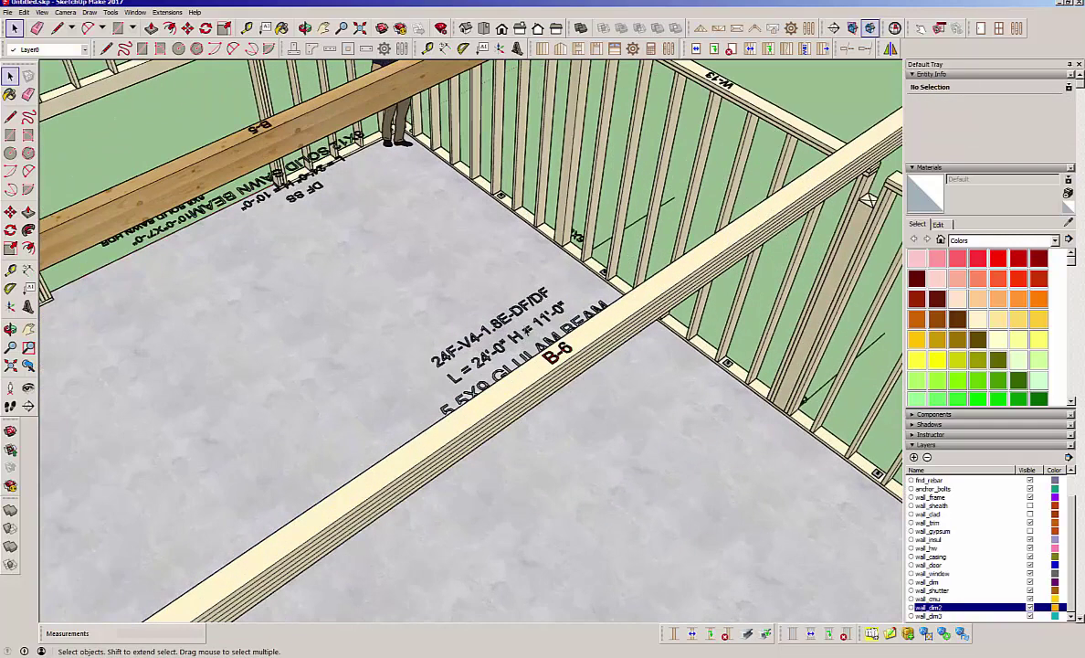
{"action": "scroll", "coordinate": [553, 327], "scroll_direction": "down", "scroll_amount": 6}
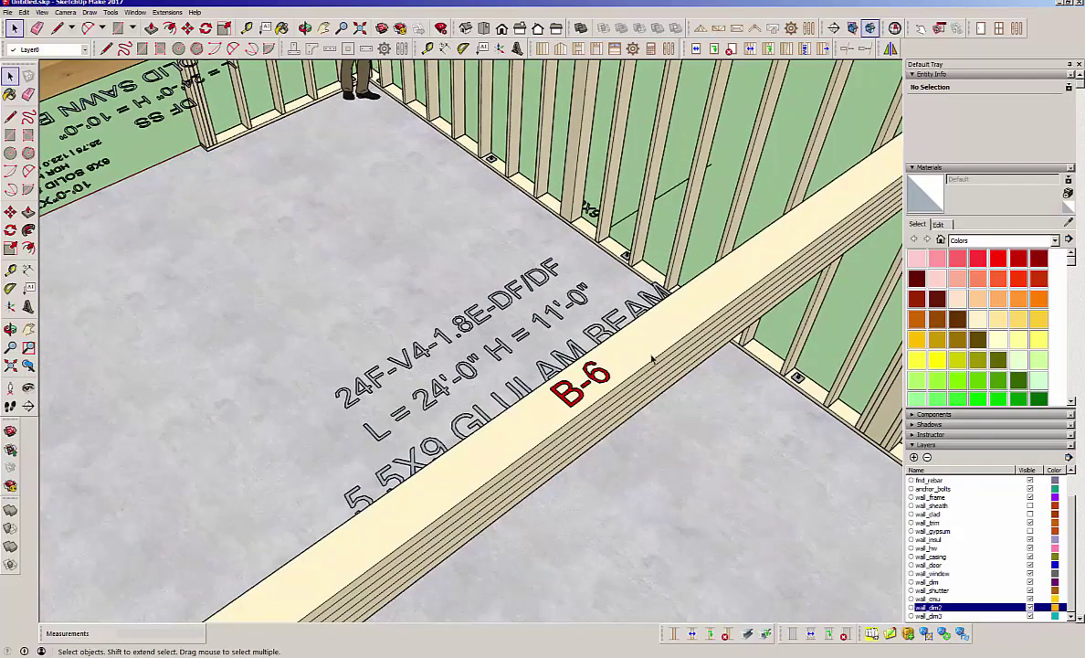
- Set the glulam beam's Beam Z Floor to 122 in. and update the beam
{"action": "left_click", "coordinate": [766, 633]}
{"action": "left_click", "coordinate": [669, 352]}
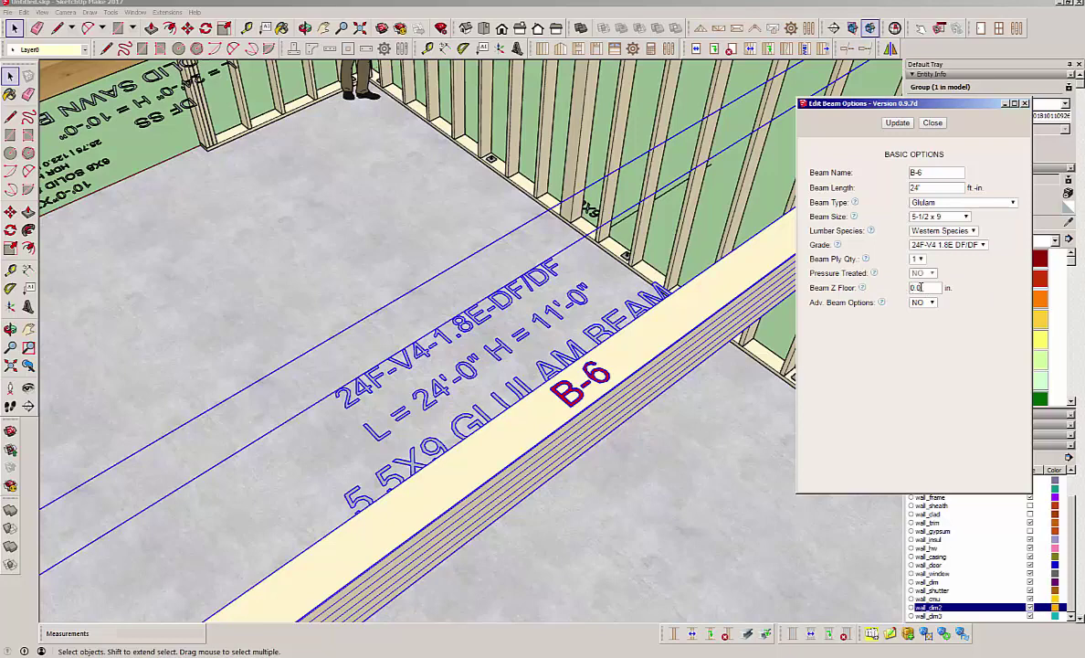
{"action": "double_click", "coordinate": [929, 288]}
{"action": "type", "text": "122"}
{"action": "left_click", "coordinate": [896, 124]}
- Reset the glulam beam's Beam Z Floor to 0, update the beam and close its options
{"action": "left_click_drag", "start_coordinate": [927, 287], "coordinate": [827, 296]}
{"action": "type", "text": "0"}
{"action": "left_click", "coordinate": [897, 123]}
{"action": "left_click", "coordinate": [932, 122]}
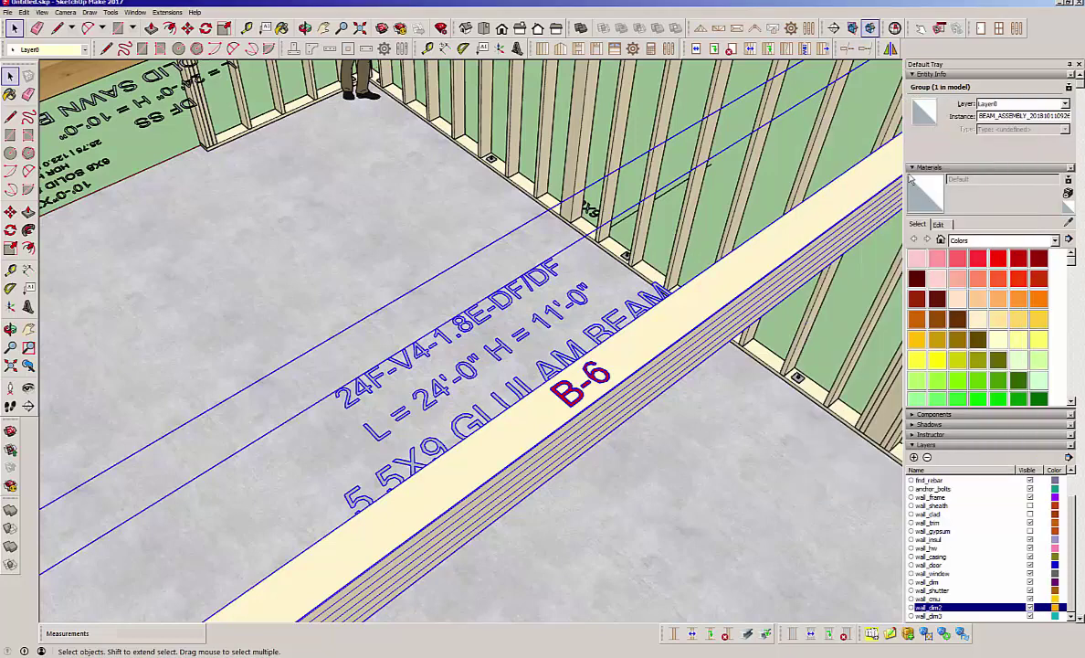
{"action": "left_click", "coordinate": [742, 330]}
- Lower the glulam beam 1' 9" so its top sits flush with the top plates of wall W-11
{"action": "middle_click_drag", "start_coordinate": [735, 335], "coordinate": [604, 340]}
{"action": "scroll", "coordinate": [568, 281], "scroll_direction": "down", "scroll_amount": 4}
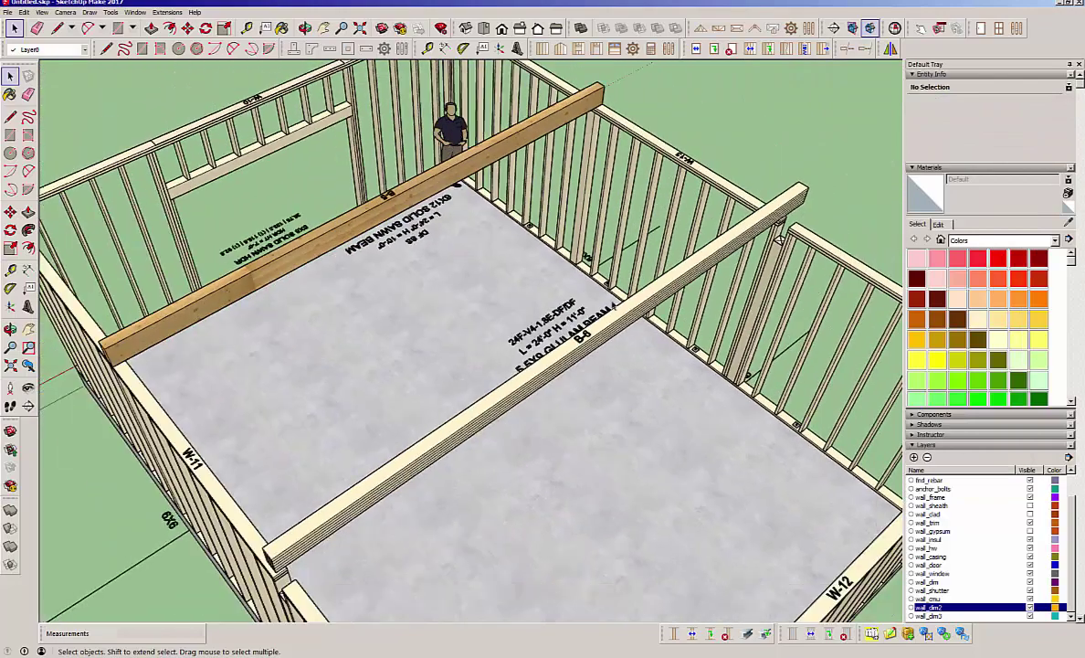
{"action": "middle_click_drag", "start_coordinate": [349, 396], "coordinate": [581, 285]}
{"action": "scroll", "coordinate": [486, 501], "scroll_direction": "up", "scroll_amount": 2}
{"action": "scroll", "coordinate": [486, 501], "scroll_direction": "up", "scroll_amount": 4}
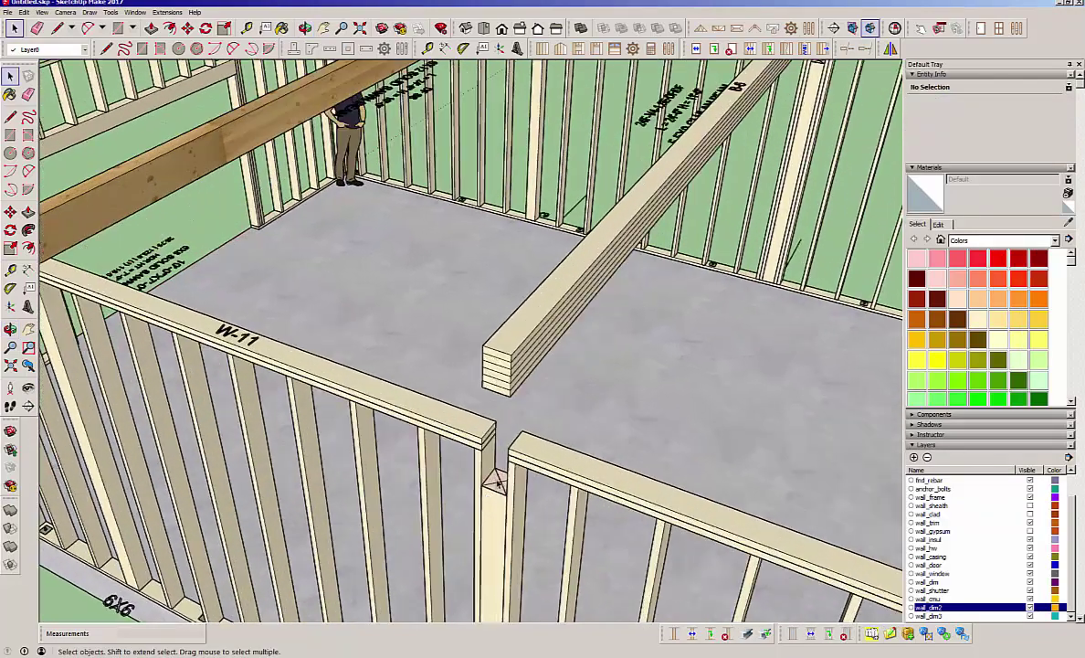
{"action": "left_click", "coordinate": [497, 351]}
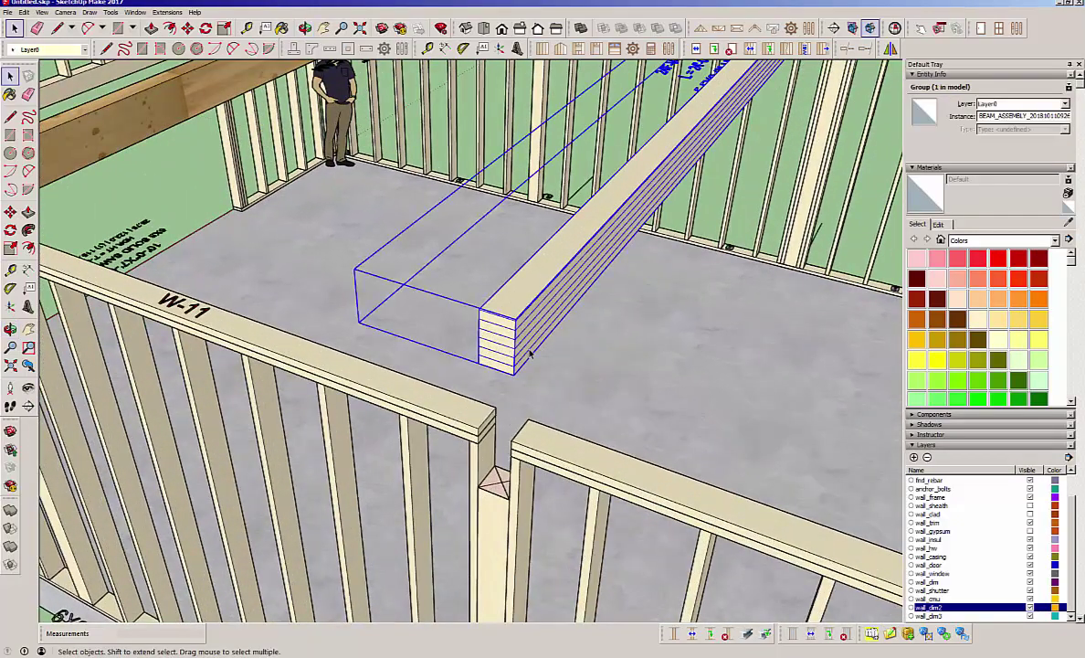
{"action": "left_click", "coordinate": [186, 27]}
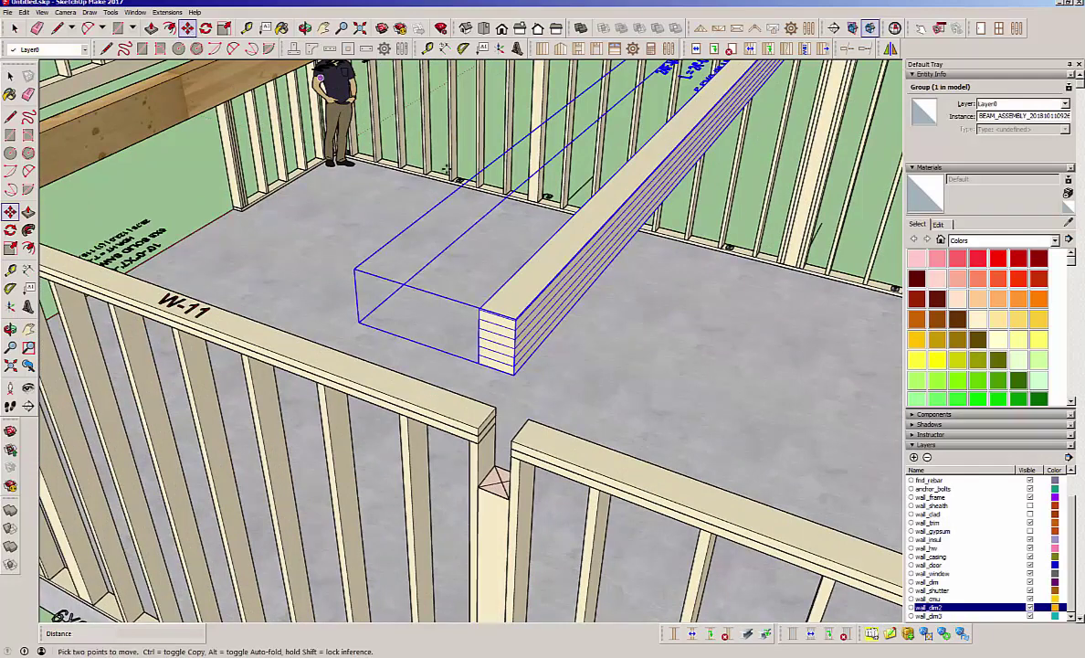
{"action": "left_click", "coordinate": [494, 367]}
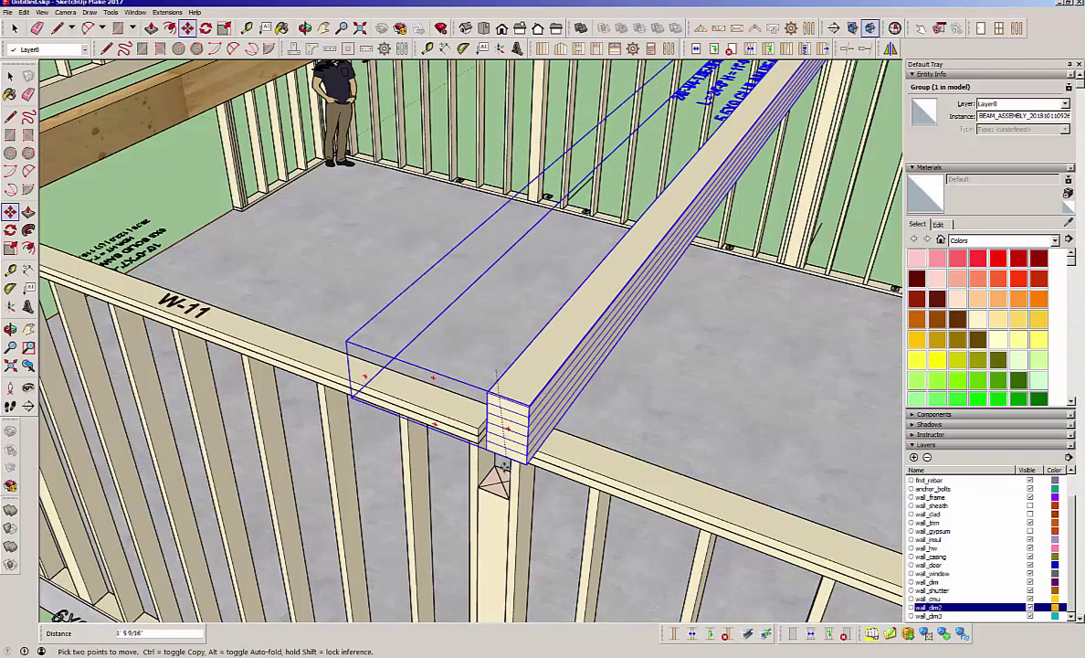
{"action": "key", "text": "Escape"}
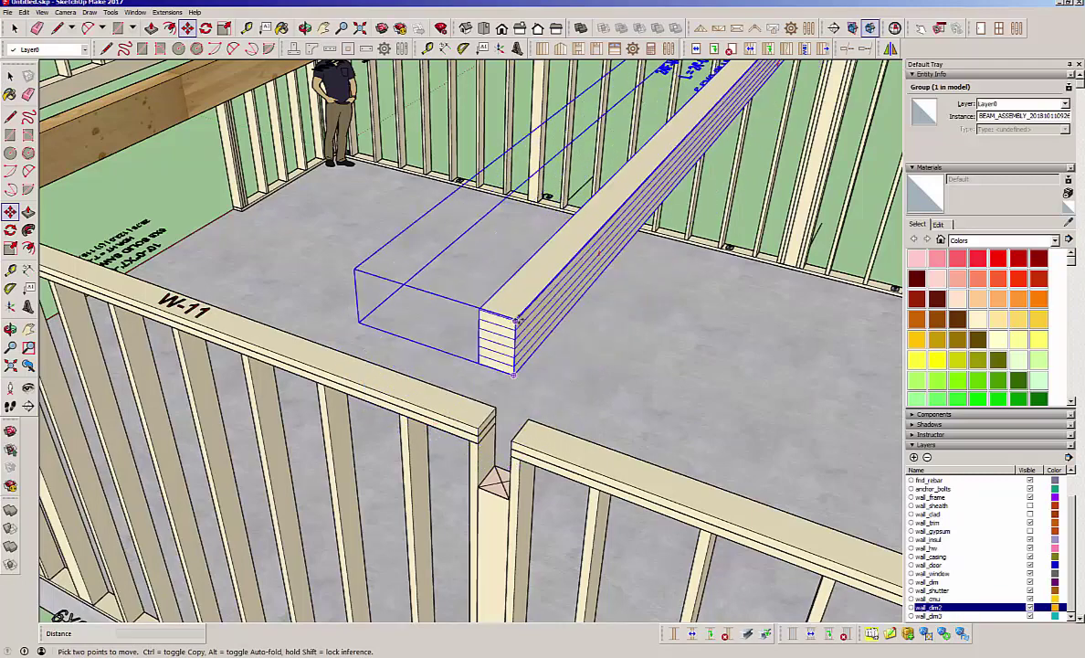
{"action": "scroll", "coordinate": [514, 324], "scroll_direction": "up", "scroll_amount": 4}
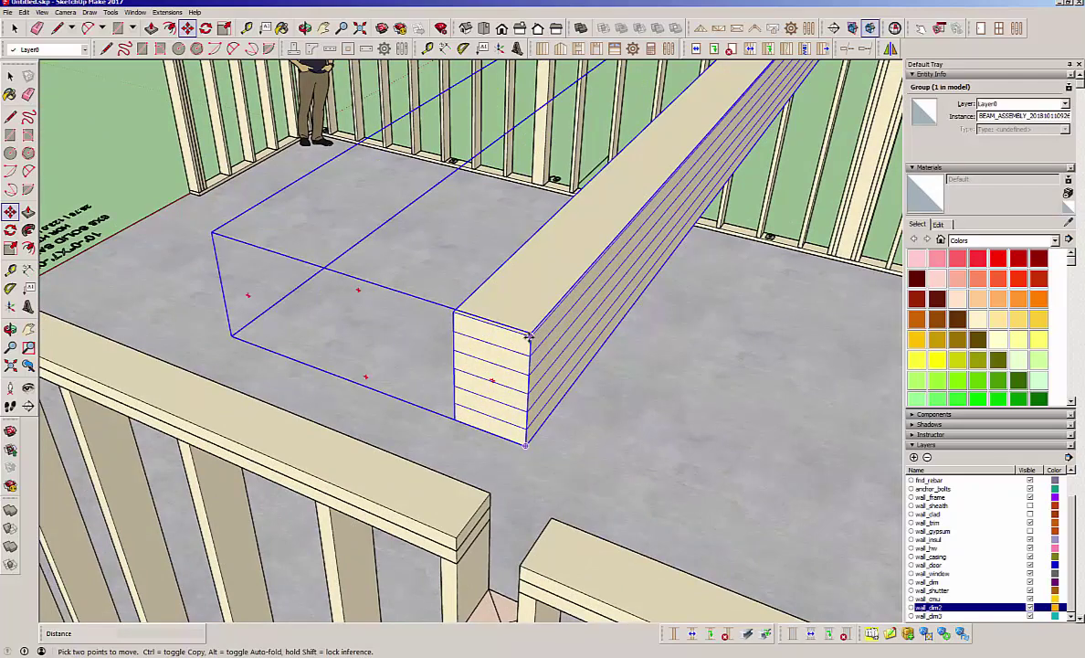
{"action": "left_click", "coordinate": [528, 339]}
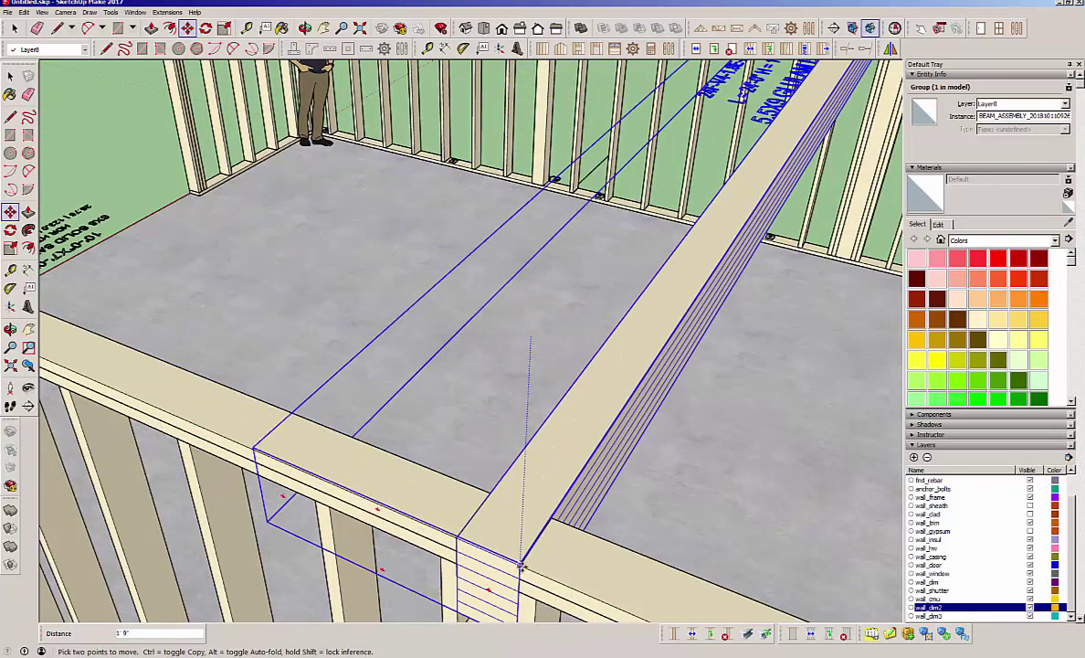
{"action": "left_click", "coordinate": [522, 566]}
{"action": "scroll", "coordinate": [371, 267], "scroll_direction": "down", "scroll_amount": 3}
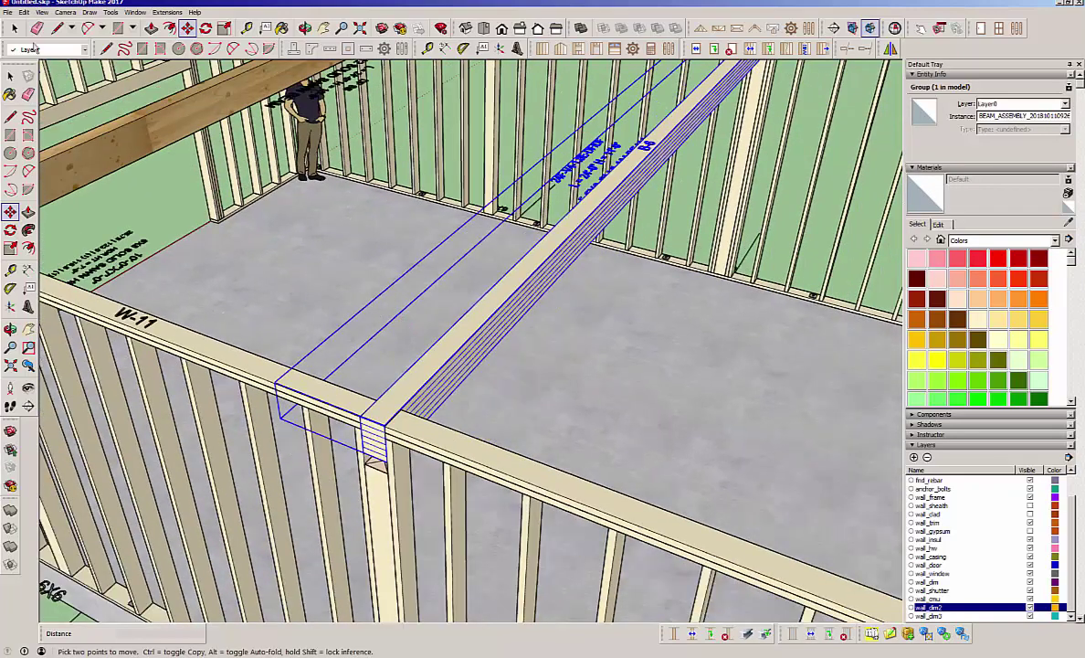
{"action": "left_click", "coordinate": [14, 29]}
{"action": "left_click", "coordinate": [426, 442]}
- Dimension the vertical gap between the 6X6 column's top and the glulam beam's underside in wall W-11
{"action": "middle_click_drag", "start_coordinate": [427, 442], "coordinate": [420, 416]}
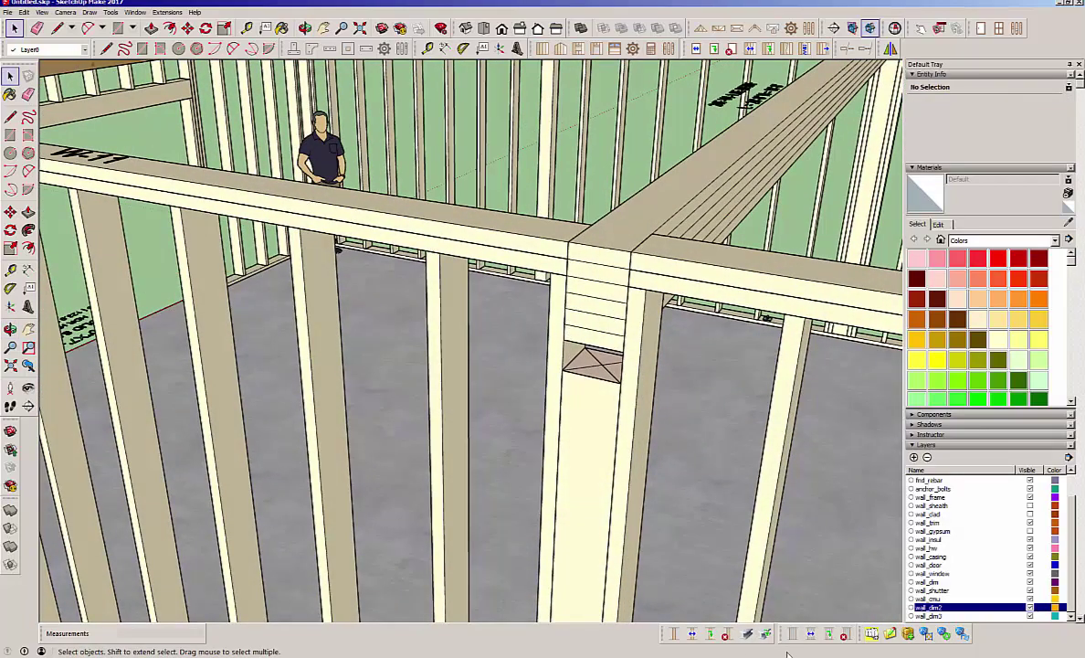
{"action": "left_click", "coordinate": [444, 47]}
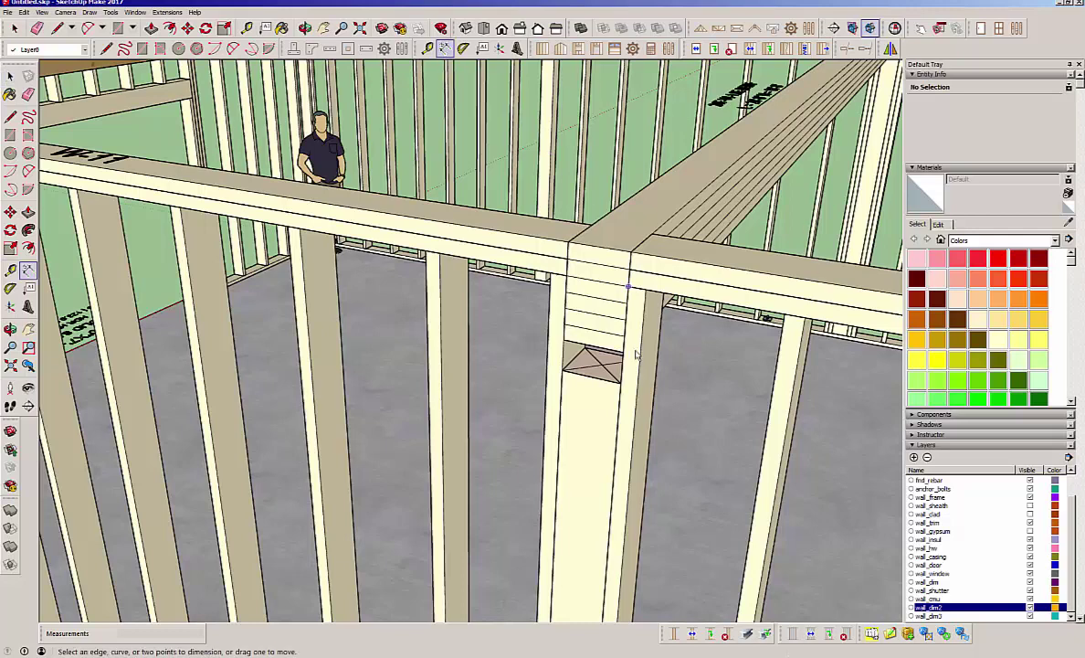
{"action": "left_click", "coordinate": [562, 369]}
{"action": "left_click", "coordinate": [564, 345]}
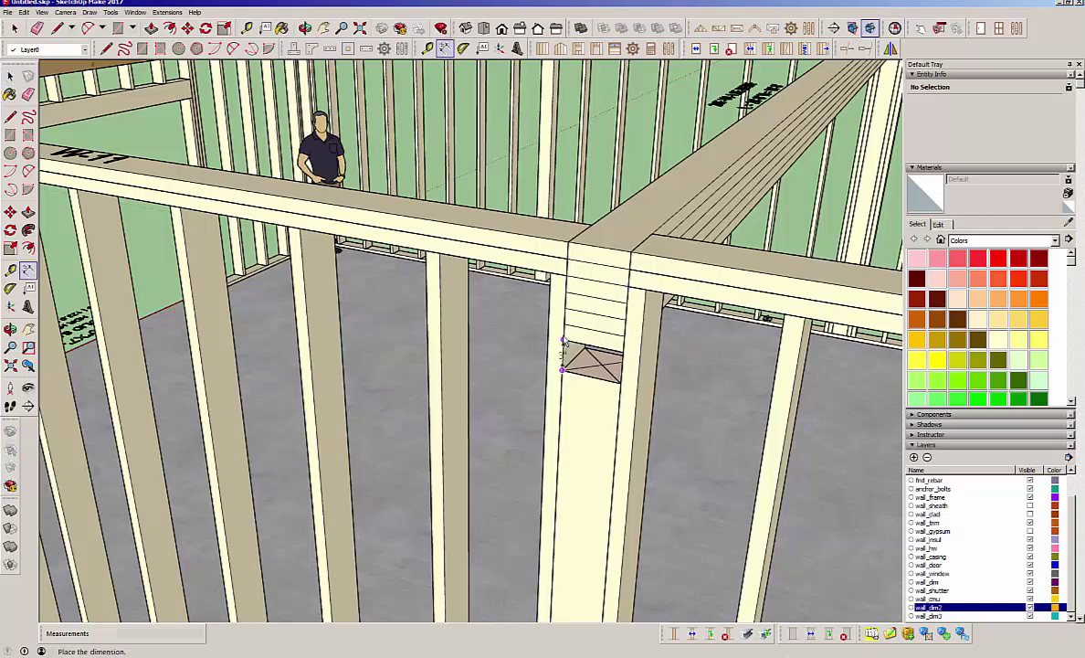
{"action": "left_click", "coordinate": [508, 343]}
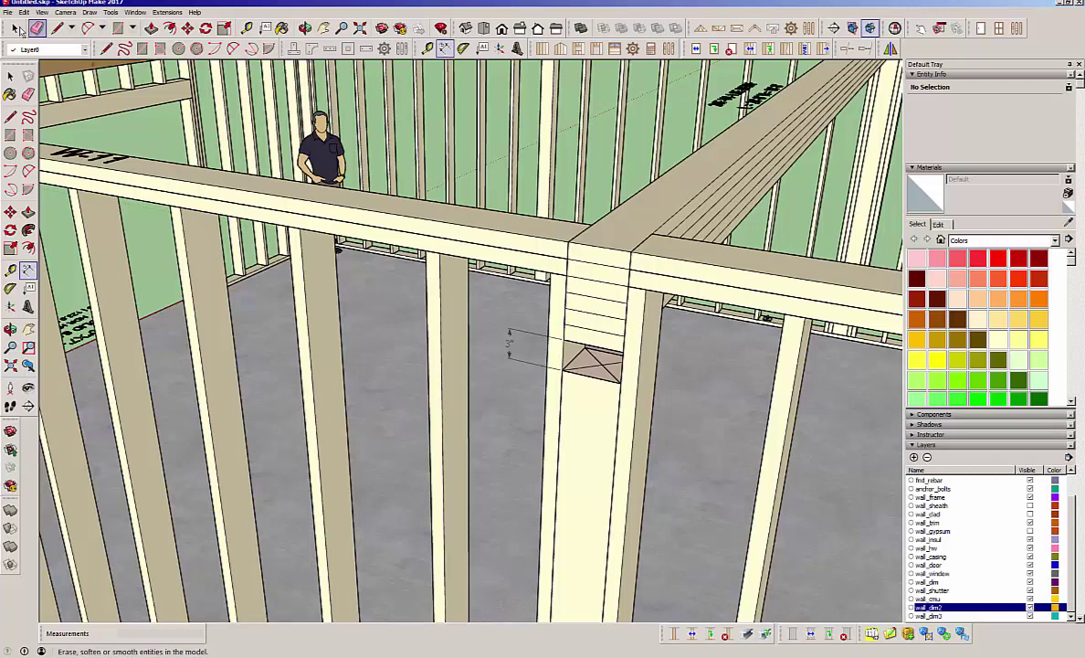
{"action": "left_click", "coordinate": [14, 27]}
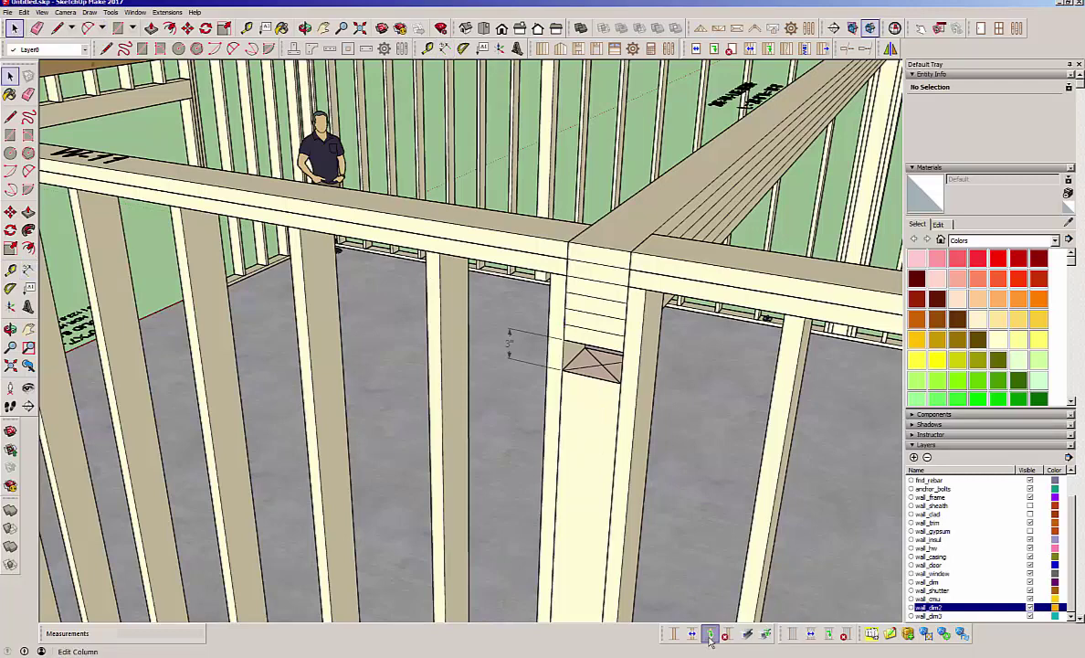
- Set the height of the 6X6 column under the glulam beam in wall W-11 to 111 in. and update it
{"action": "left_click", "coordinate": [710, 634]}
{"action": "left_click", "coordinate": [600, 415]}
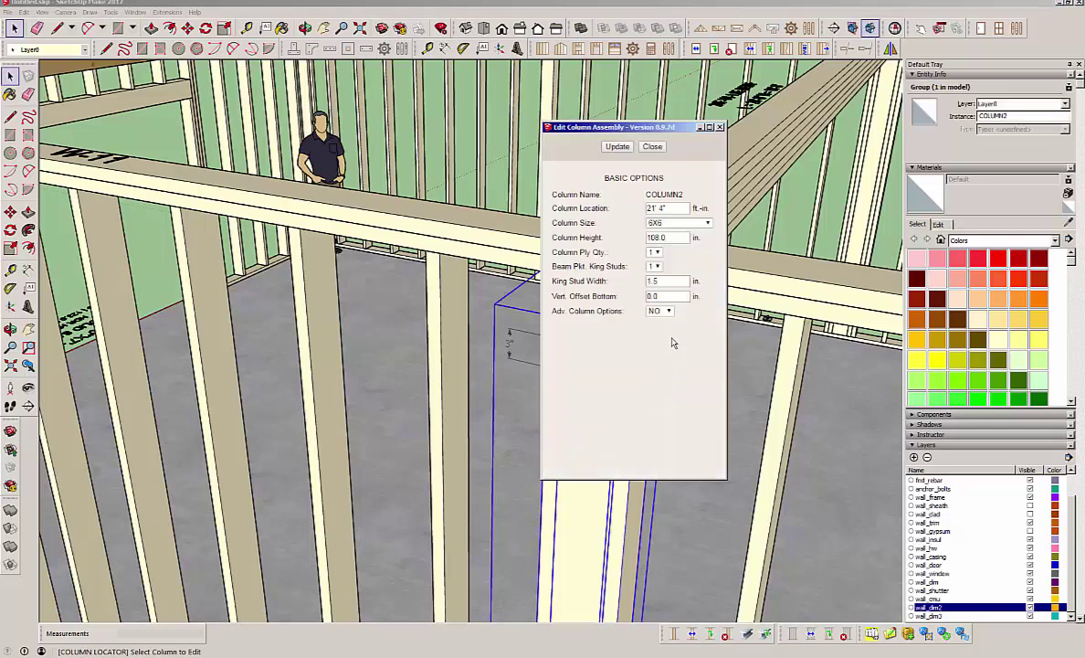
{"action": "double_click", "coordinate": [673, 238]}
{"action": "type", "text": "111"}
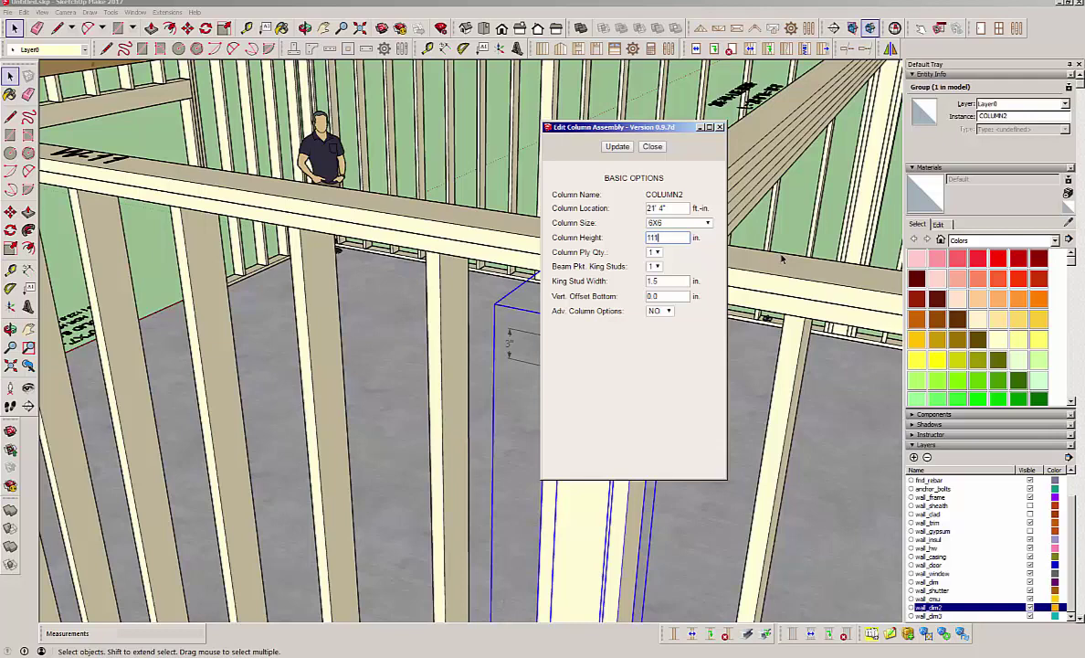
{"action": "left_click", "coordinate": [618, 147]}
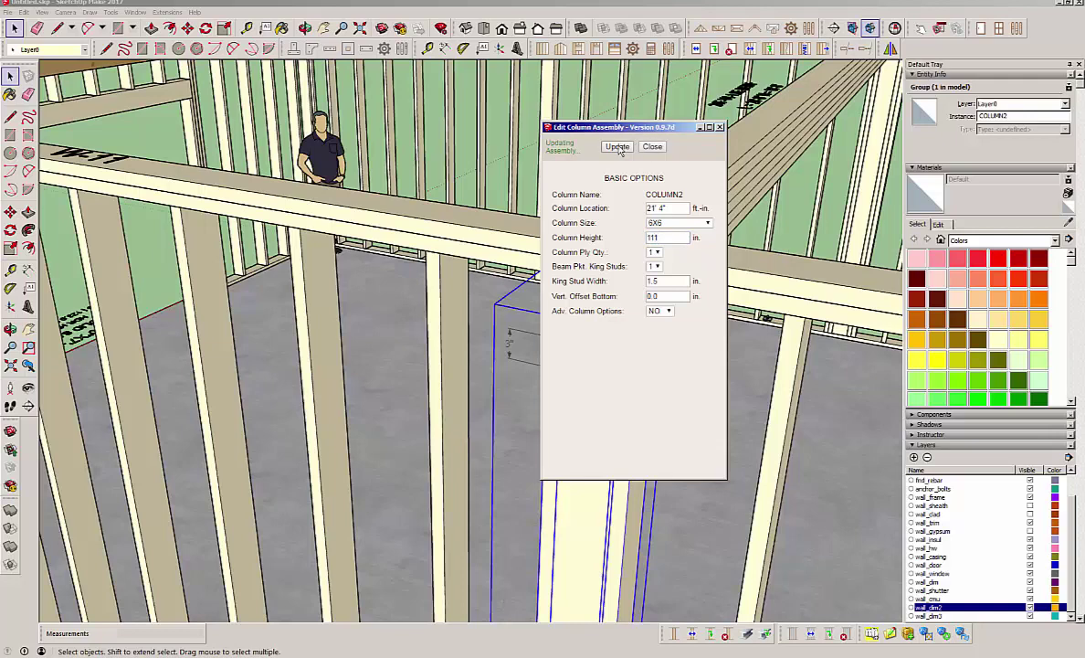
- Close the W-11 column's options and set the height of the 6X6 column under the glulam beam in wall W-13 to 111 in
{"action": "left_click_drag", "start_coordinate": [641, 128], "coordinate": [841, 128]}
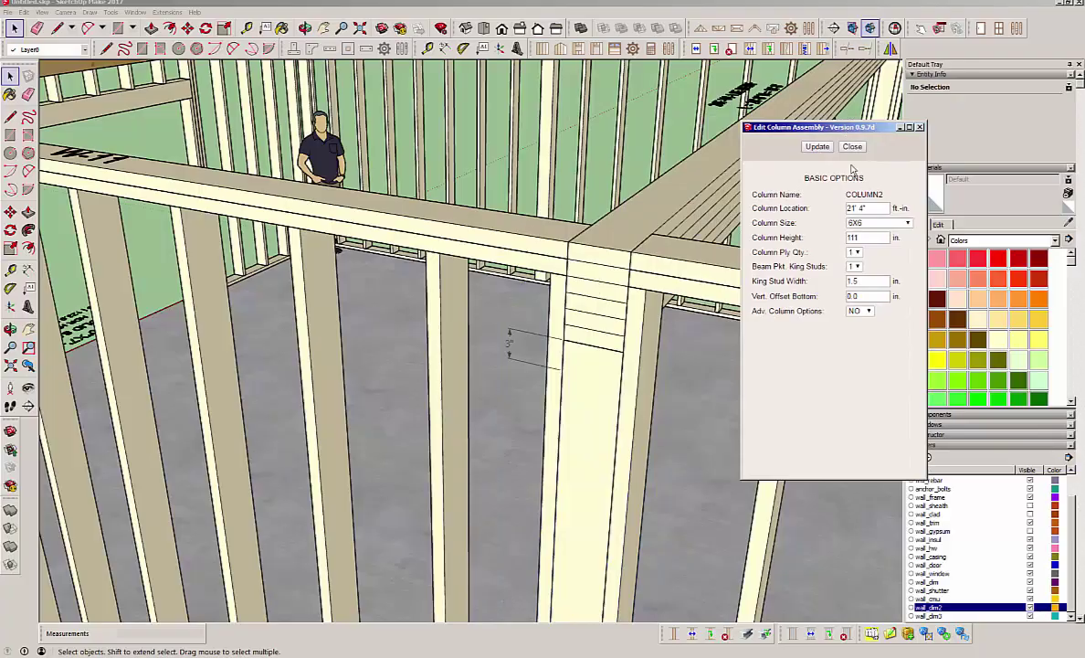
{"action": "left_click", "coordinate": [852, 147]}
{"action": "middle_click_drag", "start_coordinate": [509, 370], "coordinate": [409, 428]}
{"action": "scroll", "coordinate": [365, 402], "scroll_direction": "down", "scroll_amount": 8}
{"action": "middle_click_drag", "start_coordinate": [421, 371], "coordinate": [375, 433]}
{"action": "scroll", "coordinate": [375, 433], "scroll_direction": "up", "scroll_amount": 5}
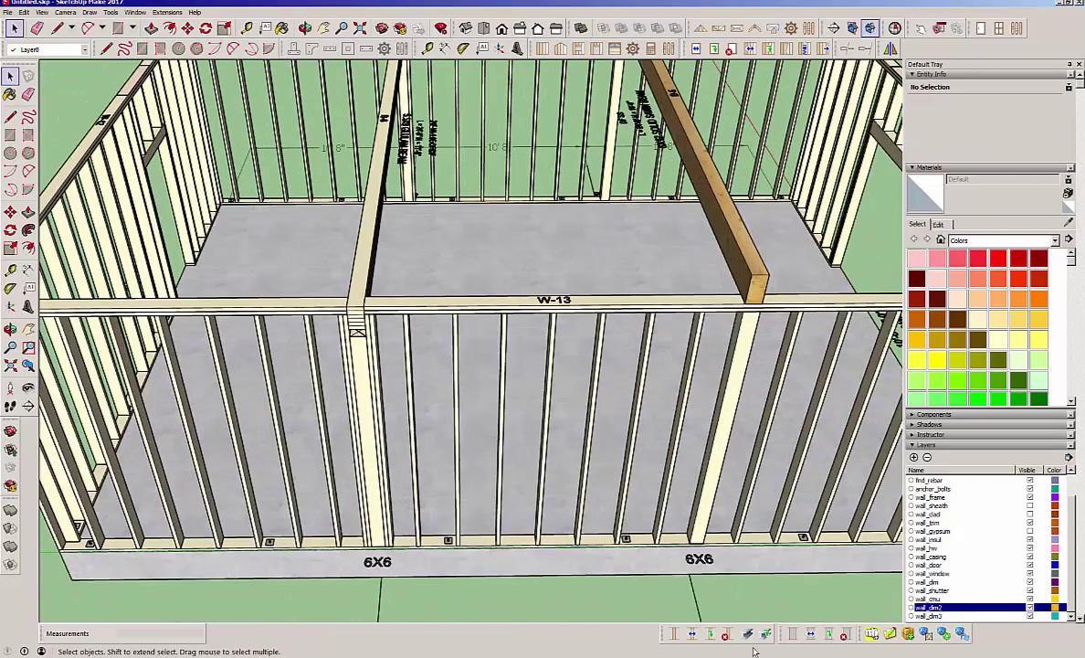
{"action": "left_click", "coordinate": [673, 633]}
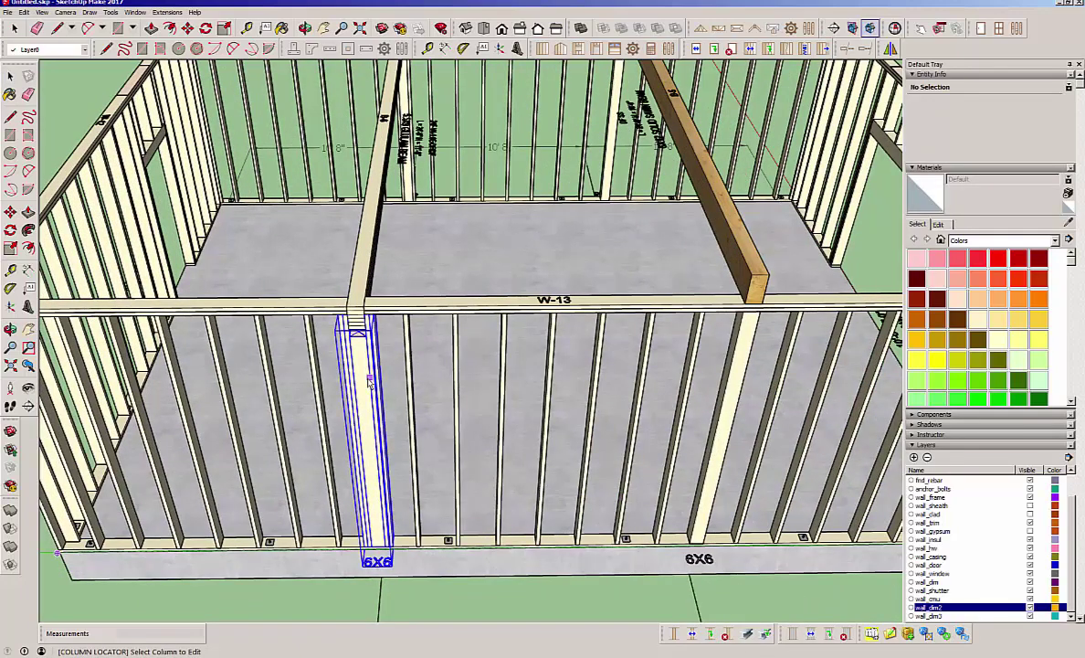
{"action": "left_click", "coordinate": [370, 383]}
{"action": "left_click_drag", "start_coordinate": [849, 238], "coordinate": [907, 239]}
{"action": "type", "text": "1"}
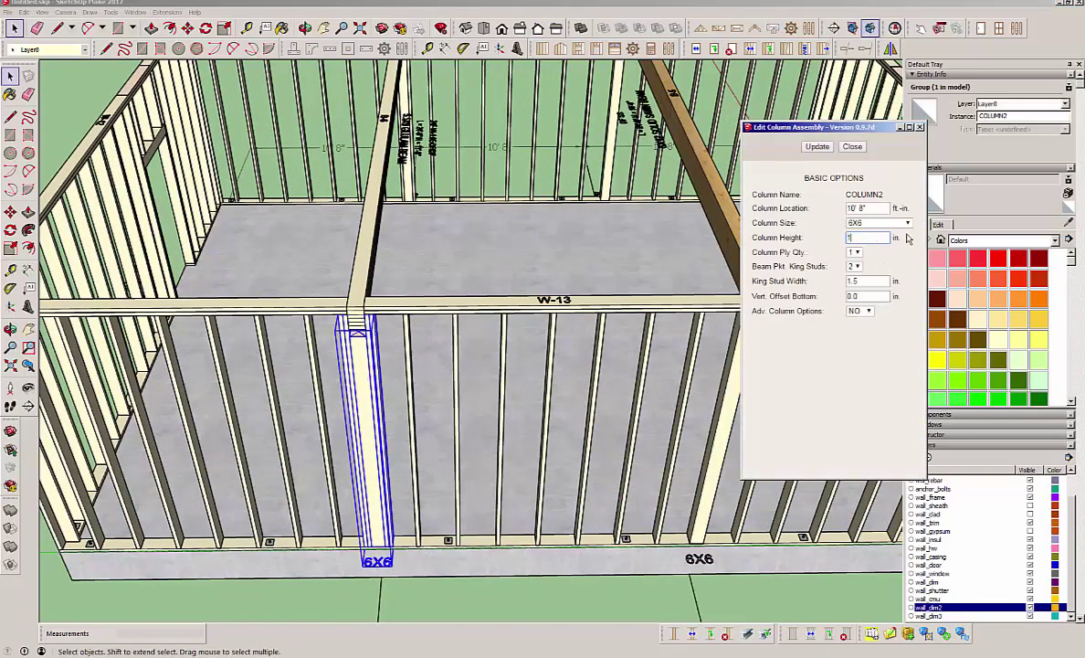
{"action": "type", "text": "11"}
{"action": "left_click", "coordinate": [817, 147]}
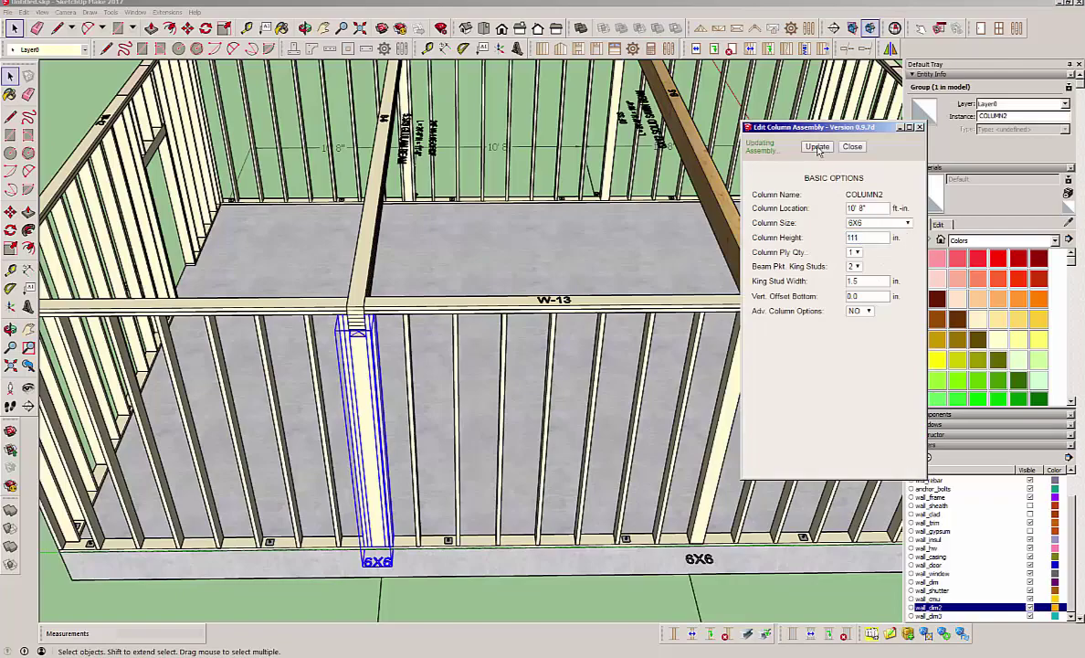
{"action": "left_click", "coordinate": [852, 146]}
- Change the 6 x 12 timber beam to a Steel type beam of size W8x18, update it and close its options
{"action": "middle_click_drag", "start_coordinate": [474, 329], "coordinate": [415, 354]}
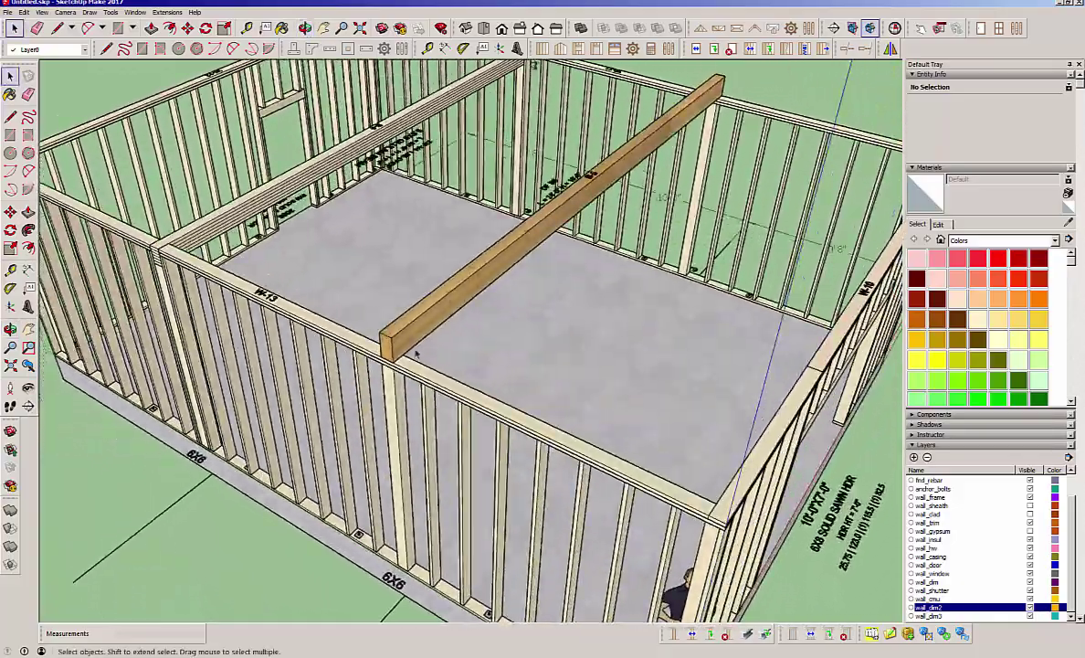
{"action": "scroll", "coordinate": [415, 354], "scroll_direction": "up", "scroll_amount": 3}
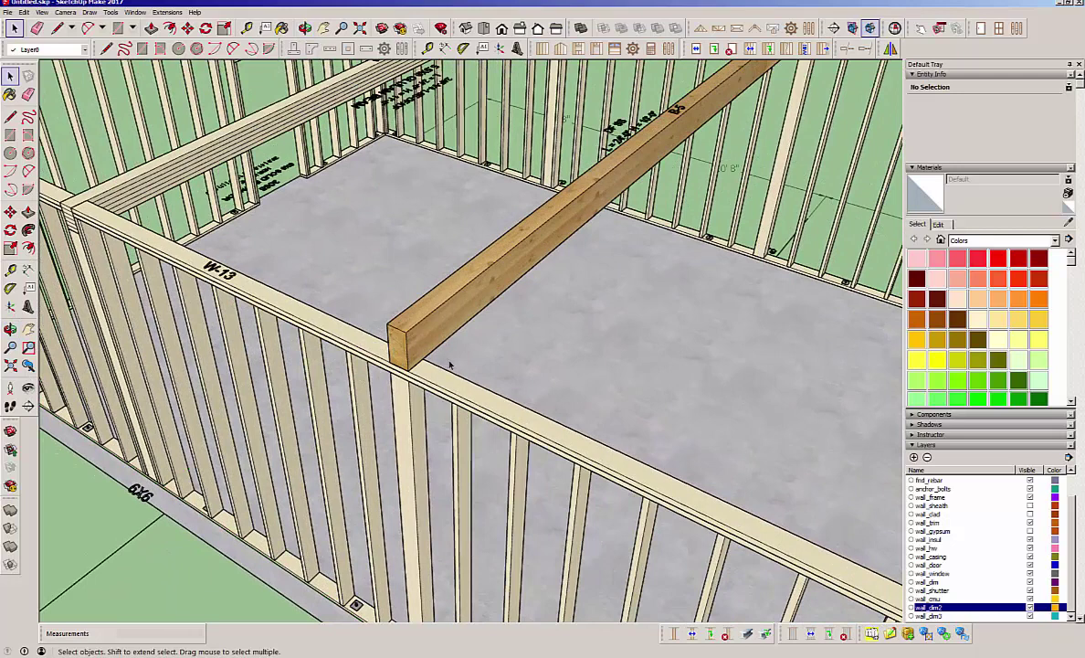
{"action": "left_click", "coordinate": [764, 633]}
{"action": "left_click", "coordinate": [413, 330]}
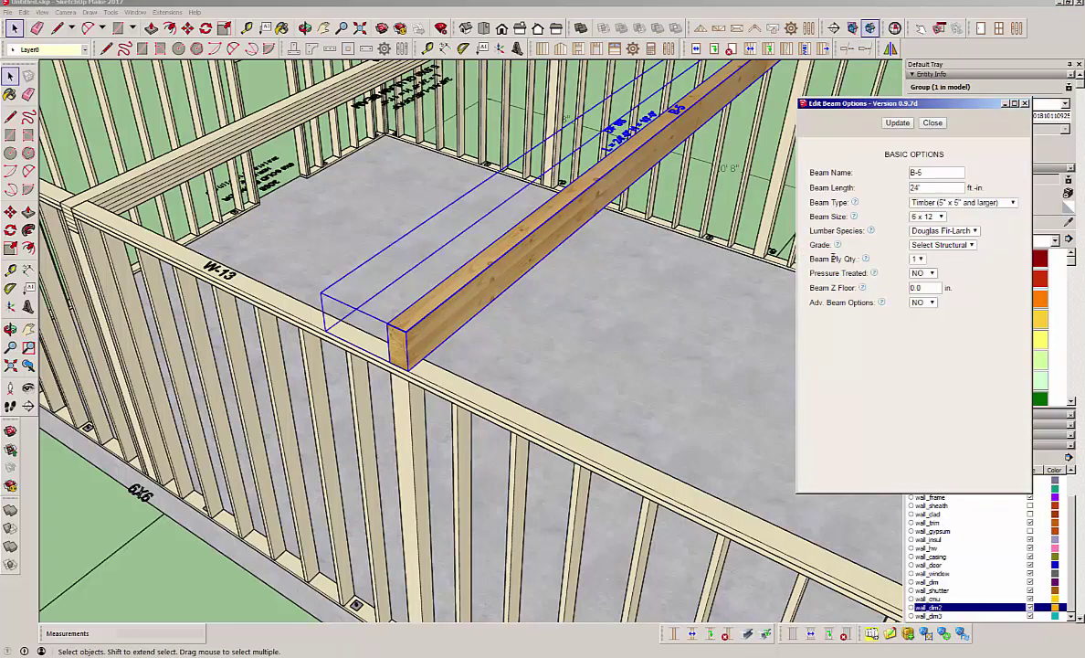
{"action": "left_click", "coordinate": [963, 203]}
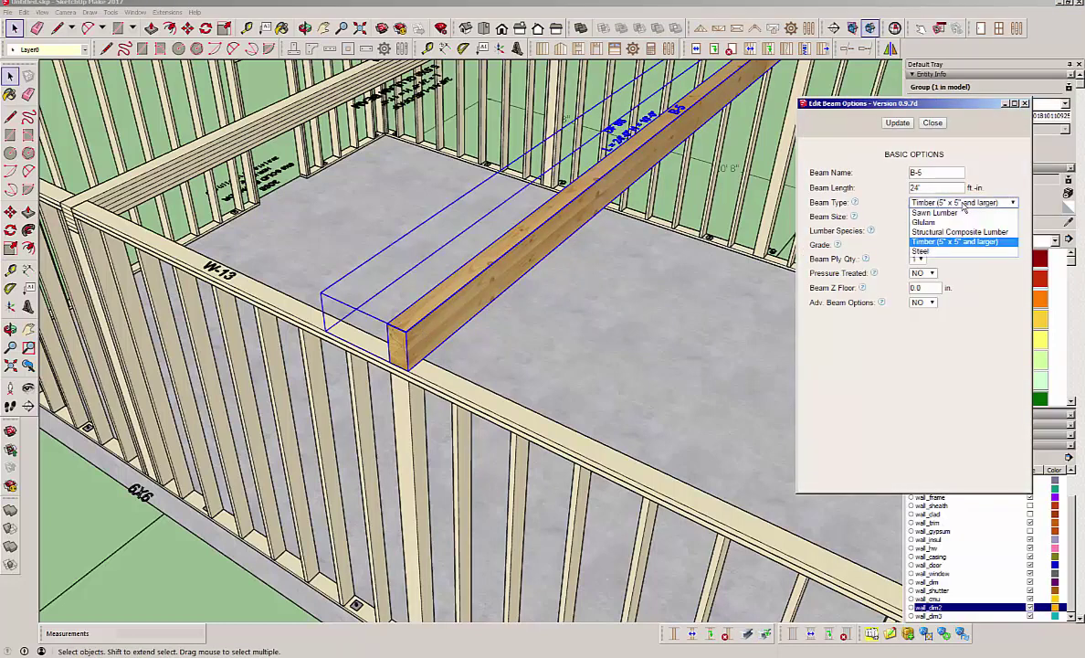
{"action": "left_click", "coordinate": [924, 253]}
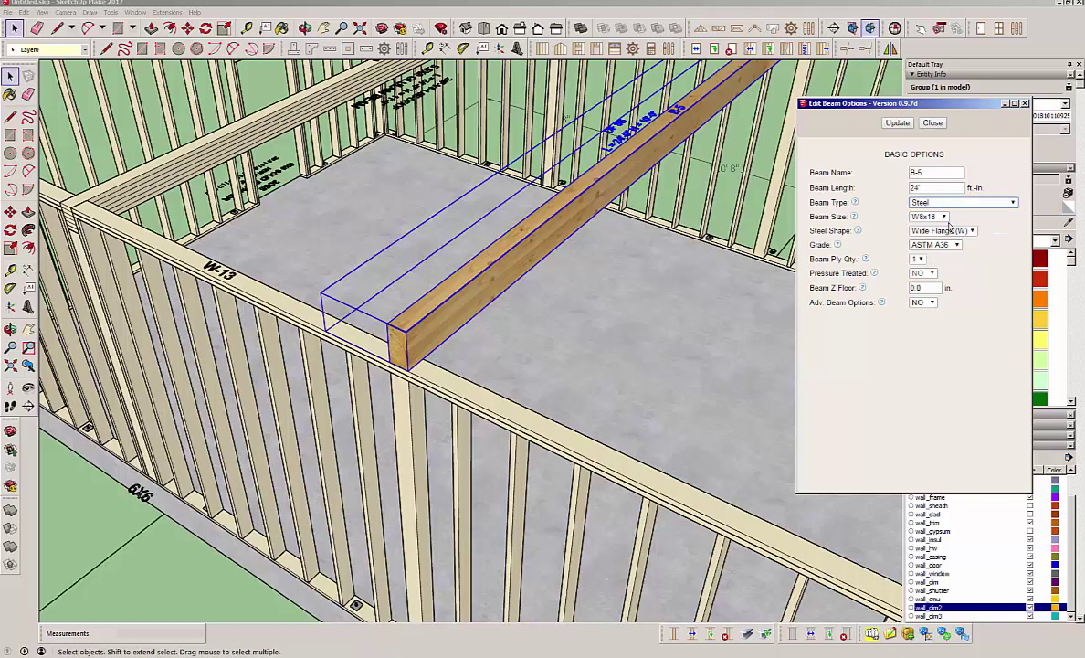
{"action": "left_click", "coordinate": [944, 218]}
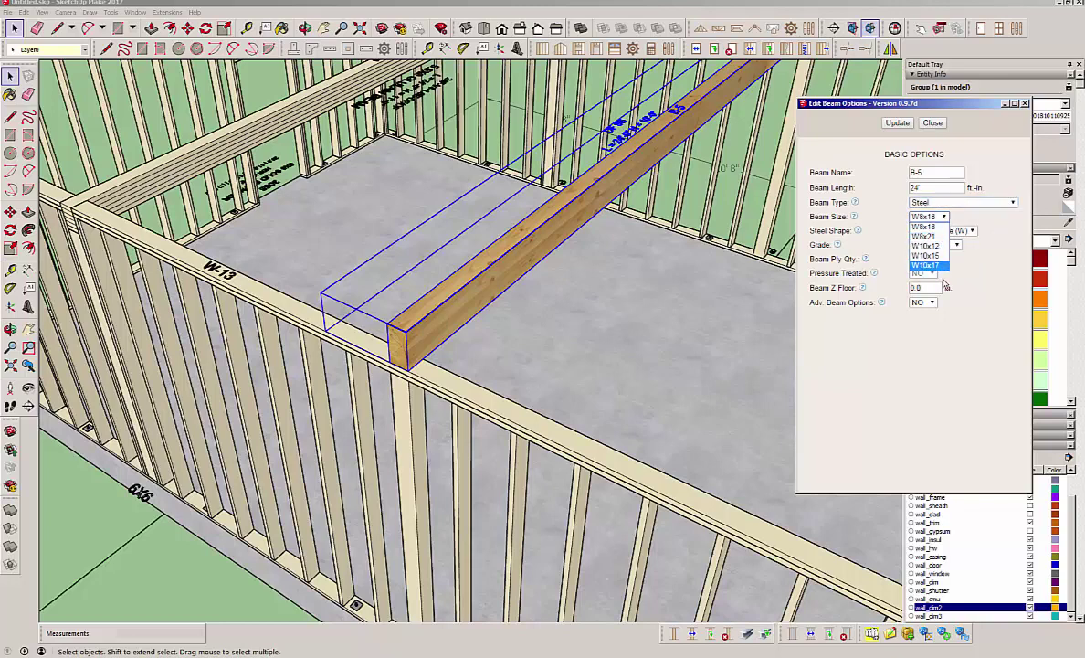
{"action": "left_click", "coordinate": [931, 226]}
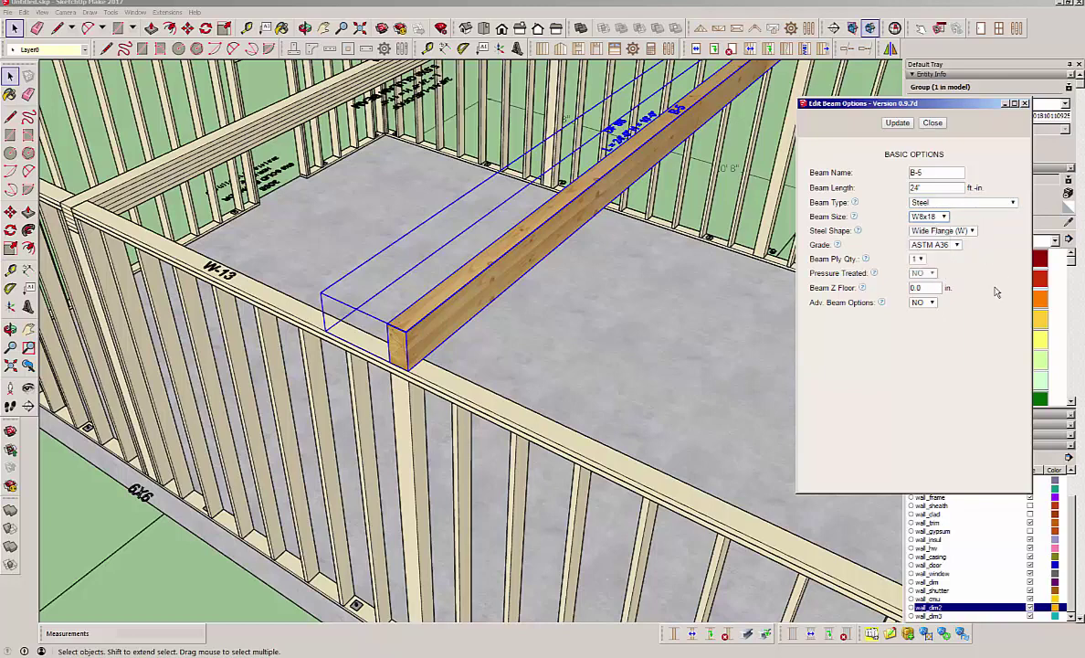
{"action": "left_click", "coordinate": [898, 123]}
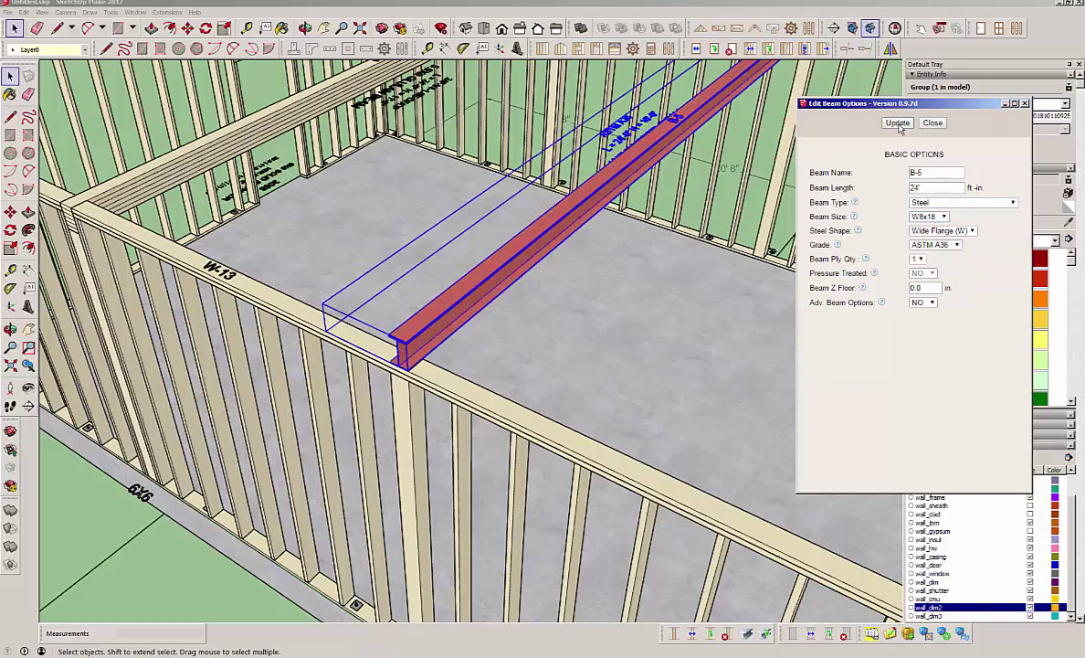
{"action": "left_click", "coordinate": [932, 122]}
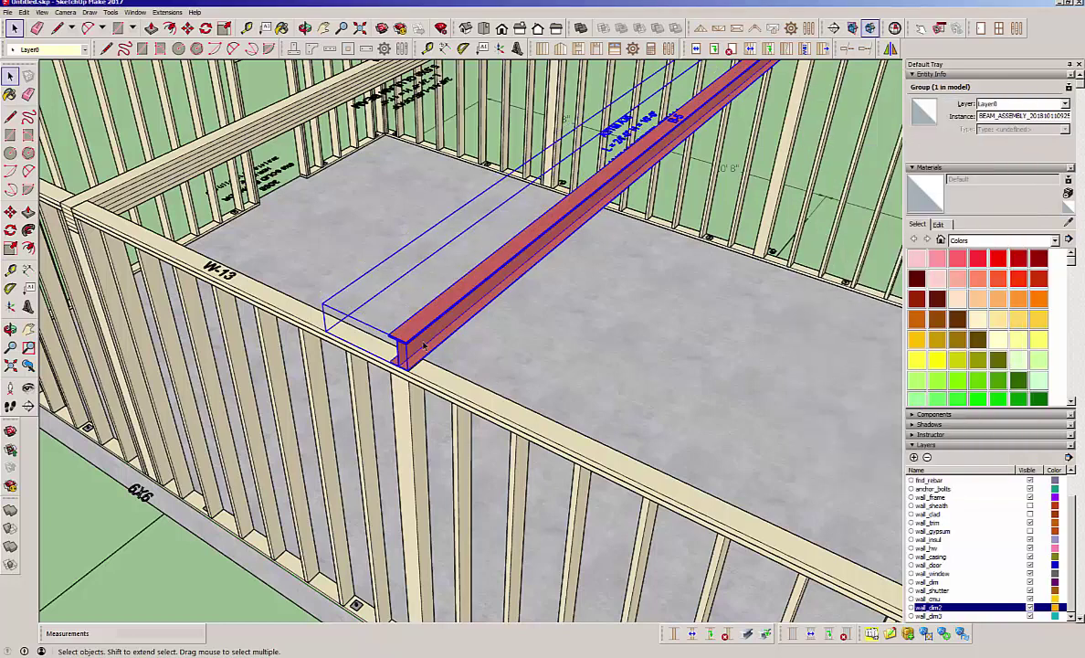
- Examine the steel beam's profile and how its end bears on wall W-13 above the 6X6 column
{"action": "middle_click_drag", "start_coordinate": [395, 316], "coordinate": [265, 420]}
{"action": "scroll", "coordinate": [371, 405], "scroll_direction": "up", "scroll_amount": 6}
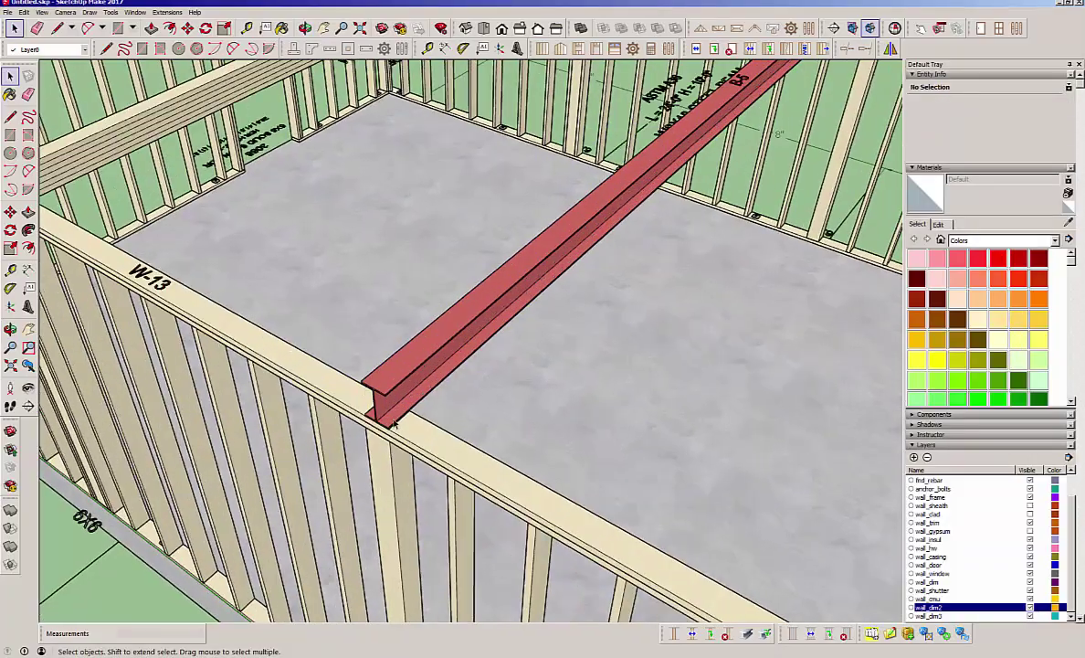
{"action": "middle_click_drag", "start_coordinate": [372, 405], "coordinate": [825, 358]}
{"action": "scroll", "coordinate": [498, 446], "scroll_direction": "up", "scroll_amount": 3}
{"action": "scroll", "coordinate": [516, 503], "scroll_direction": "up", "scroll_amount": 4}
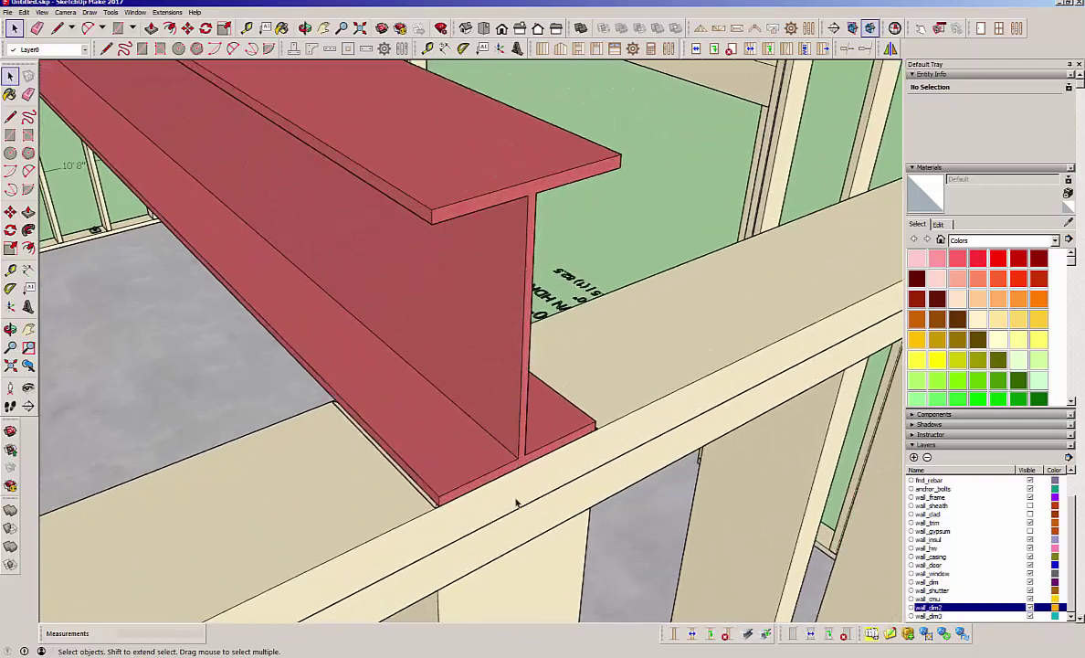
{"action": "middle_click_drag", "start_coordinate": [516, 504], "coordinate": [274, 454]}
{"action": "scroll", "coordinate": [419, 513], "scroll_direction": "down", "scroll_amount": 10}
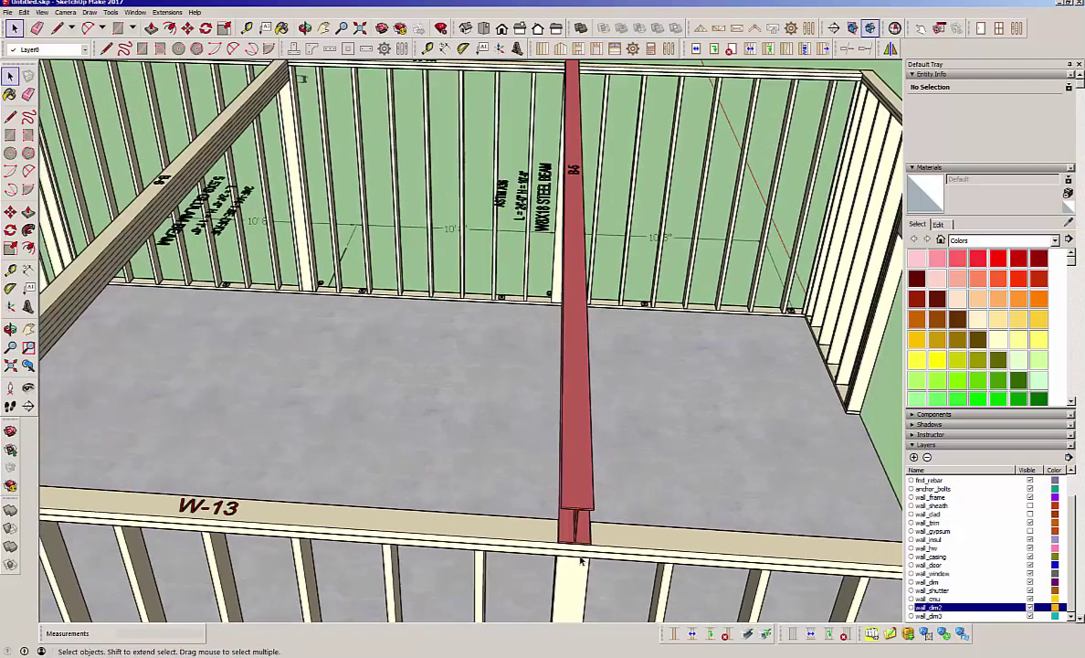
{"action": "scroll", "coordinate": [548, 530], "scroll_direction": "down", "scroll_amount": 3}
- Set the glulam beam's length to 26', update the beam and close its options
{"action": "middle_click_drag", "start_coordinate": [516, 500], "coordinate": [488, 461]}
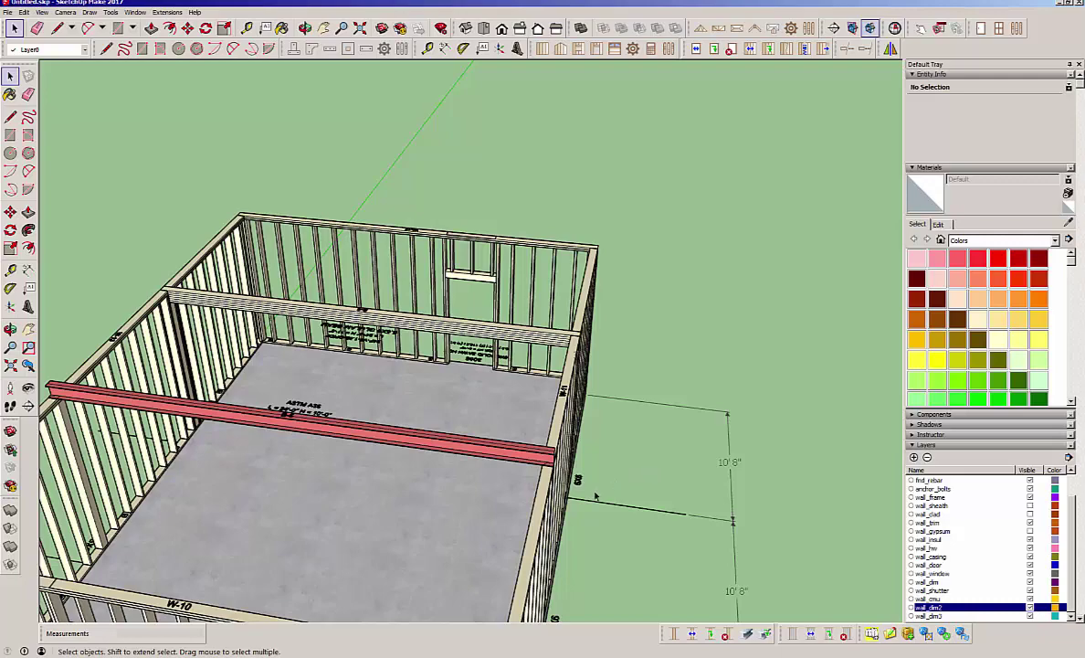
{"action": "scroll", "coordinate": [541, 475], "scroll_direction": "up", "scroll_amount": 3}
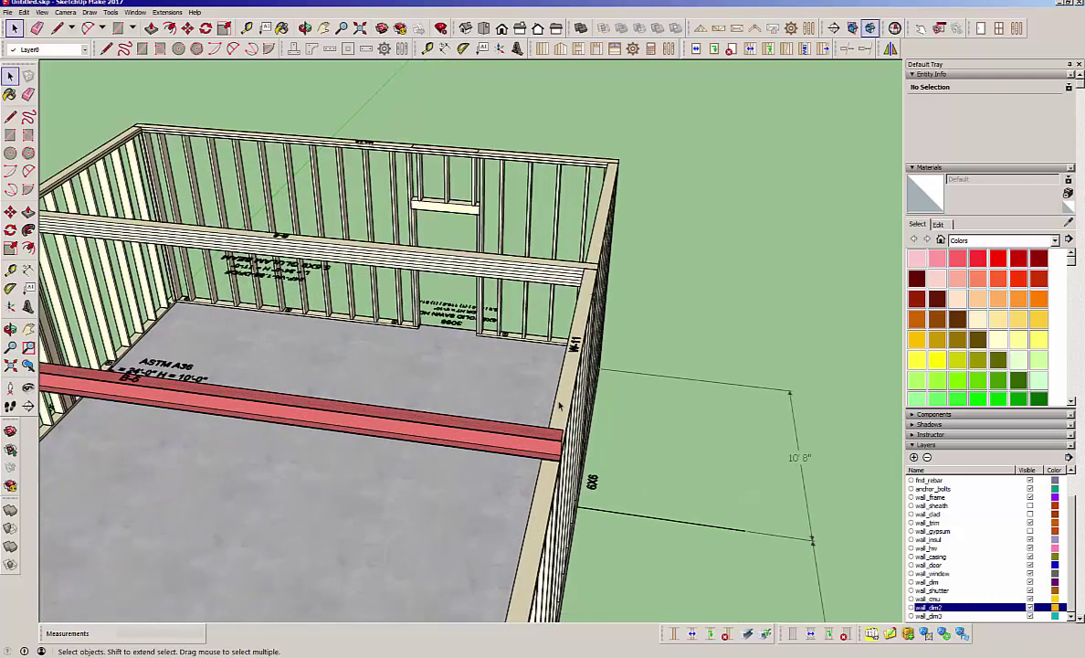
{"action": "scroll", "coordinate": [571, 331], "scroll_direction": "up", "scroll_amount": 8}
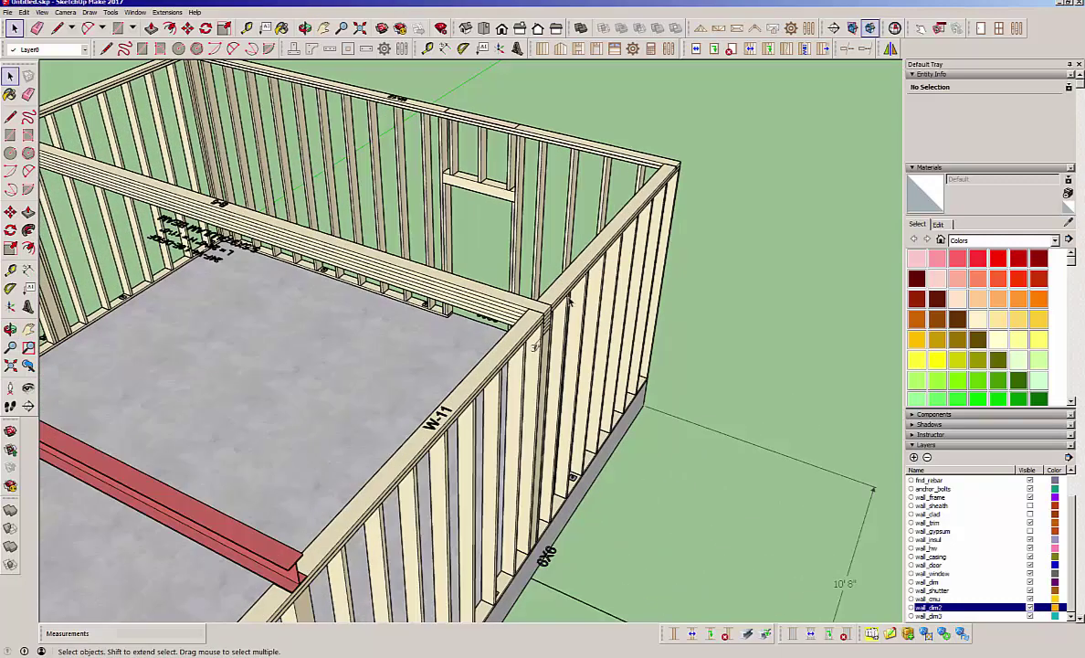
{"action": "scroll", "coordinate": [521, 329], "scroll_direction": "up", "scroll_amount": 2}
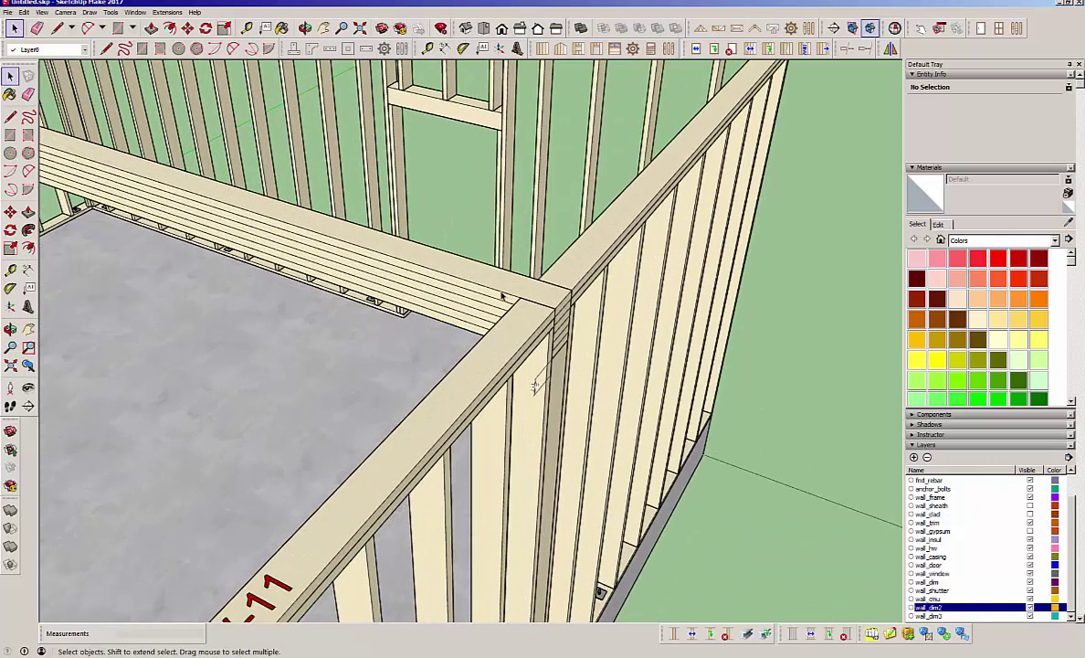
{"action": "left_click", "coordinate": [501, 294]}
{"action": "right_click", "coordinate": [501, 290]}
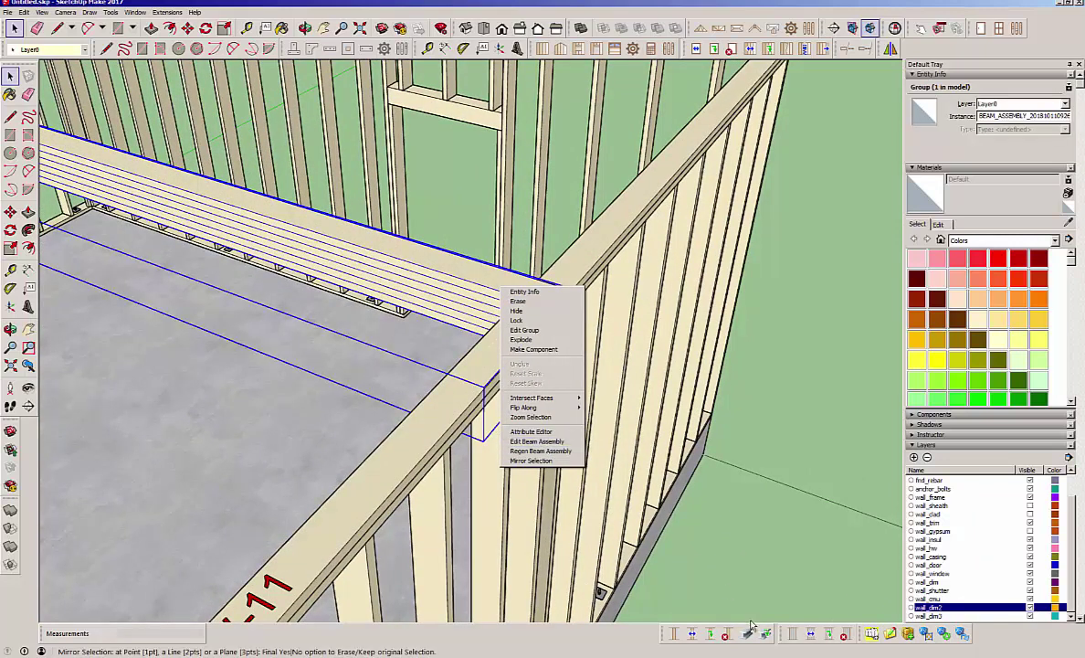
{"action": "left_click", "coordinate": [544, 444]}
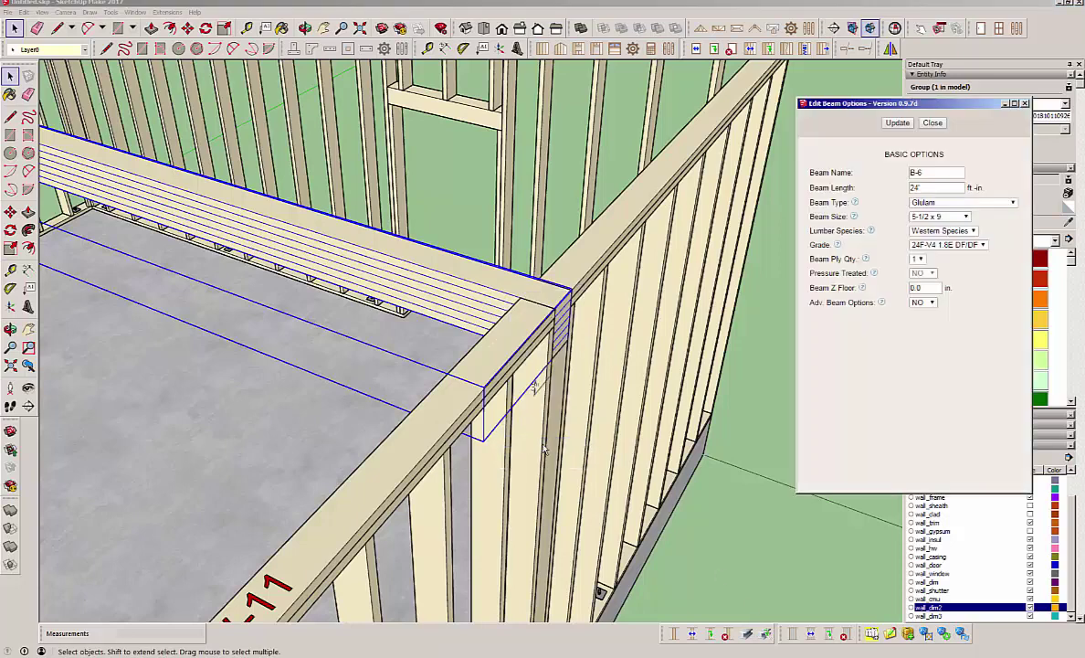
{"action": "left_click", "coordinate": [920, 188]}
{"action": "key", "text": "BackSpace"}
{"action": "left_click", "coordinate": [902, 124]}
{"action": "scroll", "coordinate": [712, 345], "scroll_direction": "down", "scroll_amount": 6}
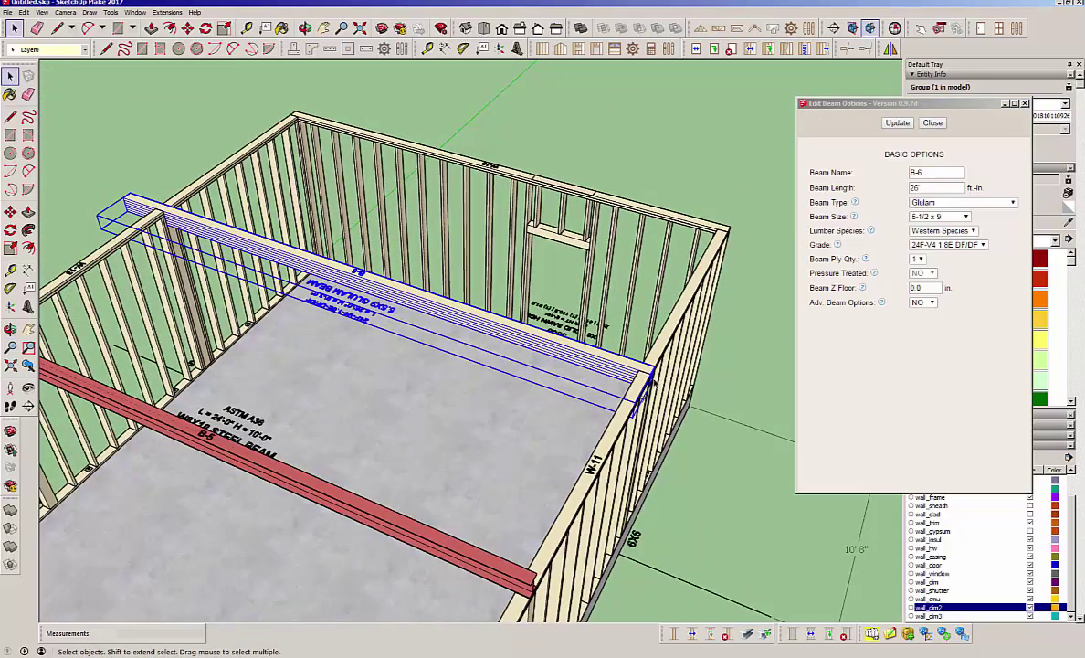
{"action": "left_click", "coordinate": [931, 122]}
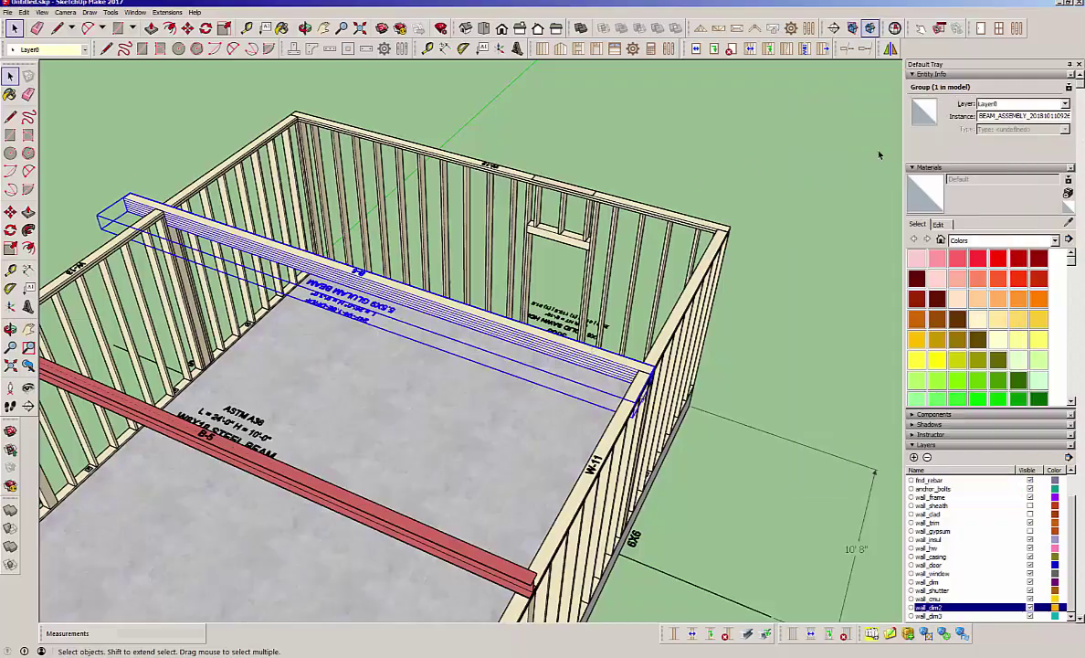
- Move the glulam beam 12 in. along the red axis to overhang walls W-11 and W-13 equally
{"action": "middle_click_drag", "start_coordinate": [536, 306], "coordinate": [726, 278]}
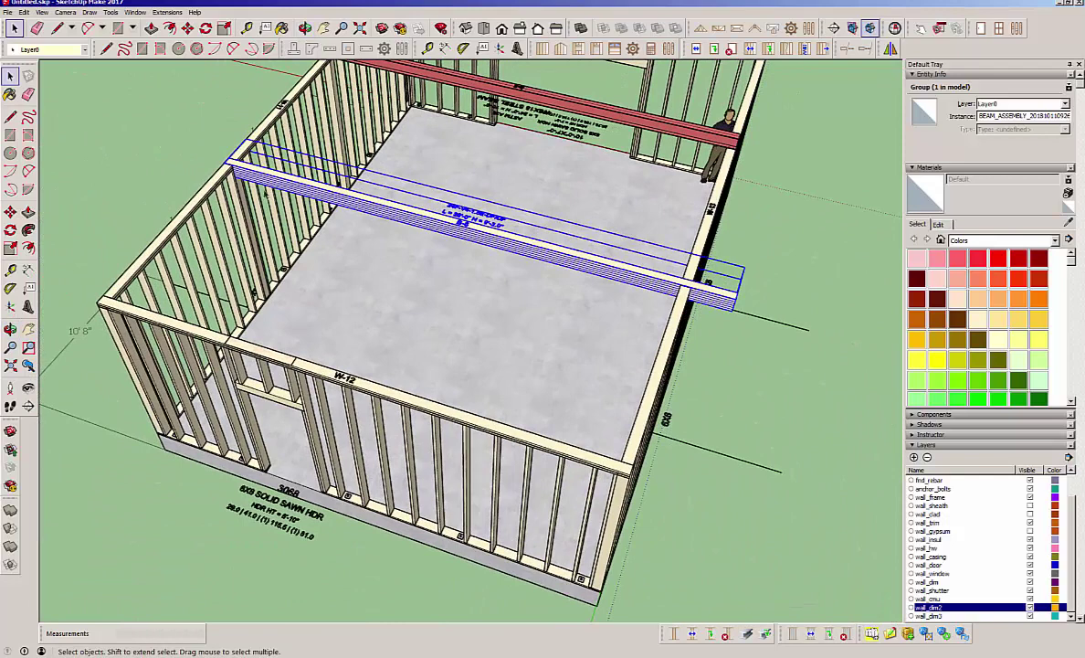
{"action": "scroll", "coordinate": [820, 262], "scroll_direction": "up", "scroll_amount": 2}
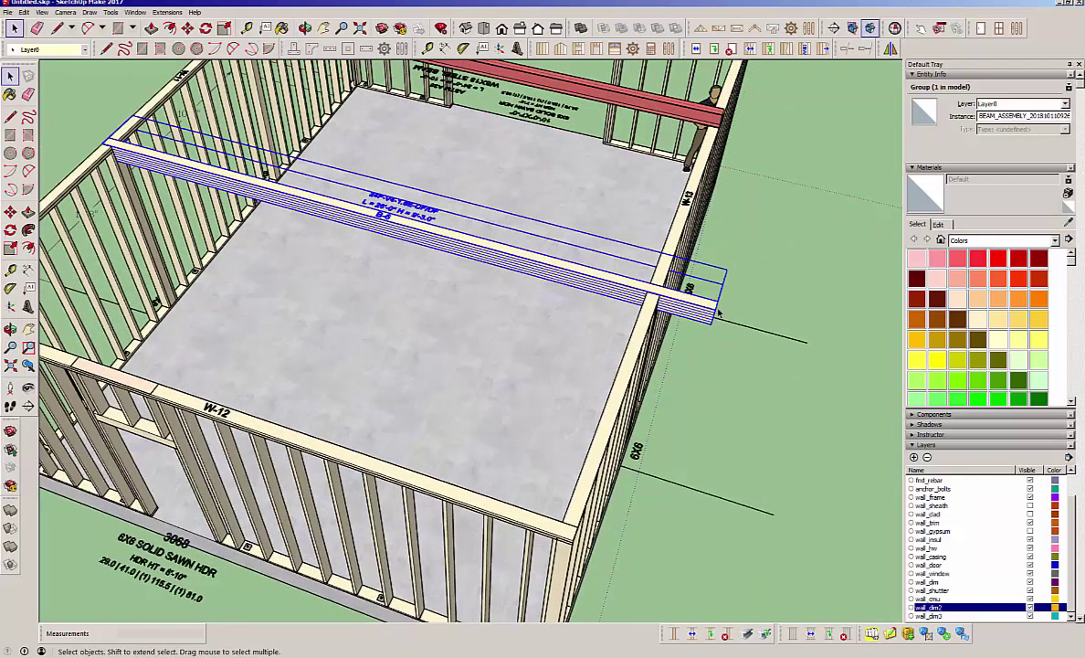
{"action": "key", "text": "m"}
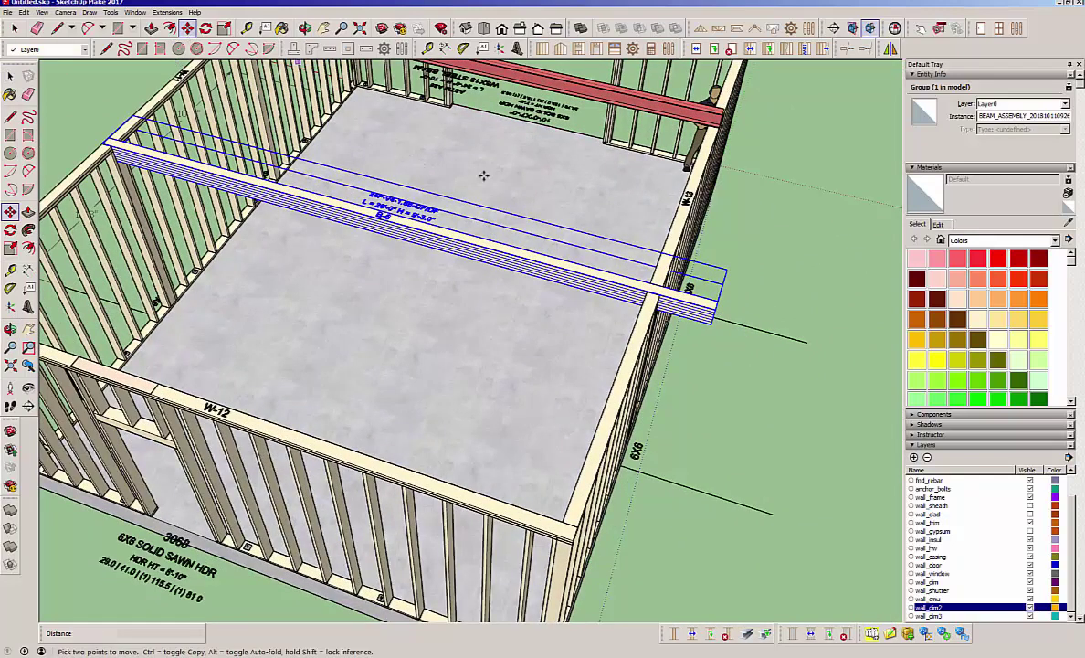
{"action": "left_click", "coordinate": [793, 396]}
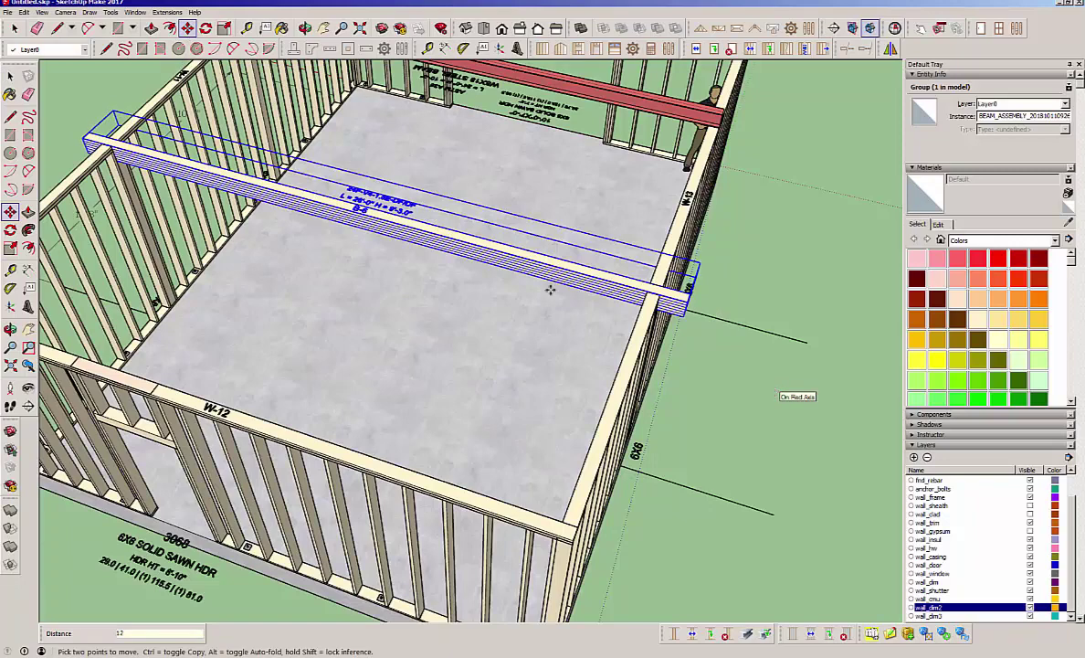
{"action": "left_click", "coordinate": [16, 27]}
{"action": "left_click", "coordinate": [698, 358]}
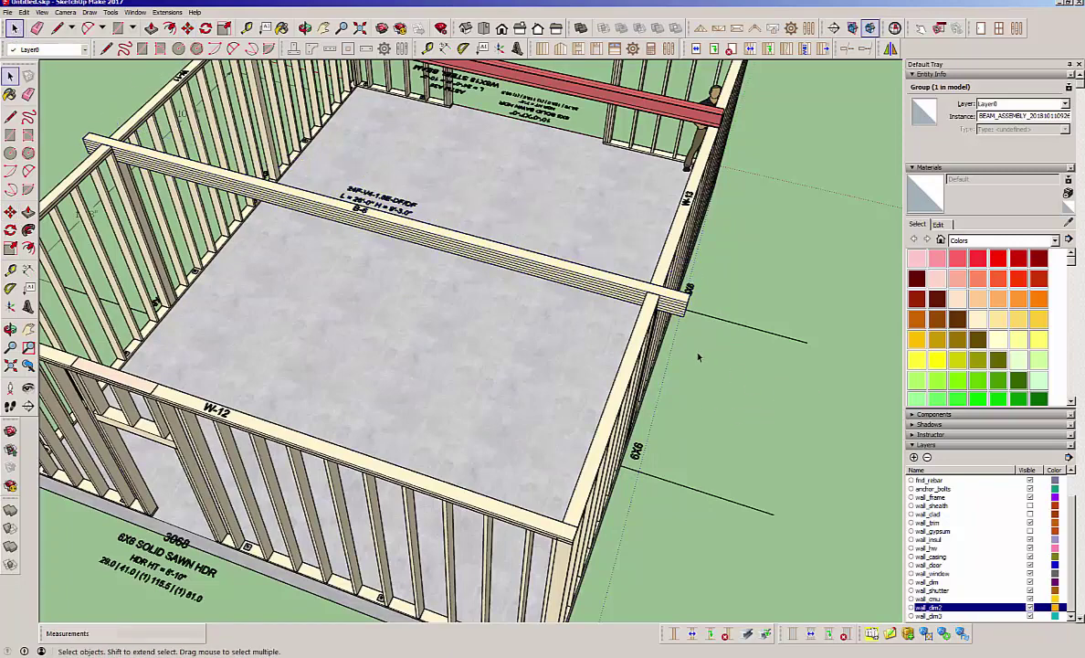
- Open the glulam beam's assembly for editing and set its advanced beam options to YES
{"action": "middle_click_drag", "start_coordinate": [697, 358], "coordinate": [508, 297]}
{"action": "scroll", "coordinate": [469, 290], "scroll_direction": "up", "scroll_amount": 10}
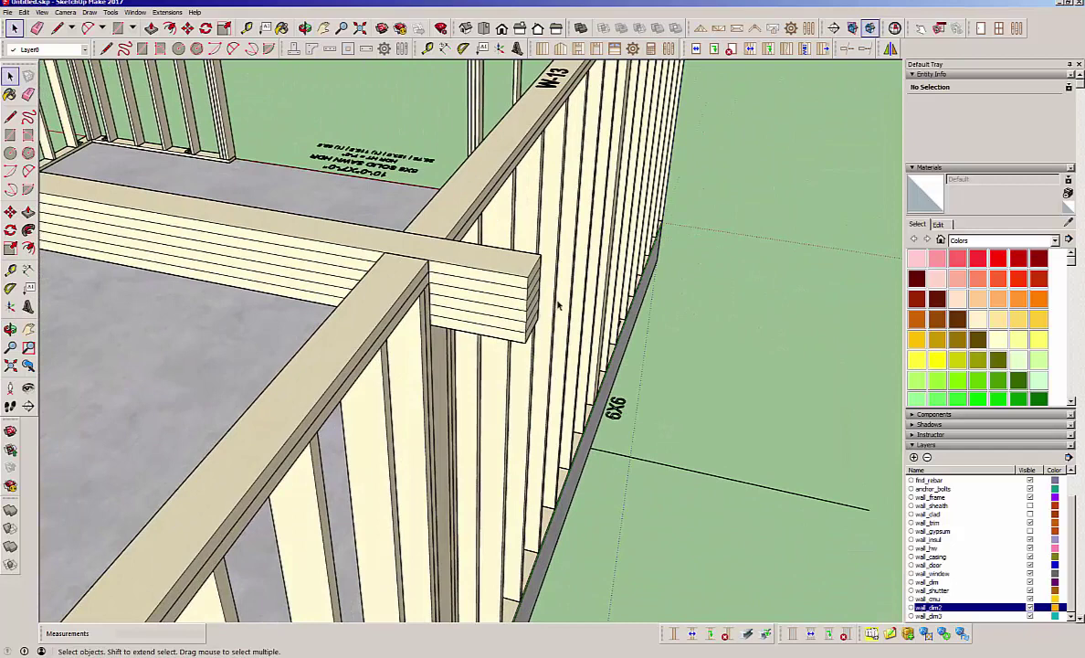
{"action": "right_click", "coordinate": [516, 291]}
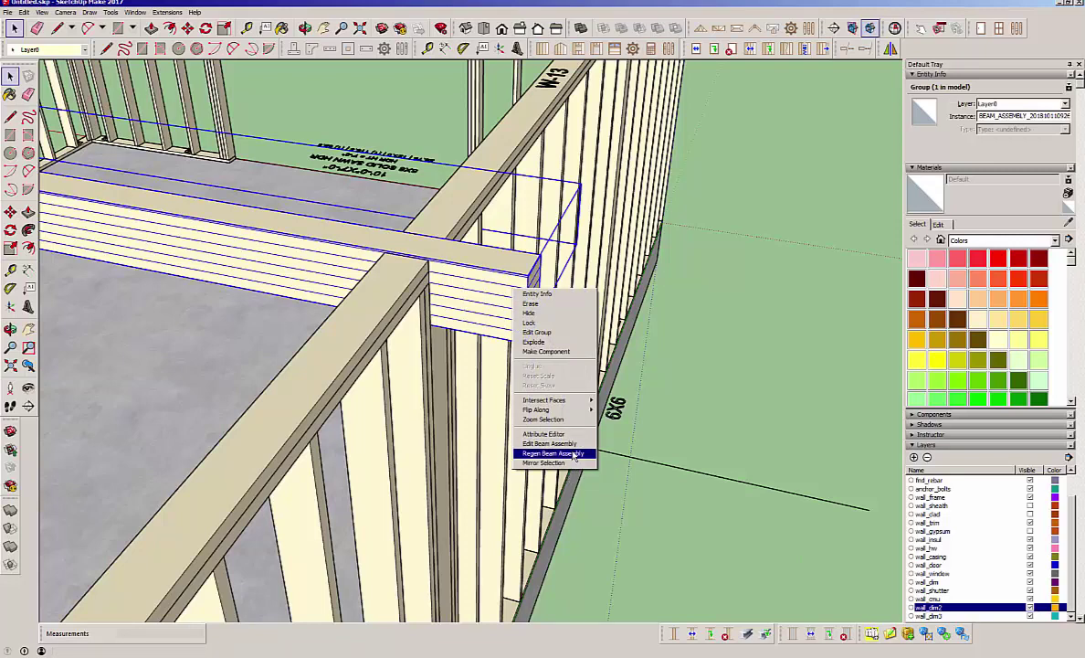
{"action": "left_click", "coordinate": [548, 443]}
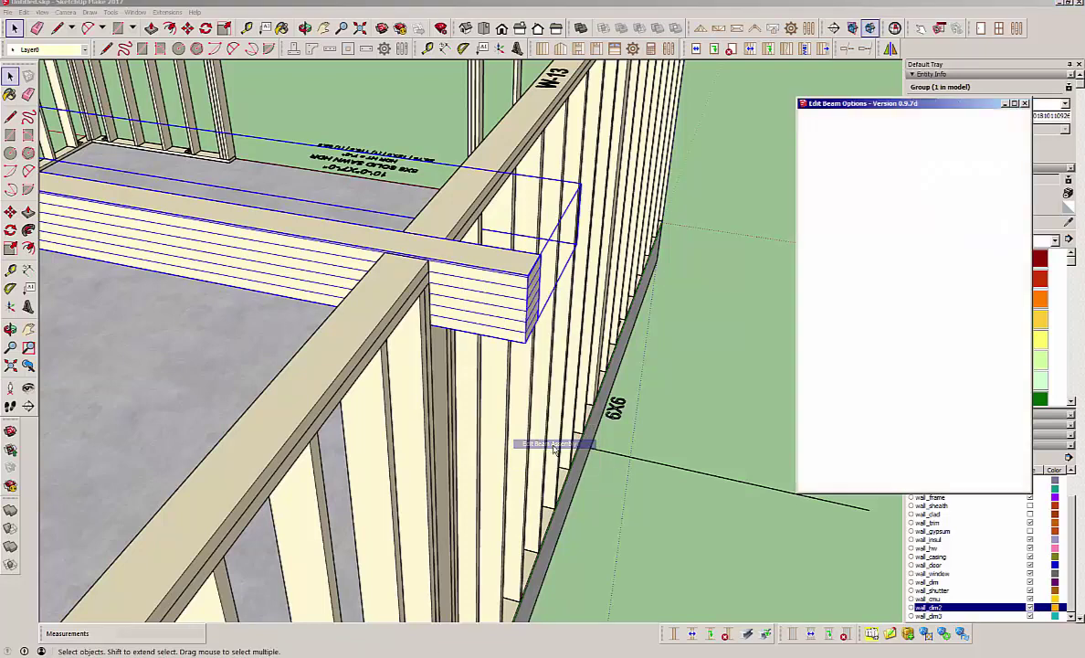
{"action": "left_click", "coordinate": [923, 303]}
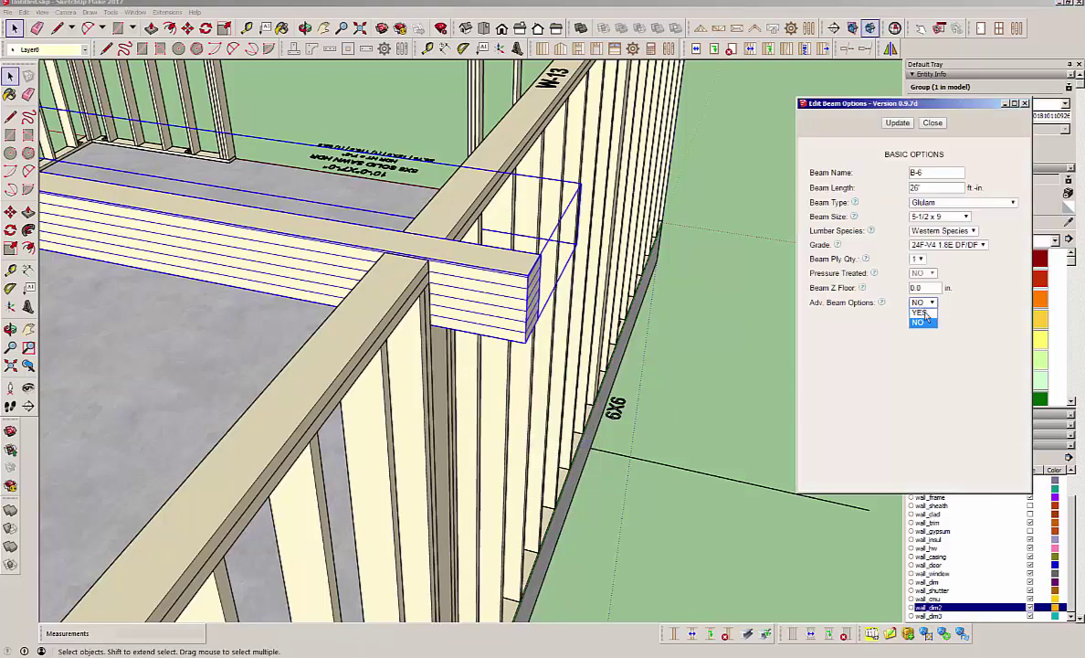
{"action": "left_click", "coordinate": [918, 316]}
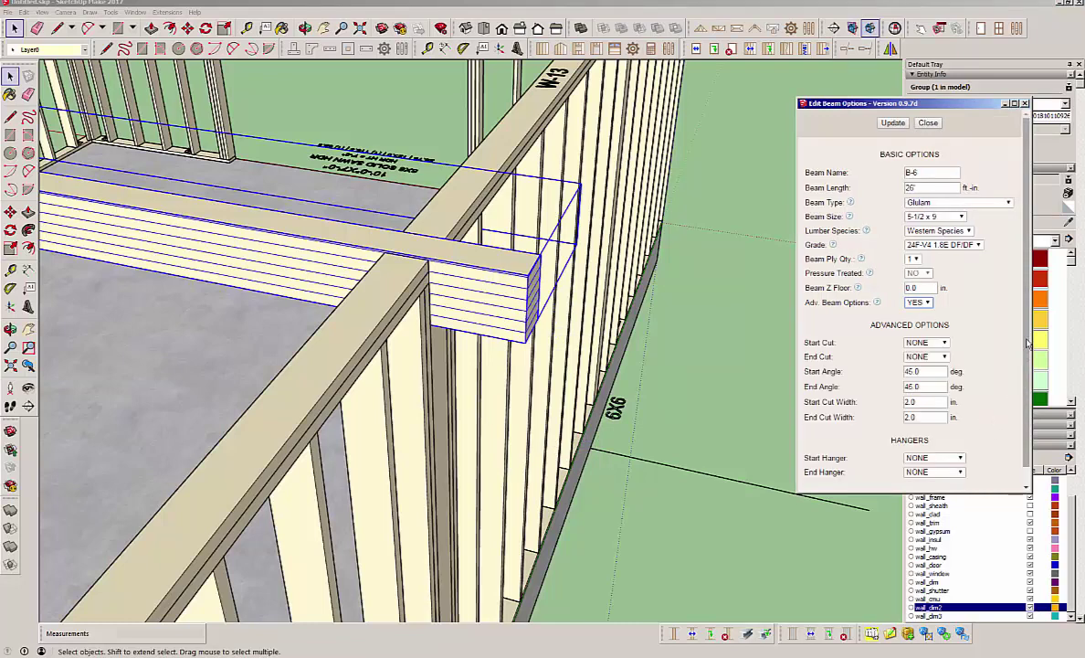
{"action": "scroll", "coordinate": [1024, 375], "scroll_direction": "down", "scroll_amount": 1}
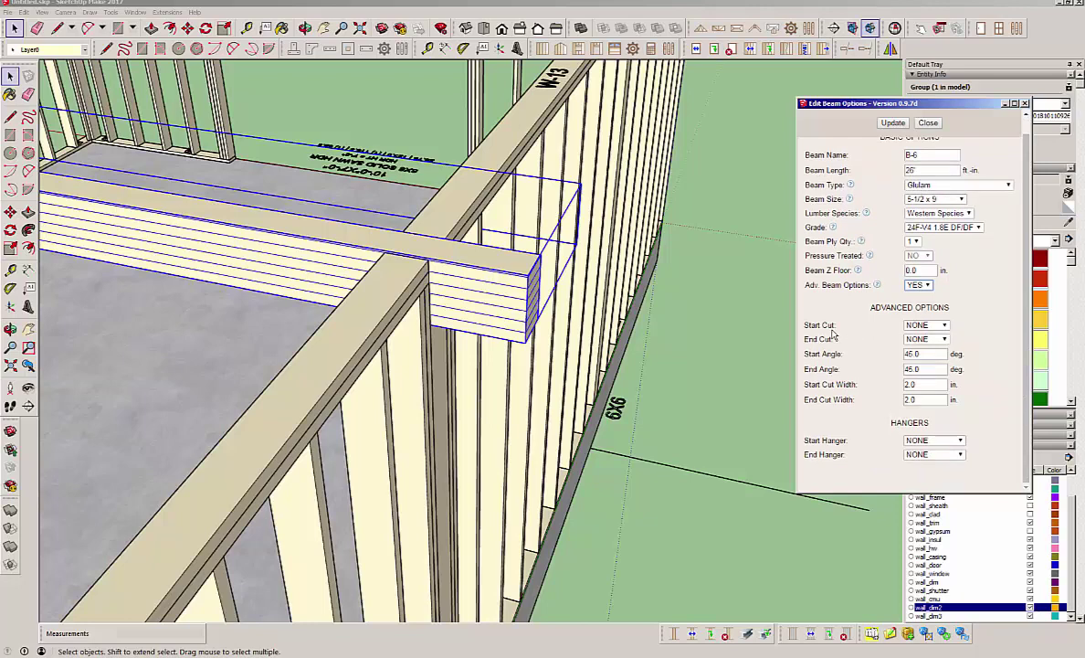
- Set the glulam beam's start cut to MITER and its end cut to FIRECUT
{"action": "left_click", "coordinate": [944, 325]}
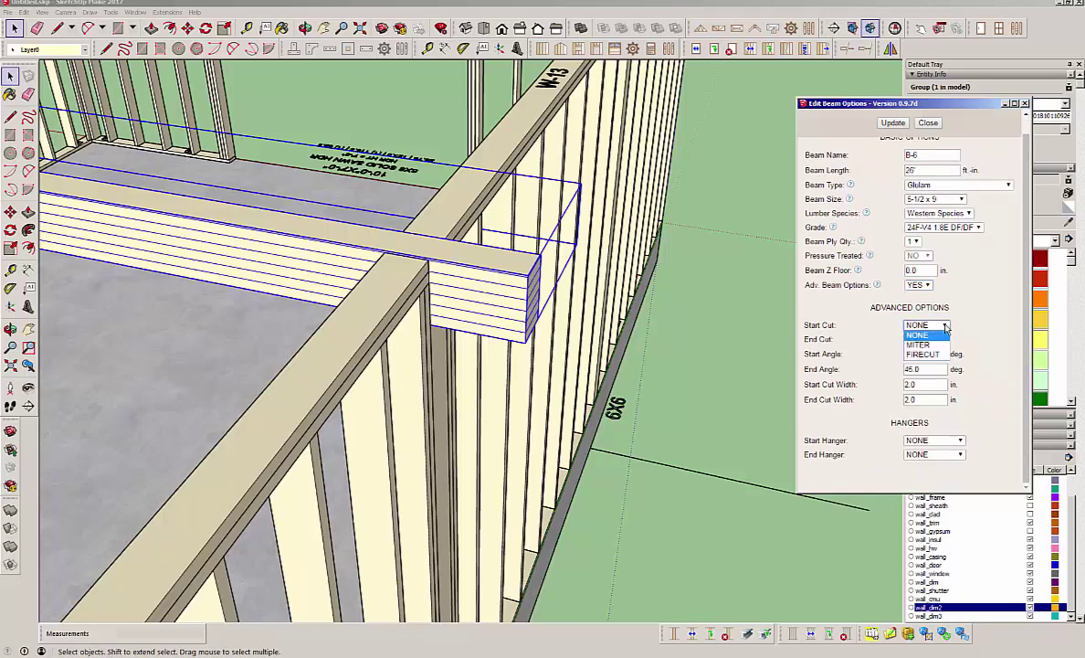
{"action": "left_click", "coordinate": [930, 344]}
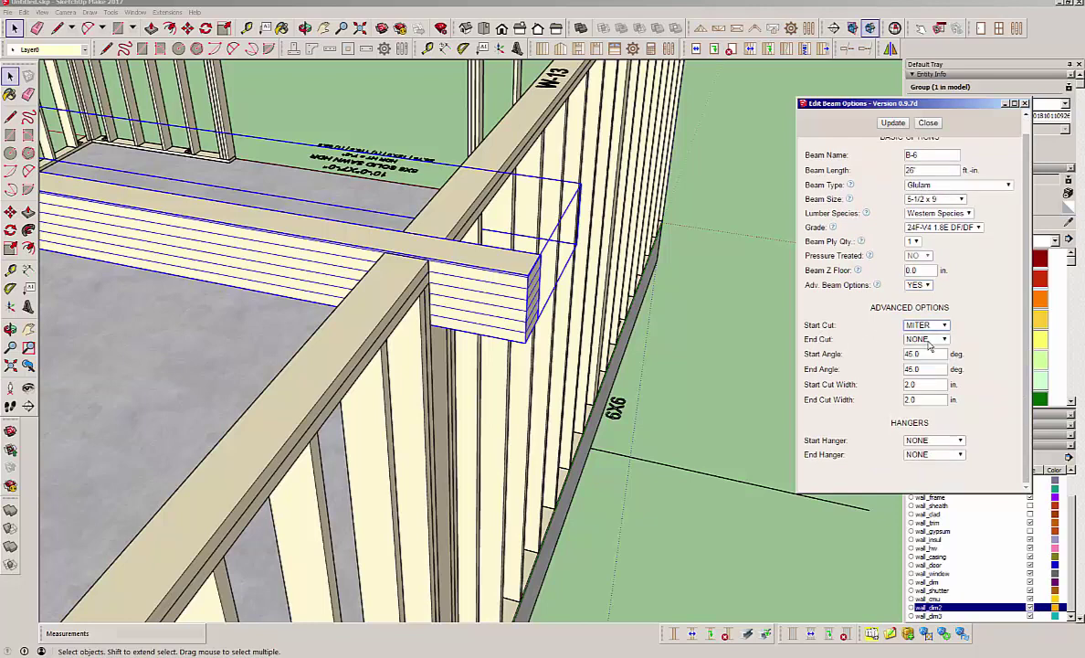
{"action": "left_click", "coordinate": [944, 340]}
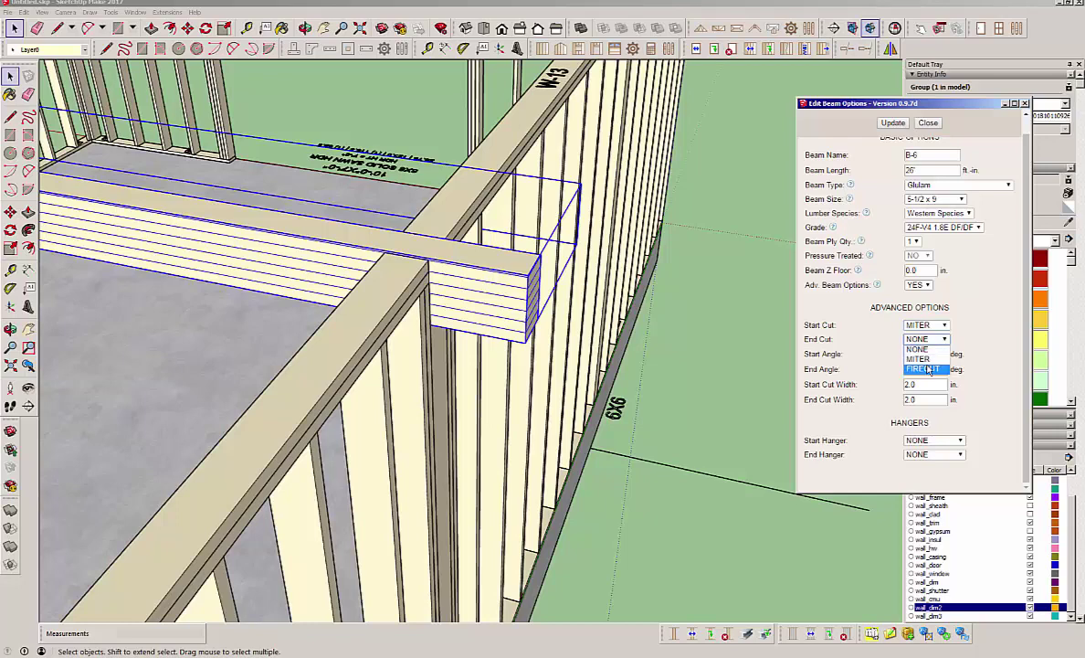
{"action": "left_click", "coordinate": [936, 368]}
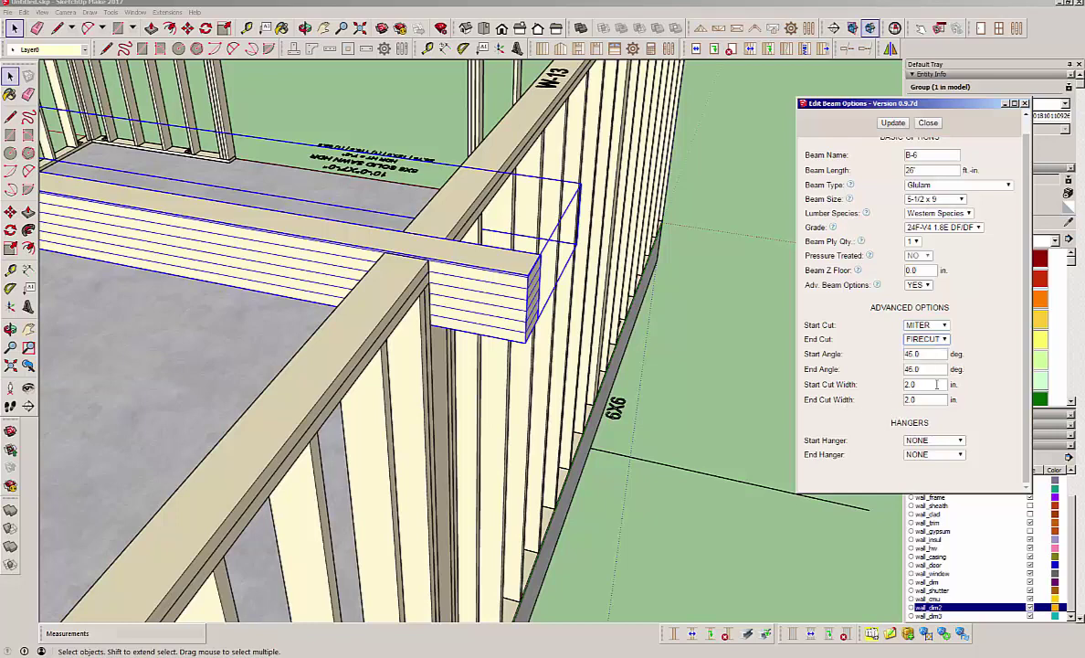
- Set the start cut width to 4 in. and the end cut width to 6 in., update the beam and close its options
{"action": "double_click", "coordinate": [920, 385]}
{"action": "type", "text": "4"}
{"action": "double_click", "coordinate": [923, 398]}
{"action": "left_click", "coordinate": [893, 123]}
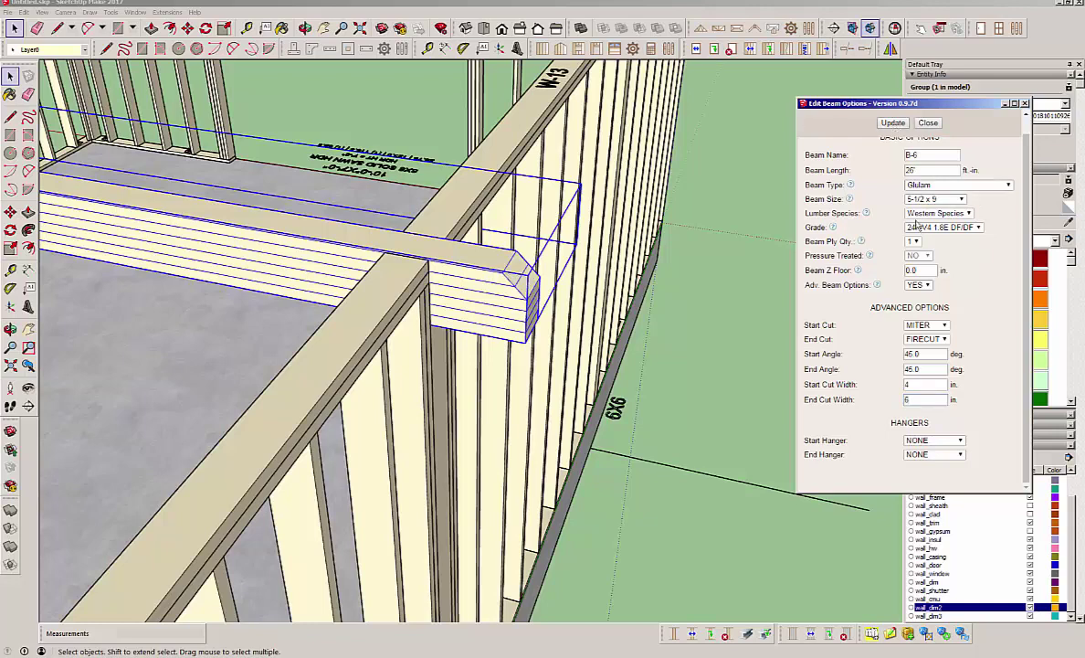
{"action": "left_click", "coordinate": [928, 123]}
- Examine the mitered start of the glulam beam at wall W-11 and its fire-cut end at wall W-13
{"action": "middle_click_drag", "start_coordinate": [479, 309], "coordinate": [632, 375]}
{"action": "scroll", "coordinate": [237, 379], "scroll_direction": "up", "scroll_amount": 6}
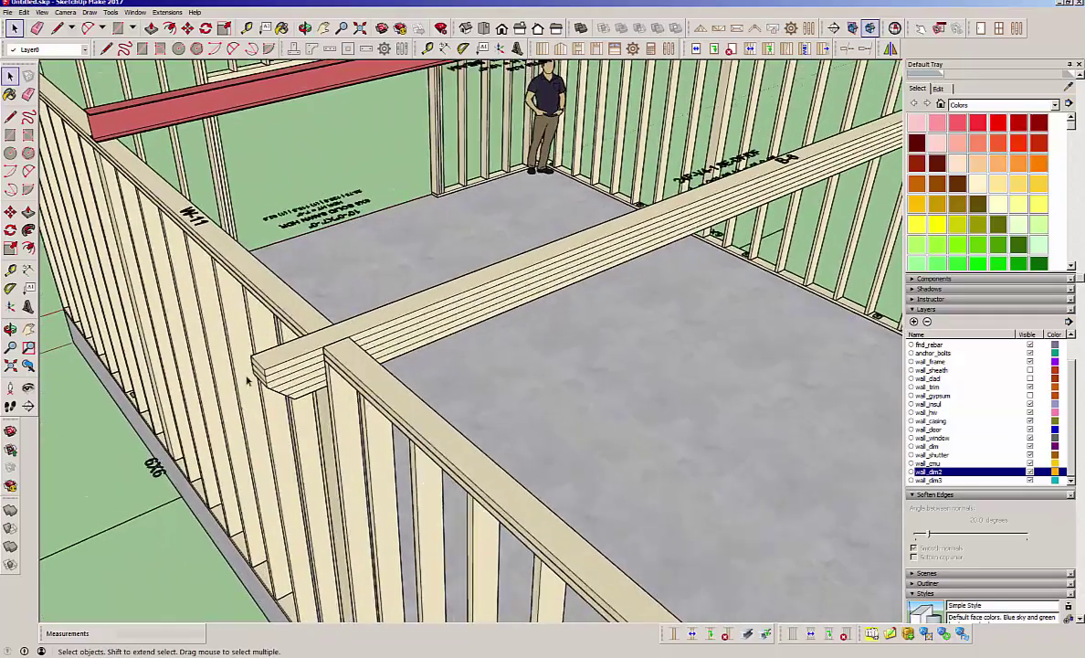
{"action": "mouse_move", "coordinate": [300, 384]}
{"action": "middle_mouse_down"}
{"action": "mouse_move", "coordinate": [339, 211]}
{"action": "mouse_move", "coordinate": [605, 201]}
{"action": "mouse_move", "coordinate": [767, 290]}
{"action": "mouse_move", "coordinate": [309, 390]}
{"action": "middle_mouse_up"}
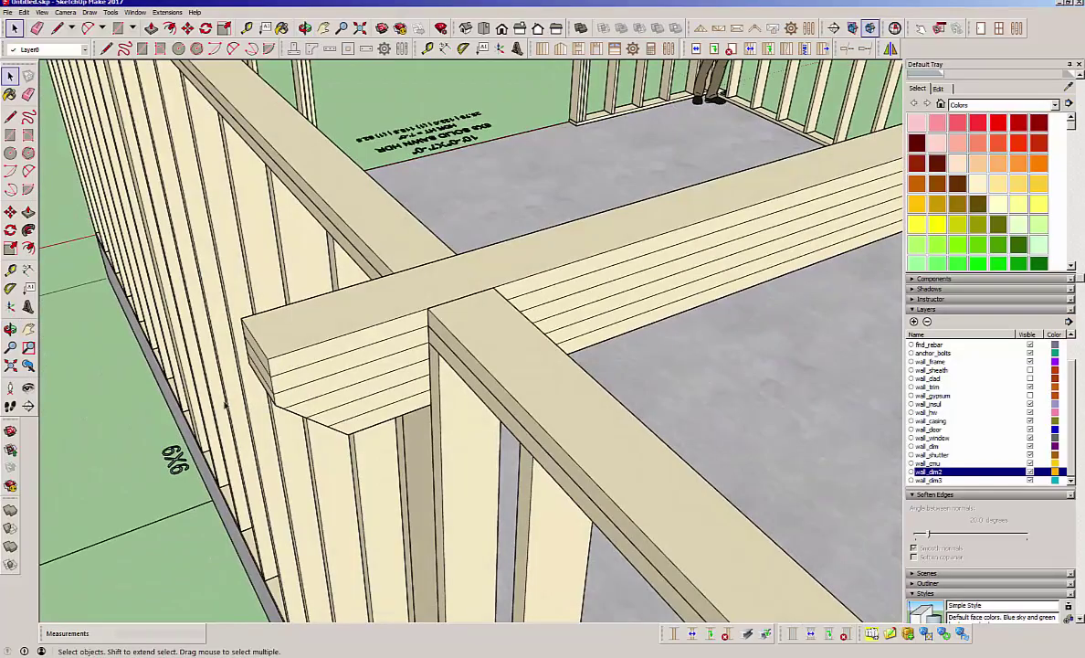
{"action": "scroll", "coordinate": [242, 406], "scroll_direction": "down", "scroll_amount": 9}
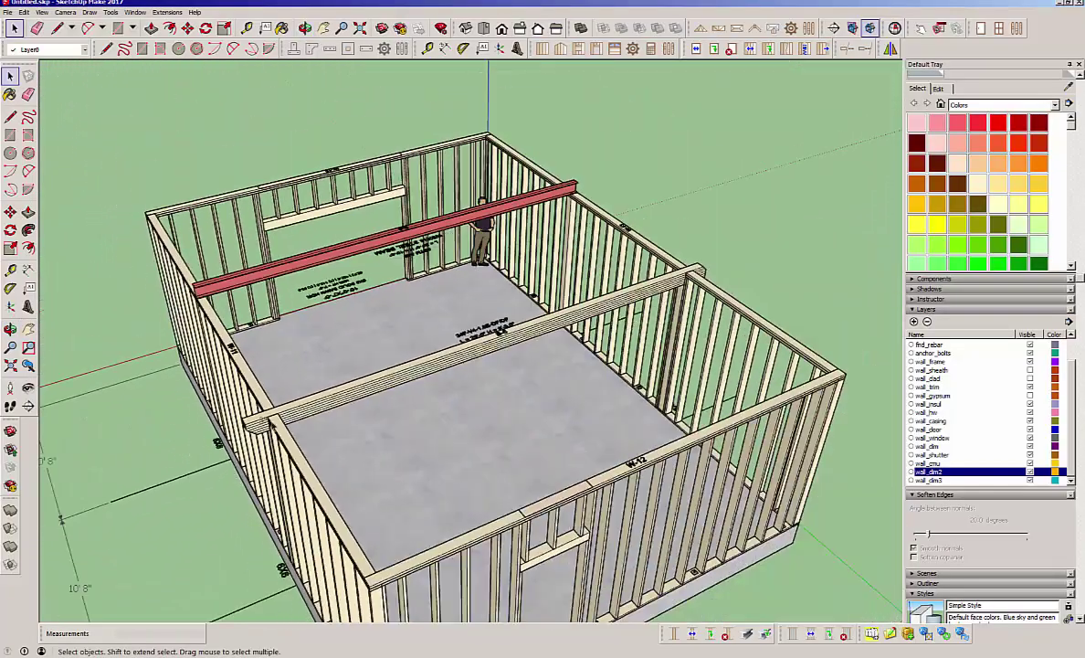
{"action": "middle_click_drag", "start_coordinate": [630, 302], "coordinate": [218, 320]}
{"action": "scroll", "coordinate": [400, 375], "scroll_direction": "up", "scroll_amount": 3}
{"action": "middle_click_drag", "start_coordinate": [397, 372], "coordinate": [347, 301]}
{"action": "scroll", "coordinate": [489, 388], "scroll_direction": "up", "scroll_amount": 6}
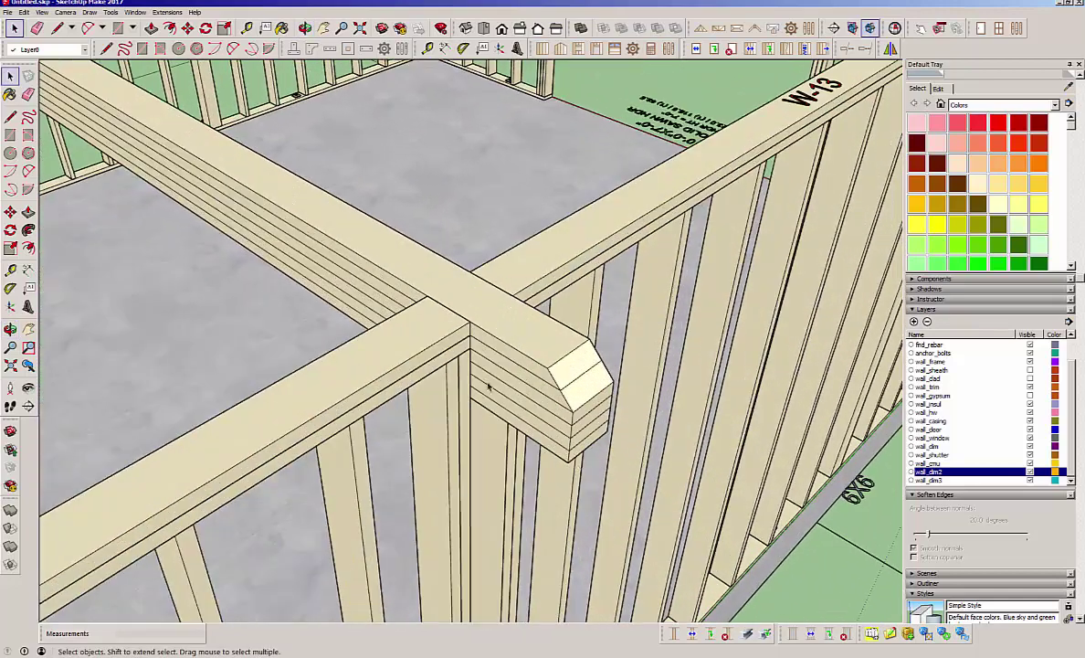
{"action": "scroll", "coordinate": [361, 324], "scroll_direction": "down", "scroll_amount": 3}
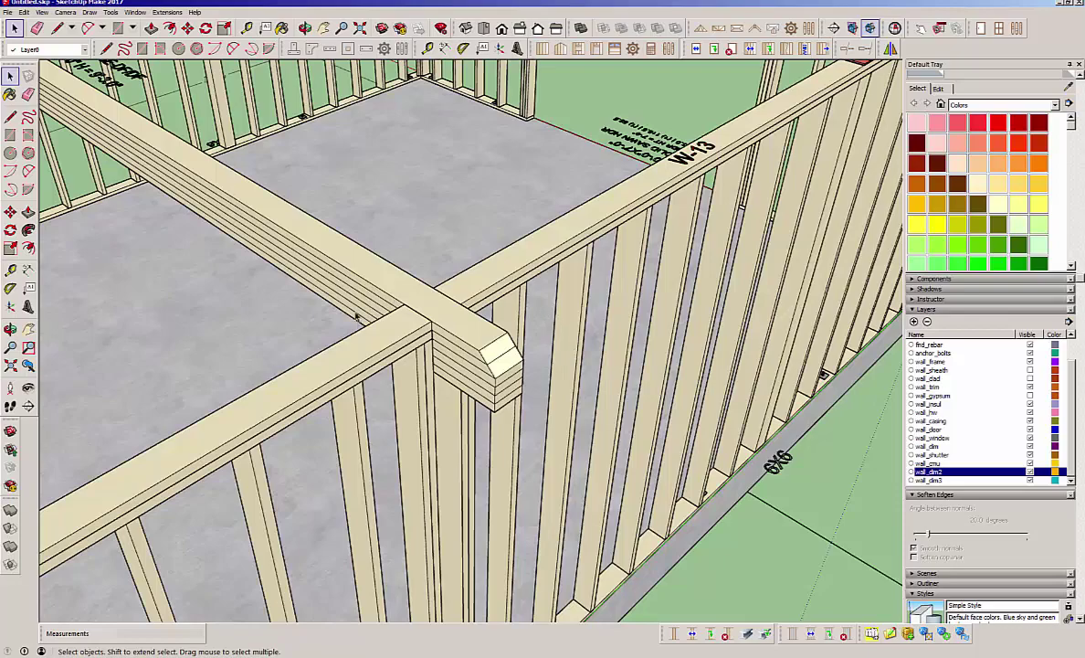
{"action": "middle_click_drag", "start_coordinate": [356, 317], "coordinate": [271, 320]}
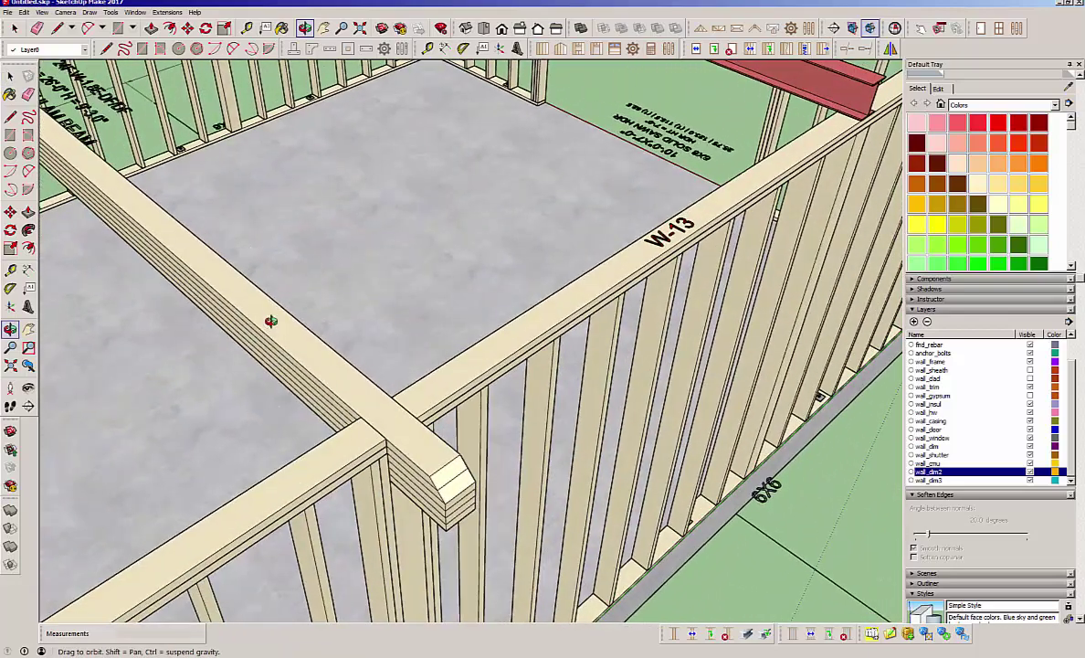
{"action": "middle_click_drag", "start_coordinate": [514, 355], "coordinate": [461, 454]}
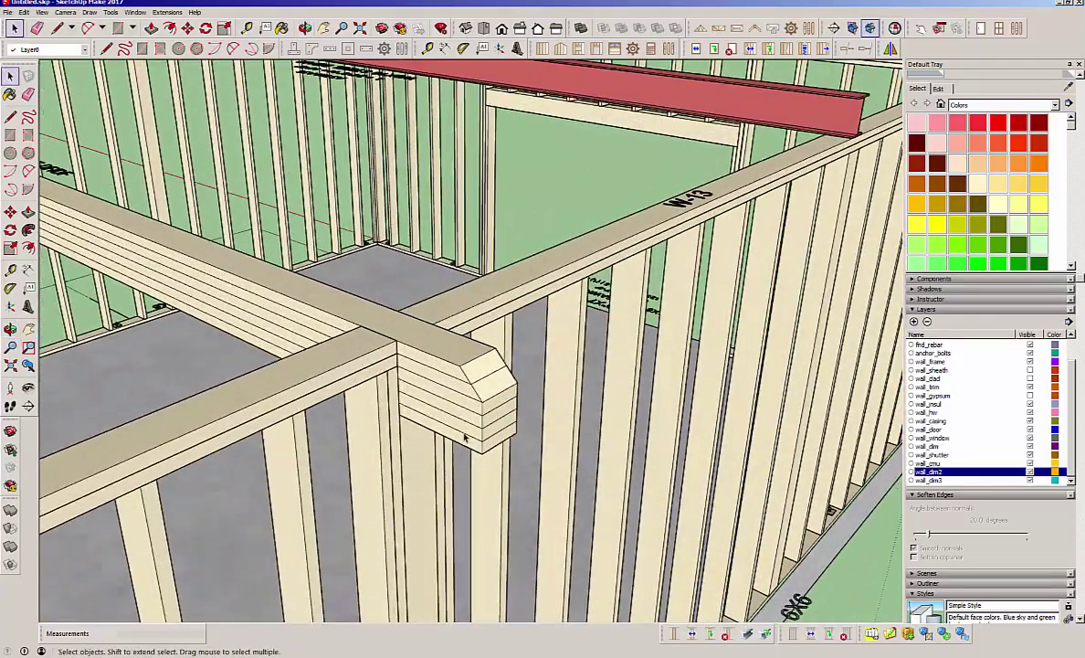
- Reopen the glulam beam's options, set its end cut to NONE and update the beam
{"action": "middle_click_drag", "start_coordinate": [445, 395], "coordinate": [488, 375]}
{"action": "left_click", "coordinate": [448, 389]}
{"action": "right_click", "coordinate": [479, 411]}
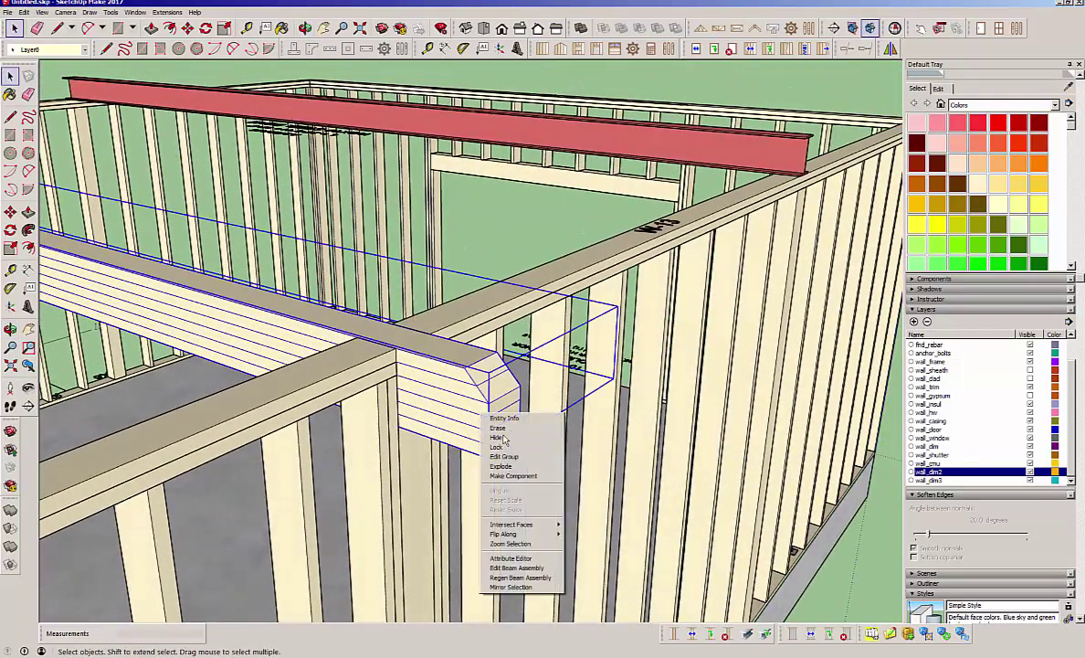
{"action": "left_click", "coordinate": [516, 567]}
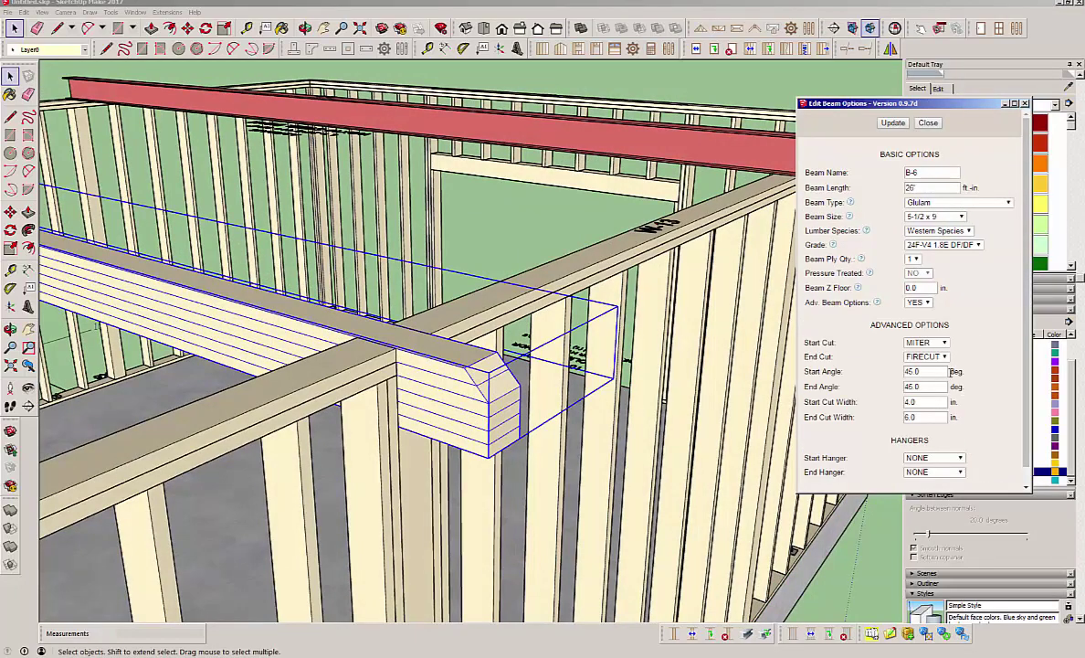
{"action": "left_click", "coordinate": [935, 357]}
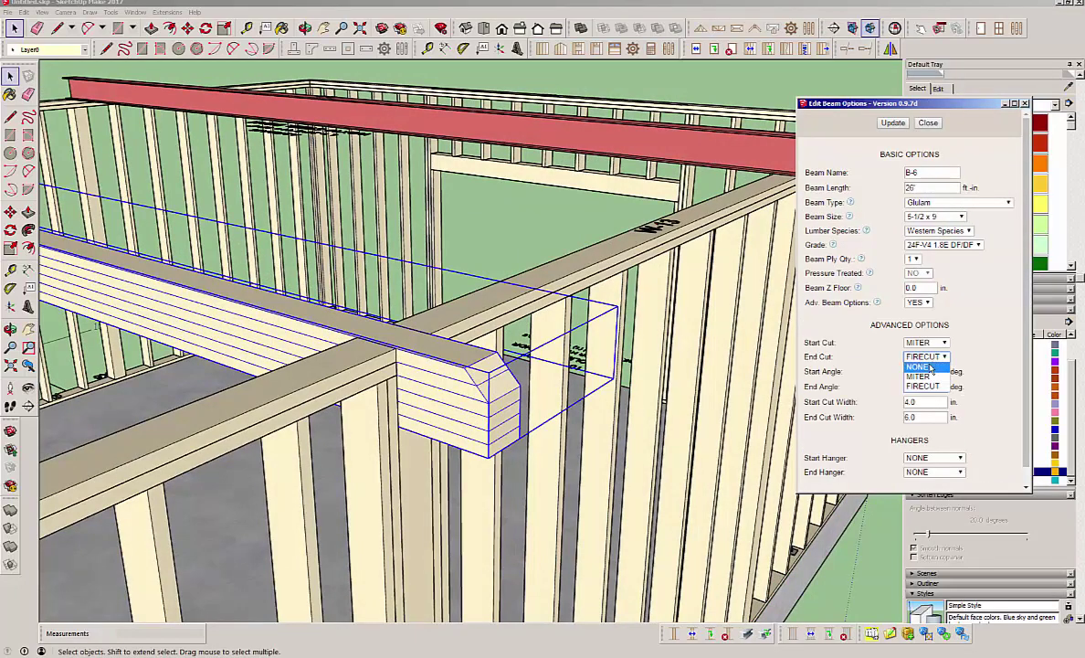
{"action": "left_click", "coordinate": [923, 369]}
{"action": "left_click", "coordinate": [895, 124]}
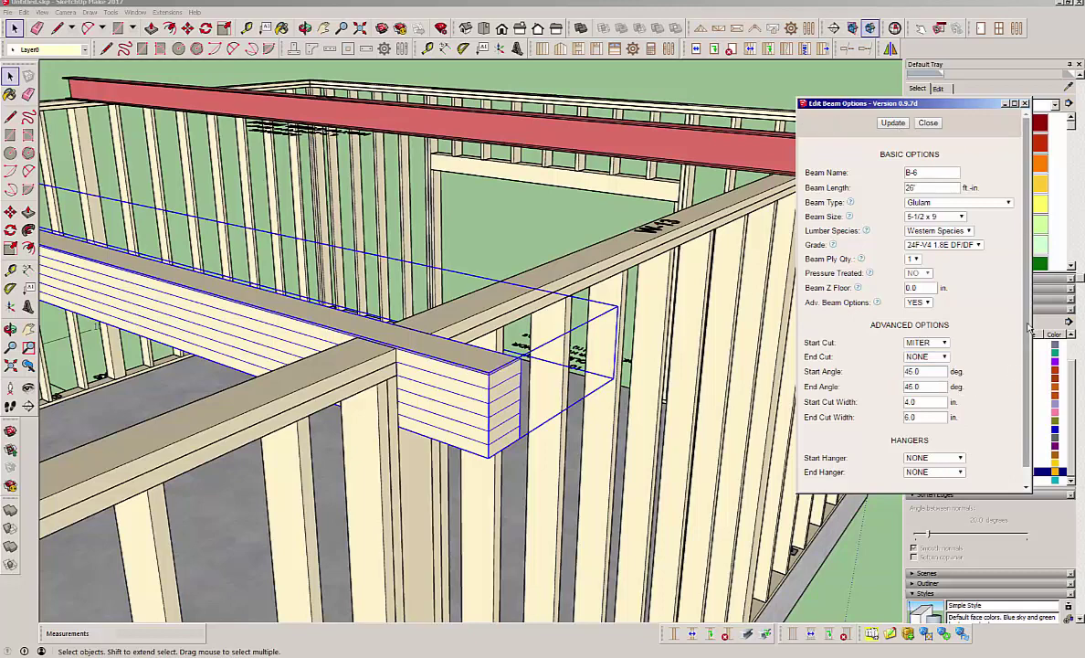
- Set the glulam beam's end hanger to HU612 and update the beam
{"action": "scroll", "coordinate": [1029, 327], "scroll_direction": "down", "scroll_amount": 1}
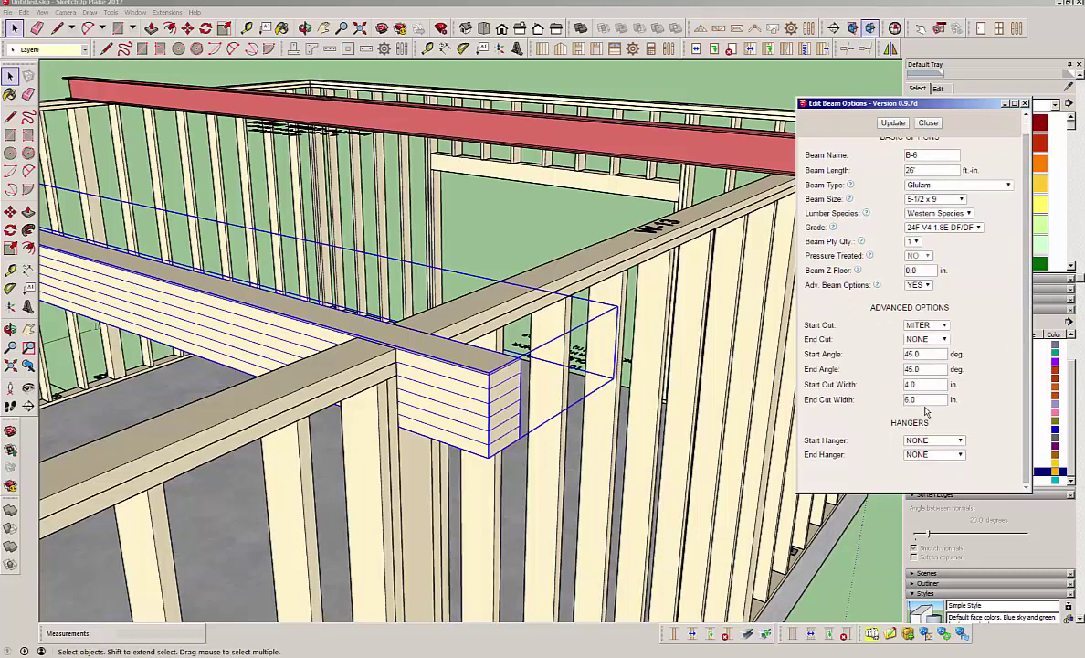
{"action": "left_click", "coordinate": [954, 454]}
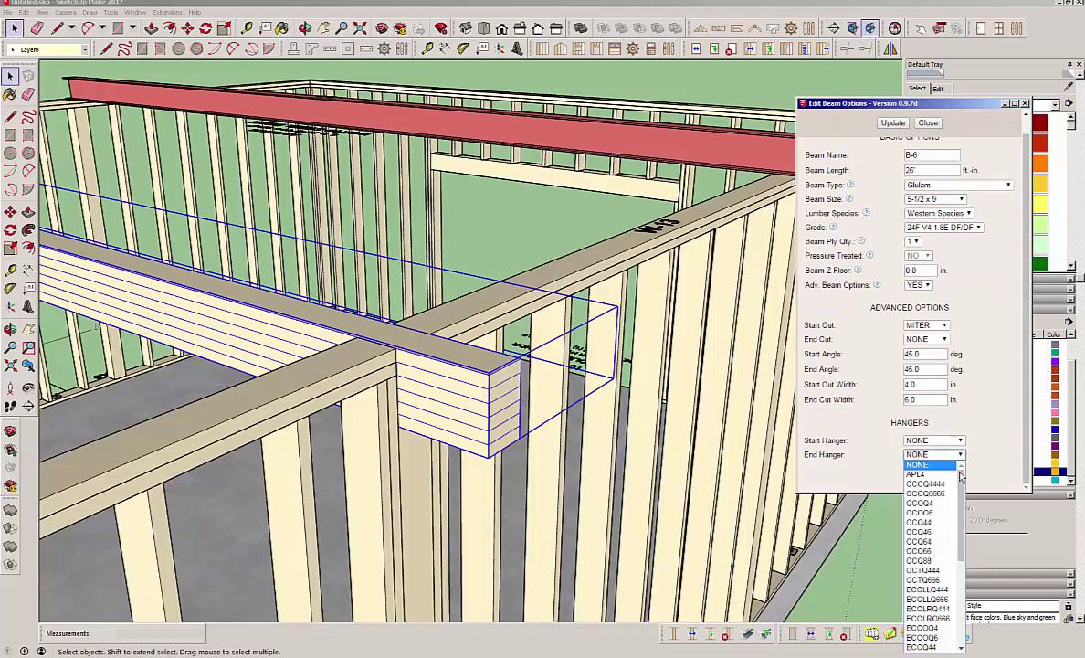
{"action": "left_click_drag", "start_coordinate": [960, 486], "coordinate": [970, 573]}
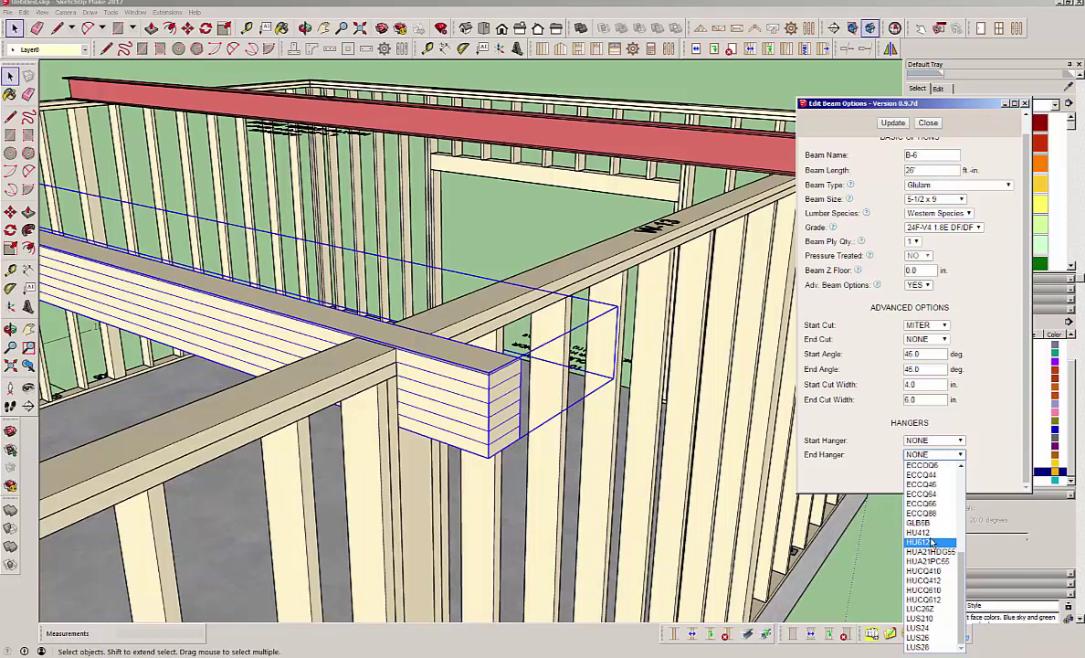
{"action": "left_click", "coordinate": [929, 542]}
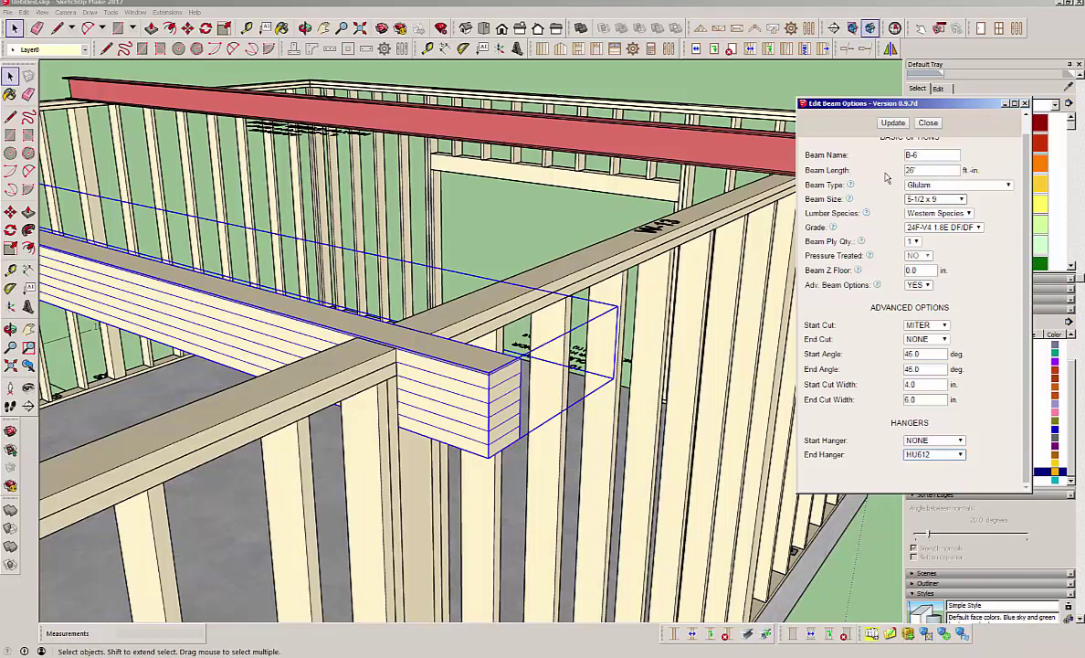
{"action": "left_click", "coordinate": [893, 123]}
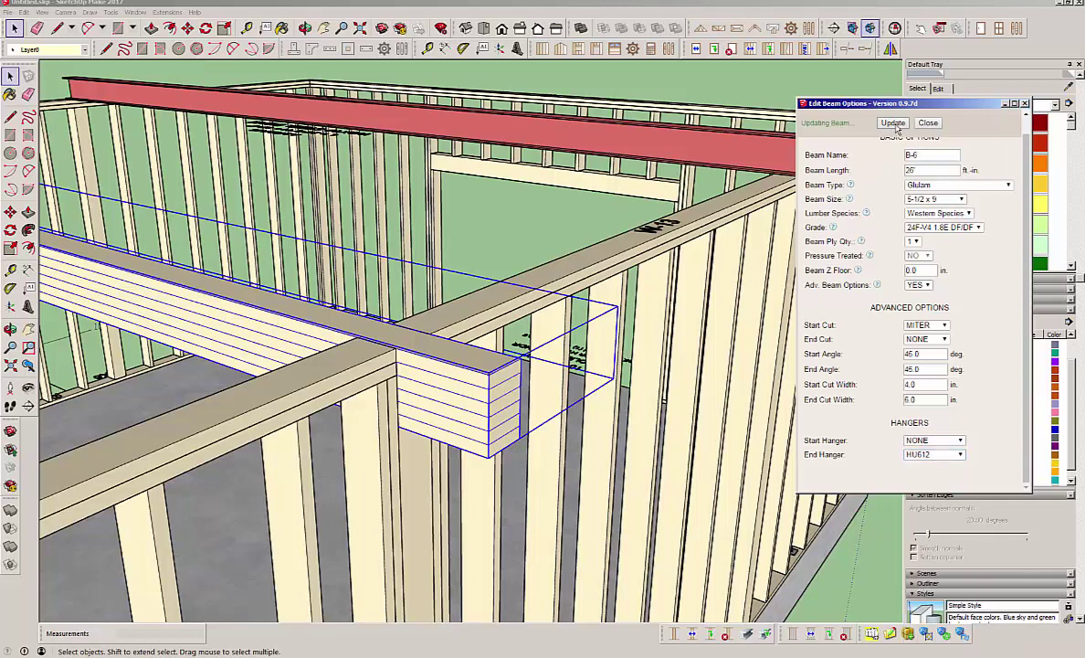
- Inspect the hanger on the beam's overhanging end, change the end hanger to HU412 and update the beam
{"action": "middle_click_drag", "start_coordinate": [459, 428], "coordinate": [726, 450]}
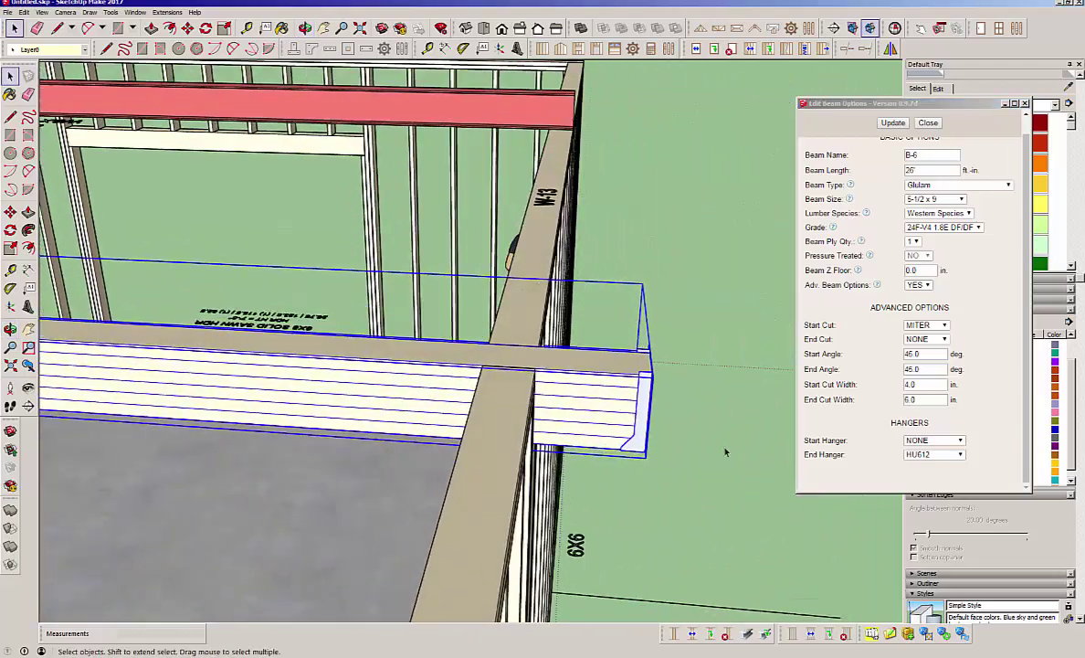
{"action": "left_click", "coordinate": [754, 447]}
{"action": "middle_click_drag", "start_coordinate": [637, 388], "coordinate": [514, 379]}
{"action": "scroll", "coordinate": [650, 366], "scroll_direction": "up", "scroll_amount": 3}
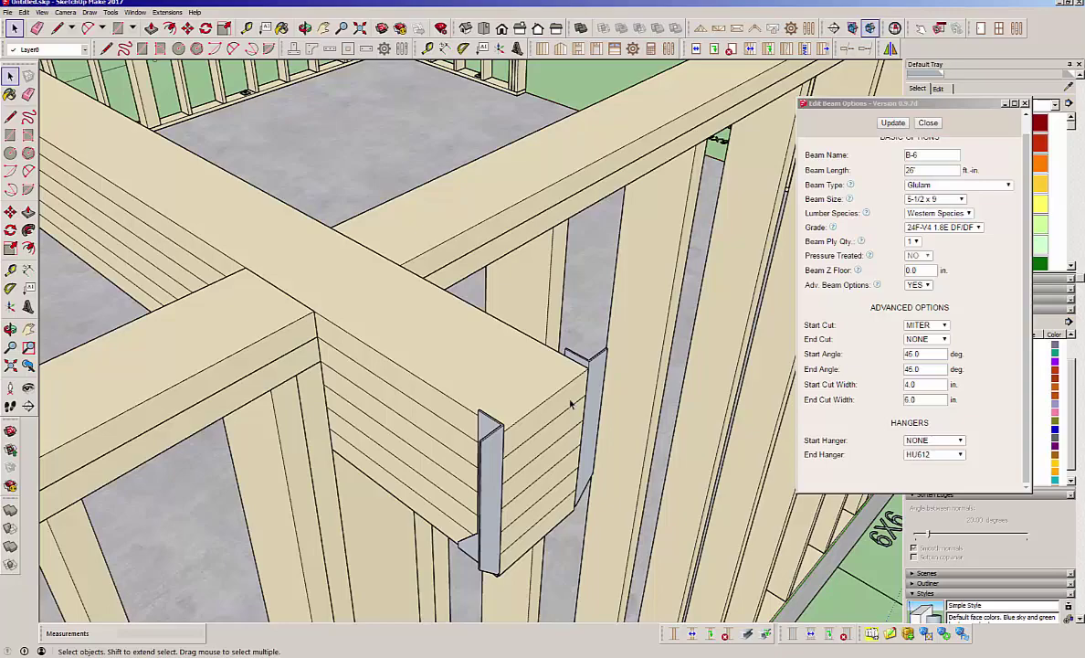
{"action": "middle_click_drag", "start_coordinate": [553, 399], "coordinate": [516, 383]}
{"action": "left_click", "coordinate": [957, 454]}
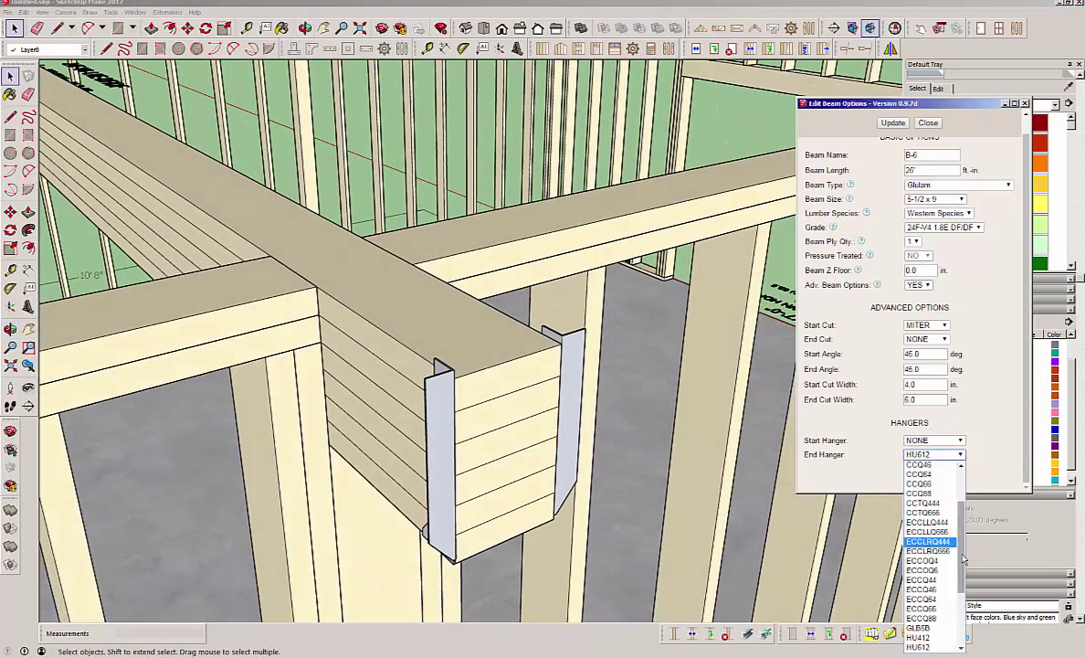
{"action": "scroll", "coordinate": [957, 594], "scroll_direction": "down", "scroll_amount": 4}
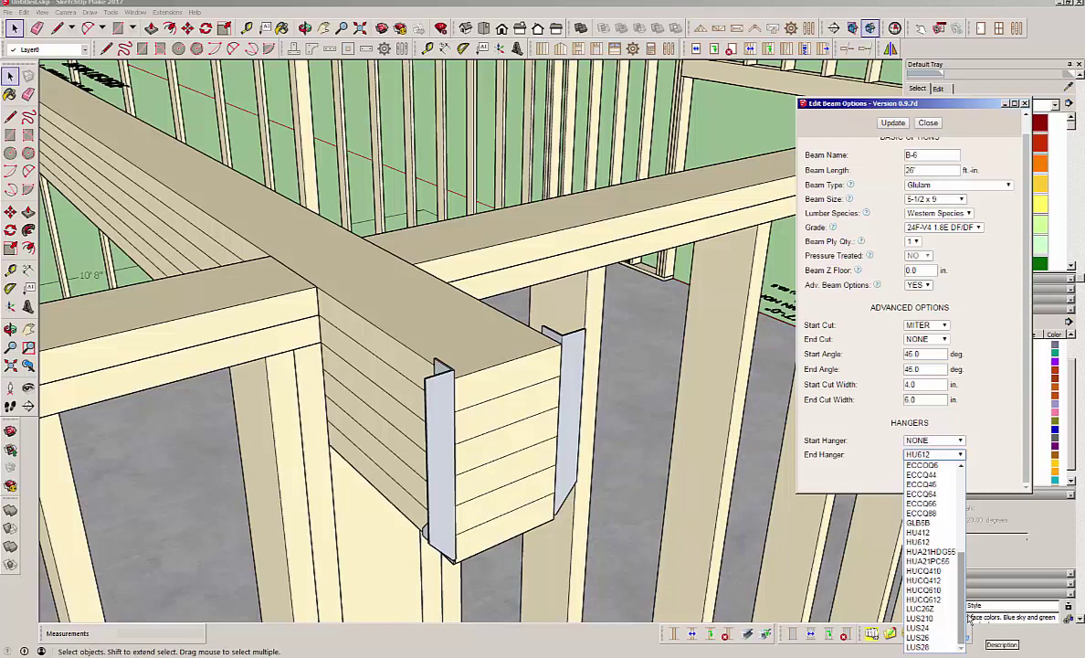
{"action": "left_click_drag", "start_coordinate": [964, 617], "coordinate": [959, 582]}
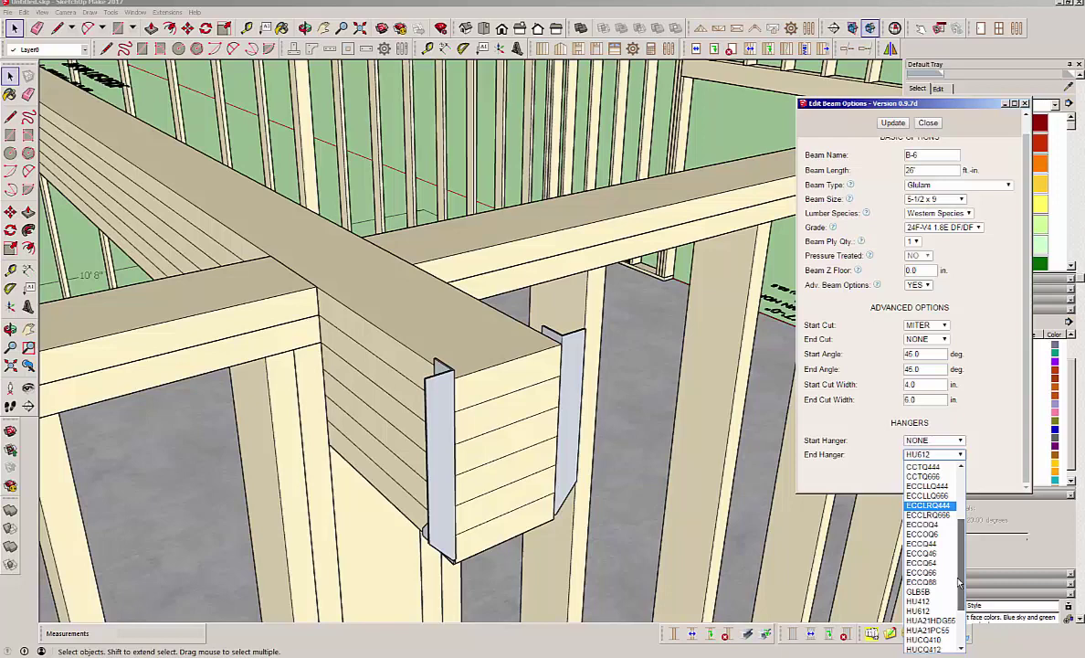
{"action": "left_click", "coordinate": [918, 601]}
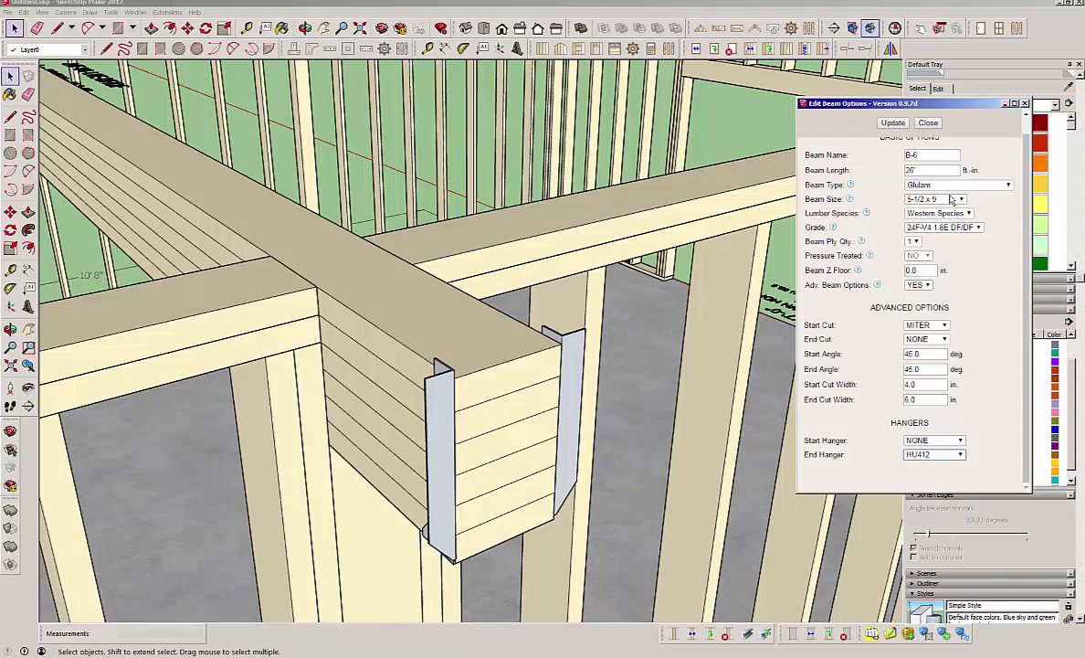
{"action": "left_click", "coordinate": [891, 124]}
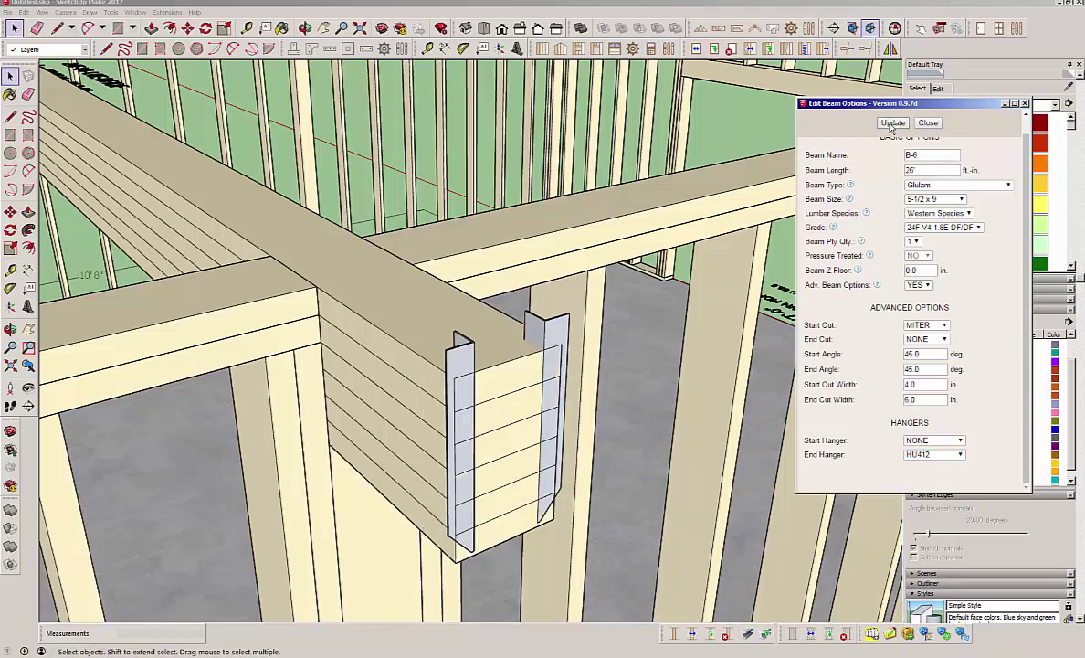
- Change the glulam beam's end hanger to CCQ66, update the beam and inspect the bracket at its overhanging end
{"action": "left_click", "coordinate": [959, 454]}
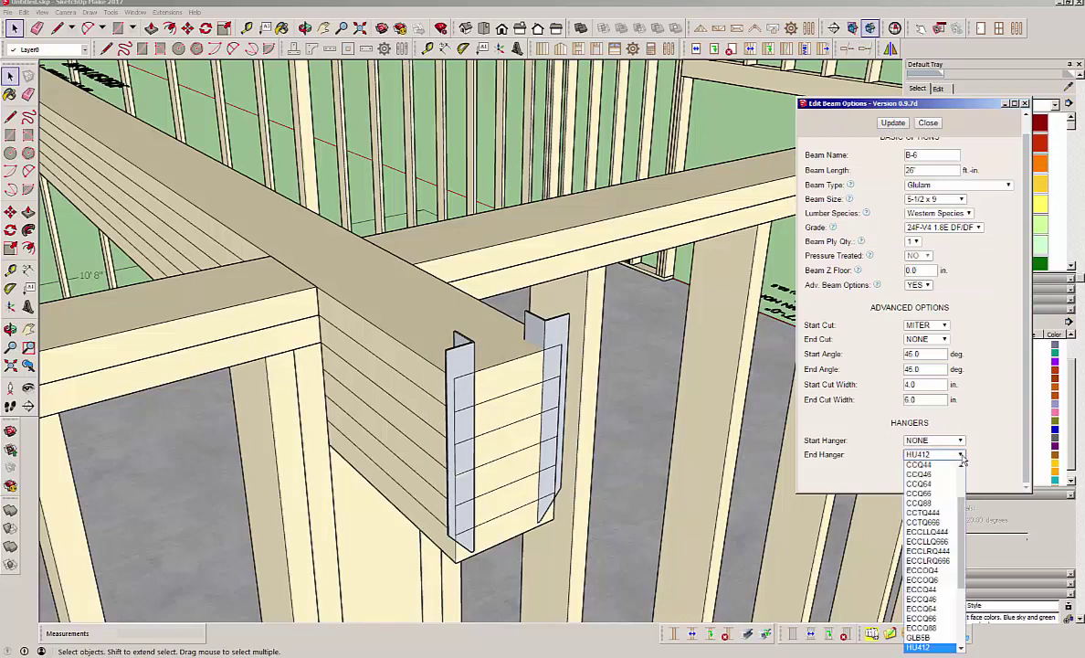
{"action": "left_click", "coordinate": [919, 494]}
{"action": "left_click", "coordinate": [893, 123]}
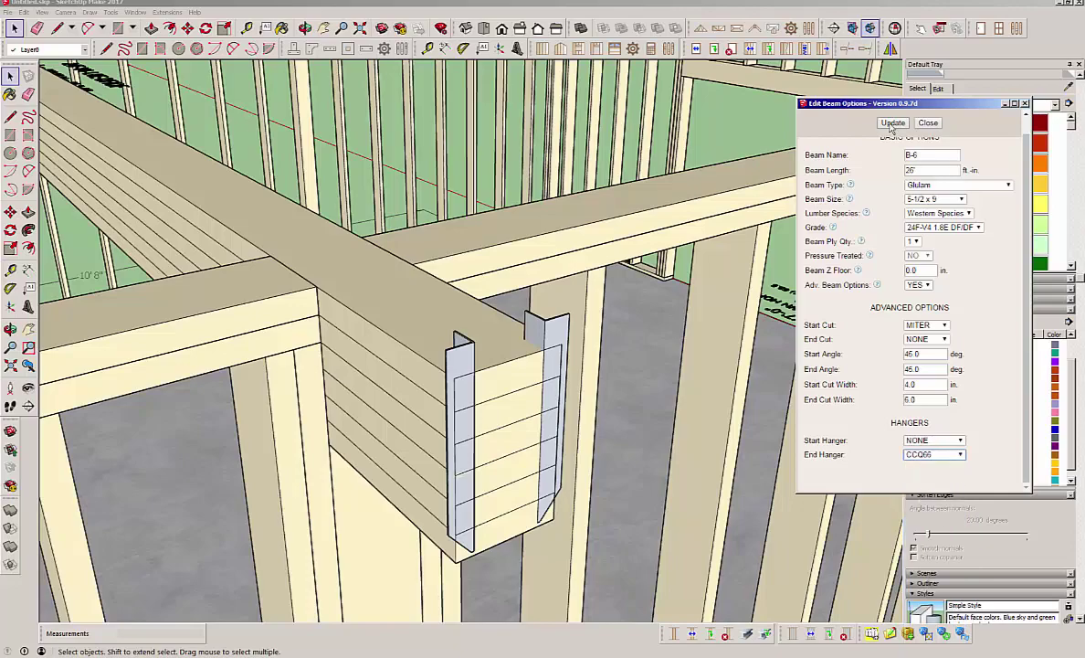
{"action": "middle_click_drag", "start_coordinate": [414, 429], "coordinate": [516, 415]}
{"action": "scroll", "coordinate": [446, 333], "scroll_direction": "down", "scroll_amount": 1}
{"action": "scroll", "coordinate": [445, 333], "scroll_direction": "down", "scroll_amount": 1}
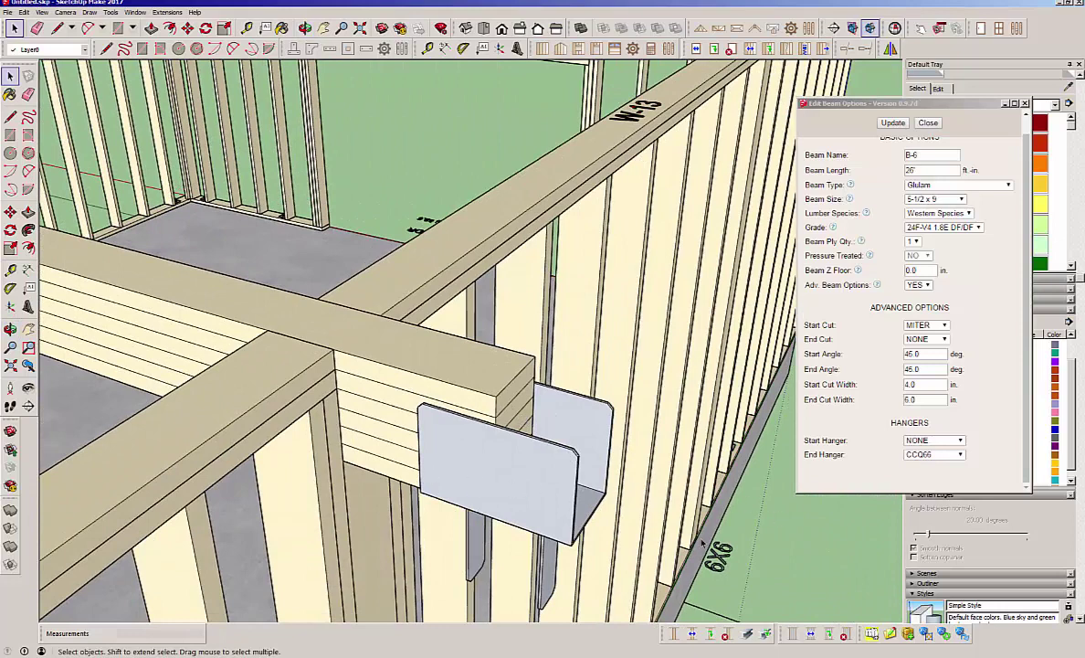
- Switch the glulam beam's end hanger to CCCQ6666, update the beam and view the connector from outside wall W-13
{"action": "left_click", "coordinate": [932, 454]}
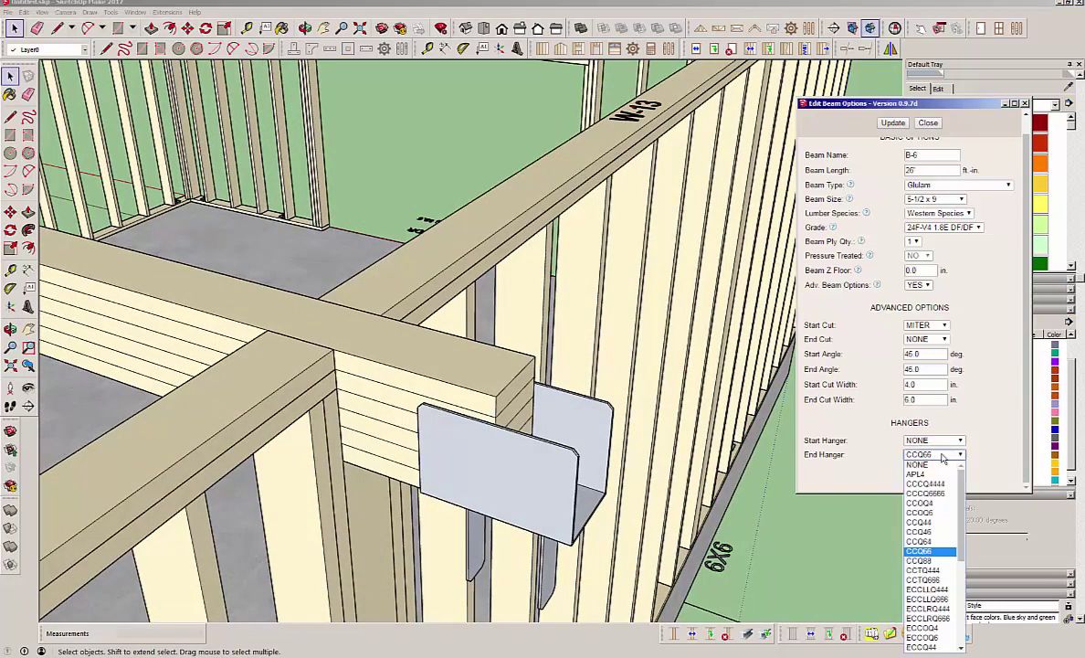
{"action": "left_click", "coordinate": [950, 493]}
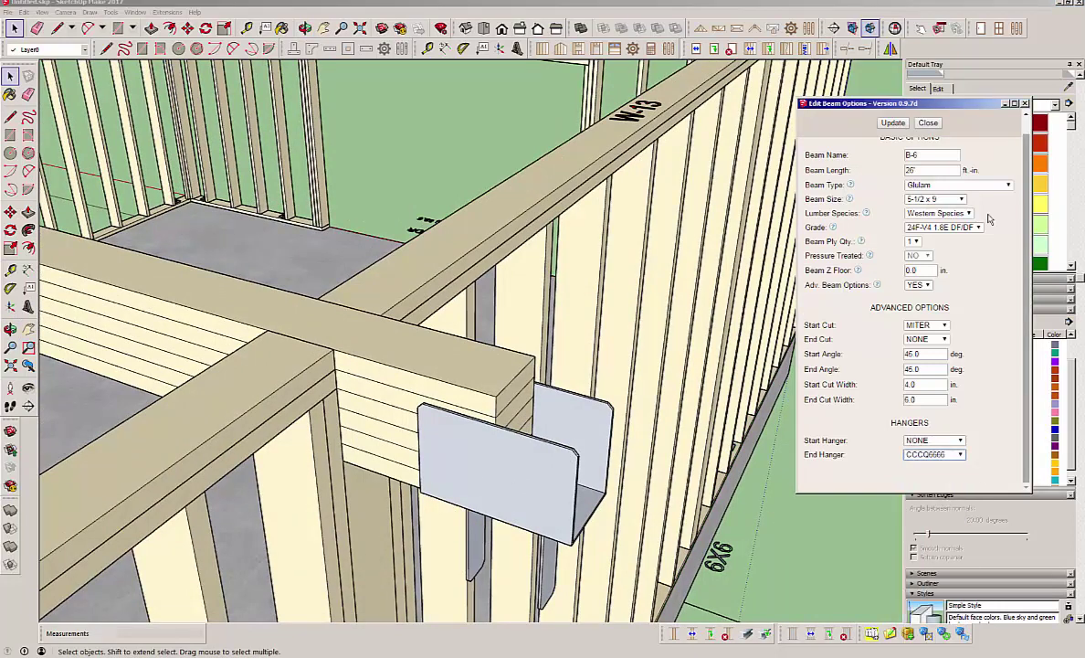
{"action": "left_click", "coordinate": [891, 123]}
{"action": "middle_click", "coordinate": [458, 451]}
{"action": "middle_click_drag", "start_coordinate": [458, 451], "coordinate": [694, 402]}
- Set the glulam beam's end hanger to NONE, update the beam and close its options
{"action": "left_click", "coordinate": [959, 454]}
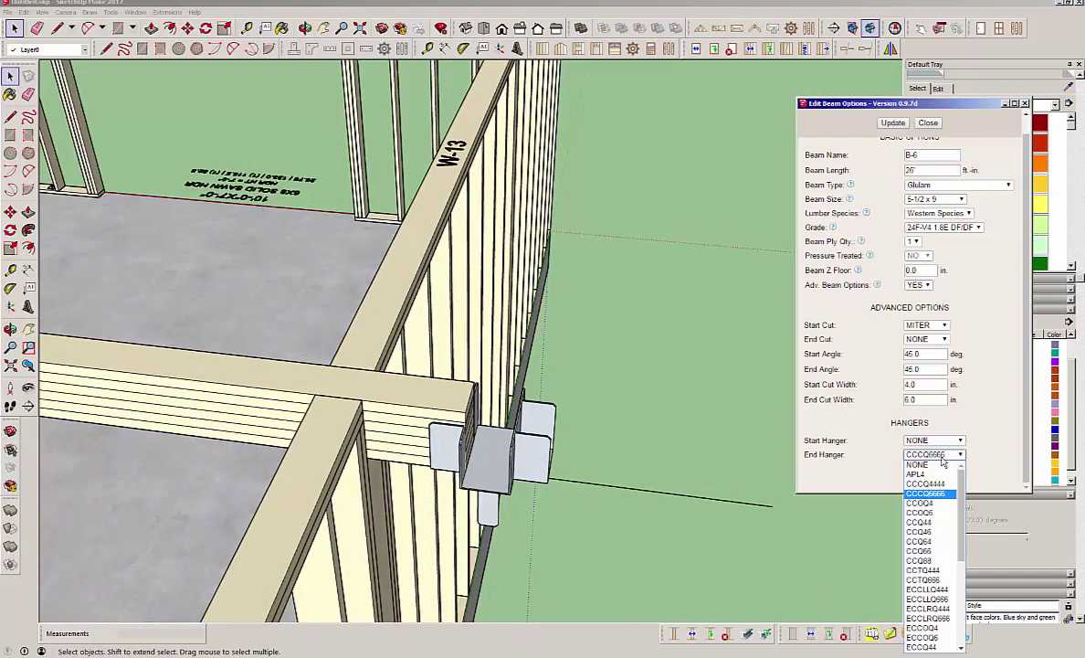
{"action": "left_click", "coordinate": [920, 468]}
{"action": "left_click", "coordinate": [893, 123]}
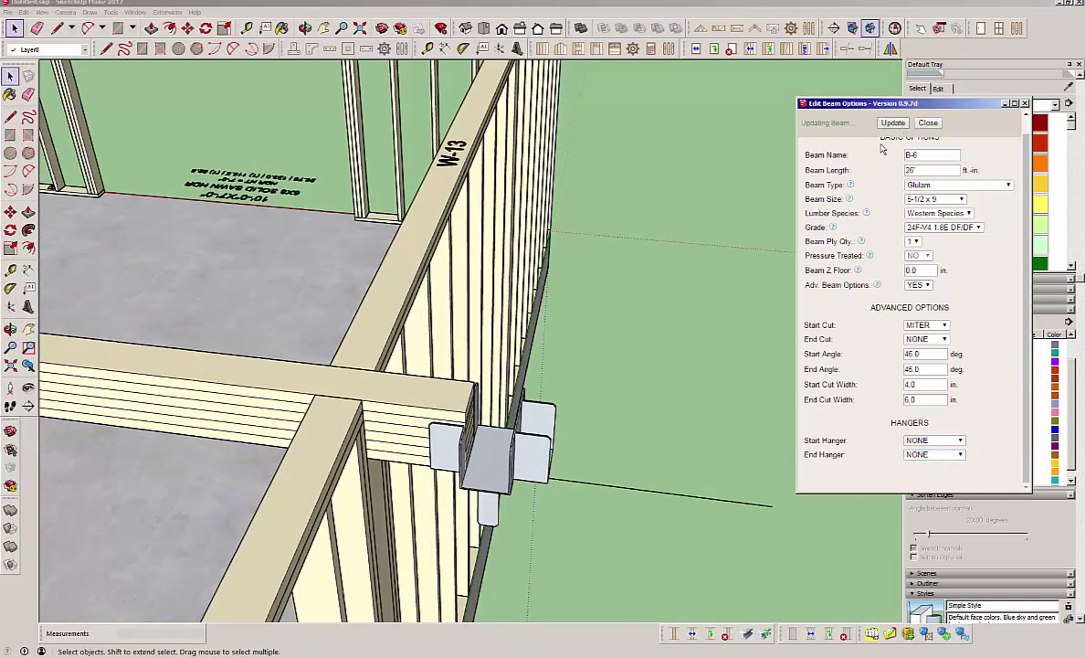
{"action": "left_click", "coordinate": [928, 123]}
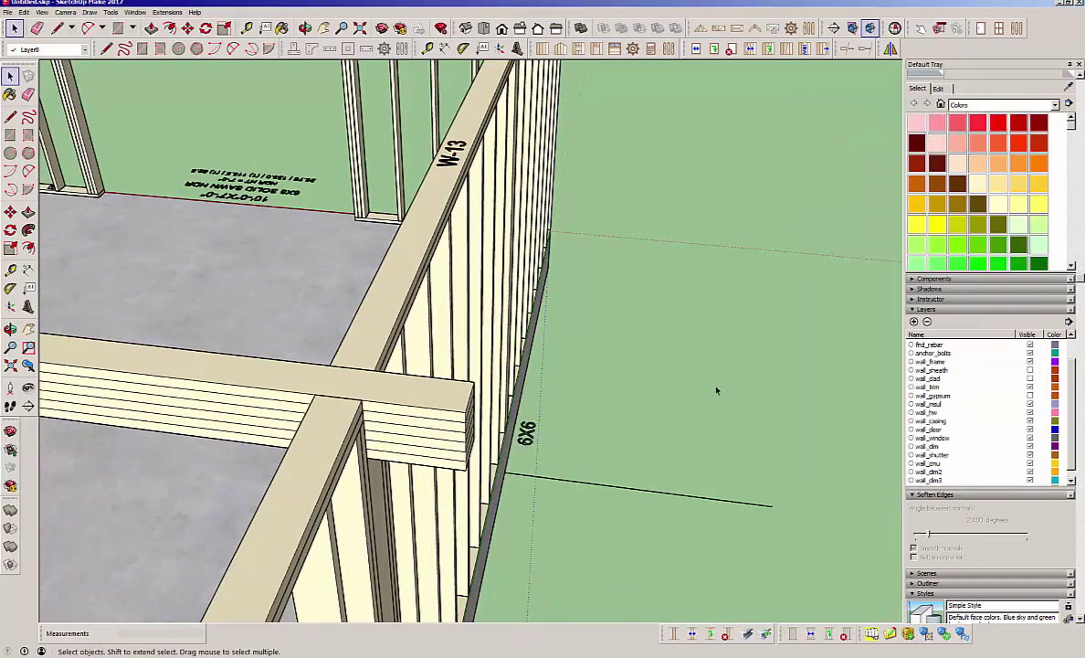
- Edit the red steel beam B-5, change its beam type to Structural Composite Lumber and update it
{"action": "scroll", "coordinate": [785, 482], "scroll_direction": "down", "scroll_amount": 6}
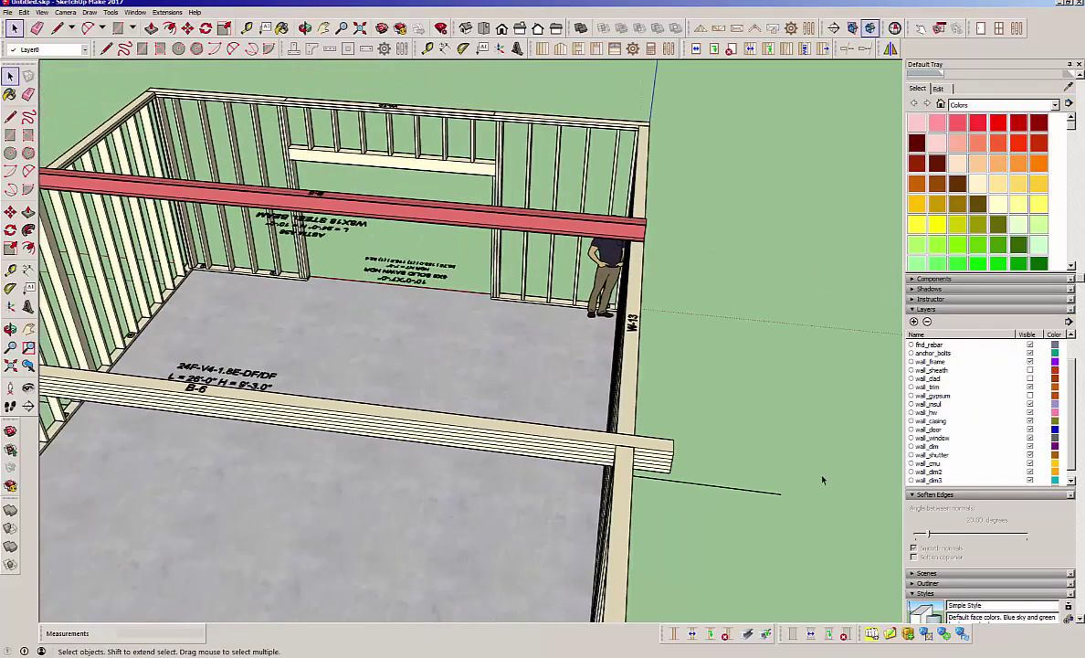
{"action": "middle_click_drag", "start_coordinate": [822, 480], "coordinate": [329, 320]}
{"action": "scroll", "coordinate": [329, 320], "scroll_direction": "up", "scroll_amount": 5}
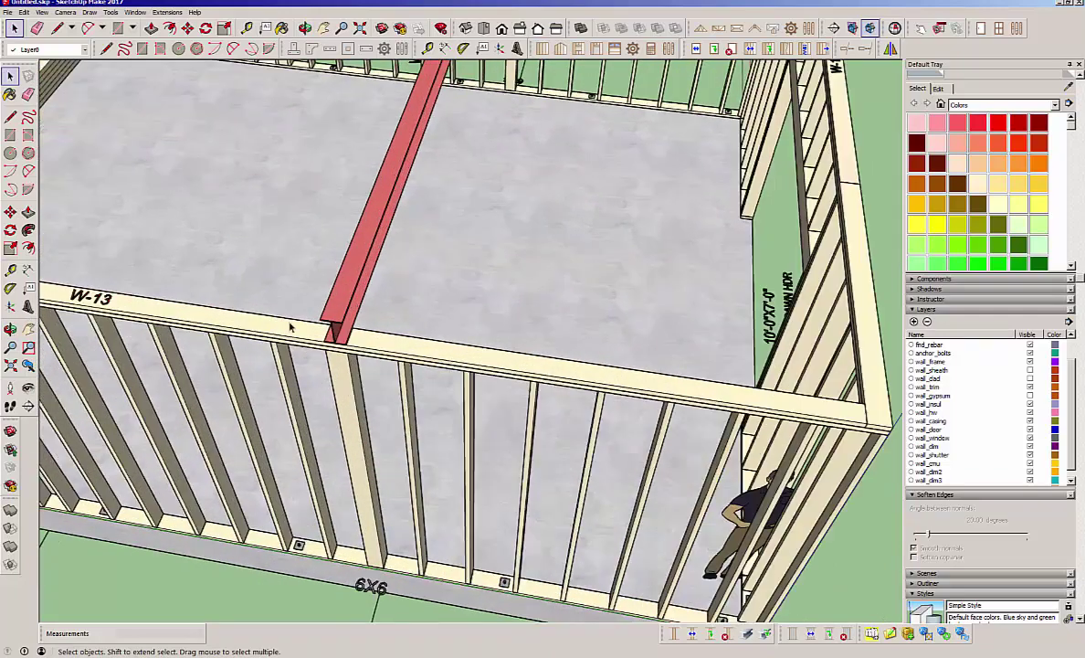
{"action": "right_click", "coordinate": [375, 288]}
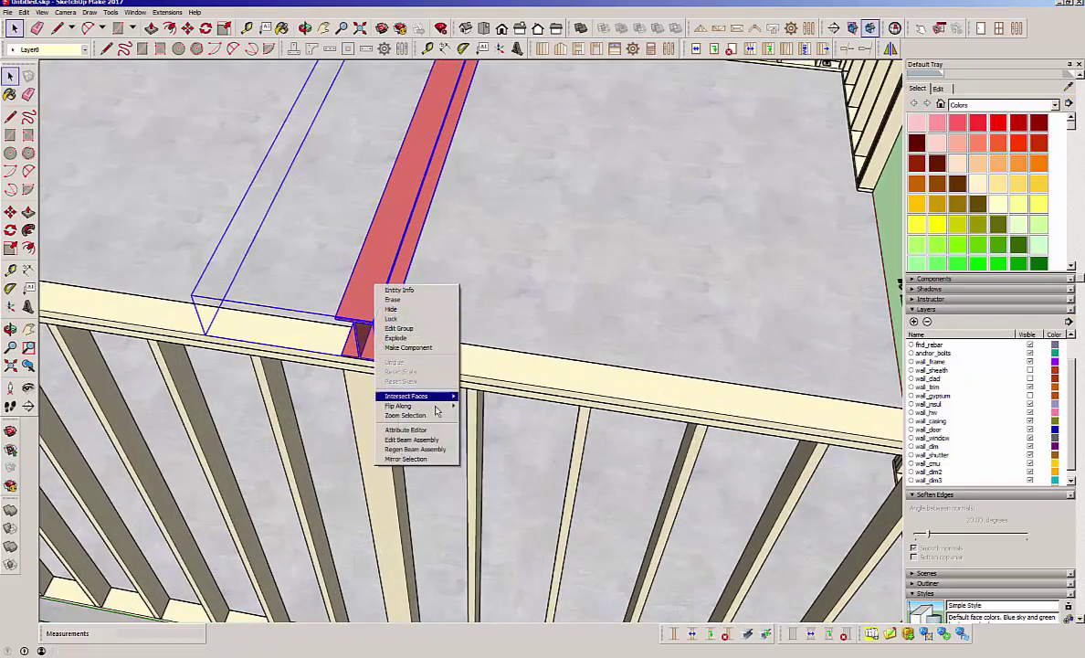
{"action": "left_click", "coordinate": [415, 440]}
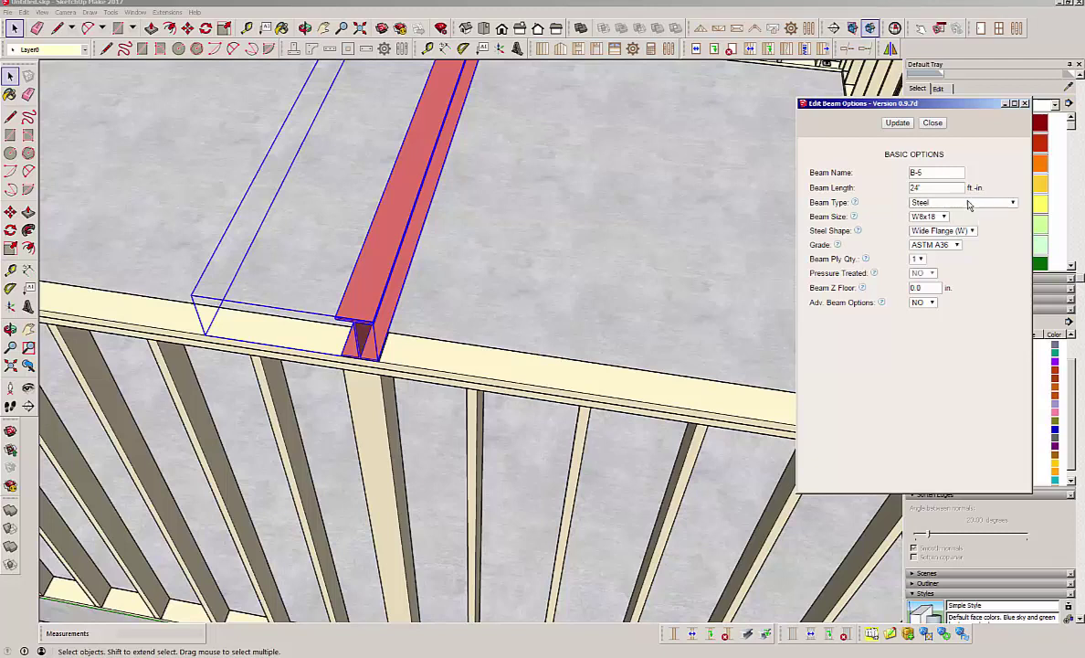
{"action": "left_click", "coordinate": [968, 202]}
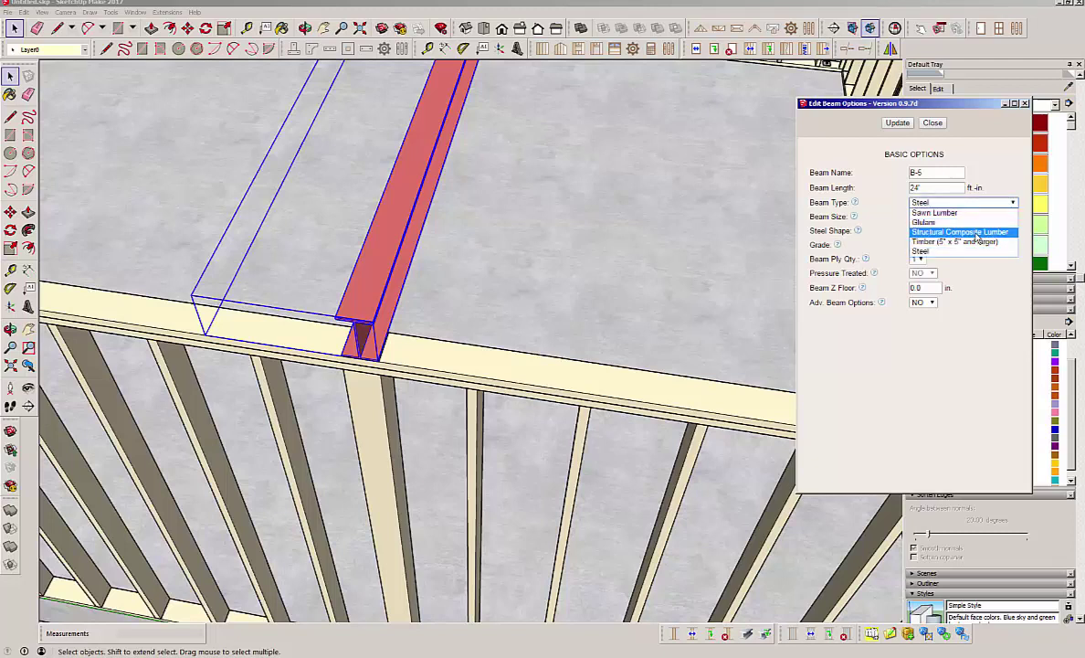
{"action": "left_click", "coordinate": [969, 232]}
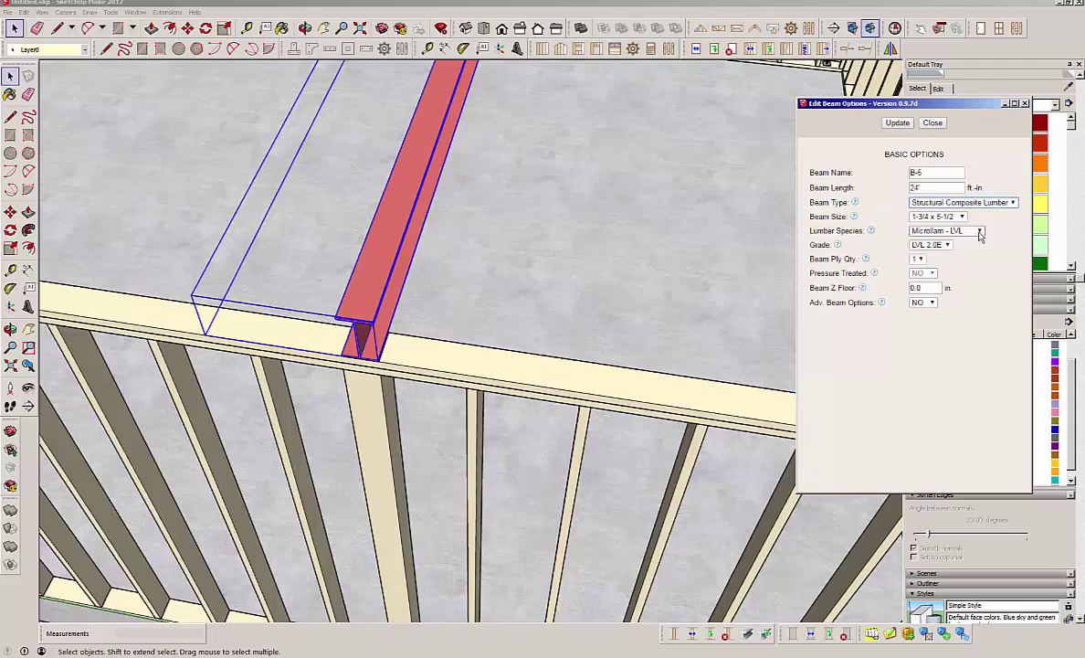
{"action": "left_click", "coordinate": [896, 124]}
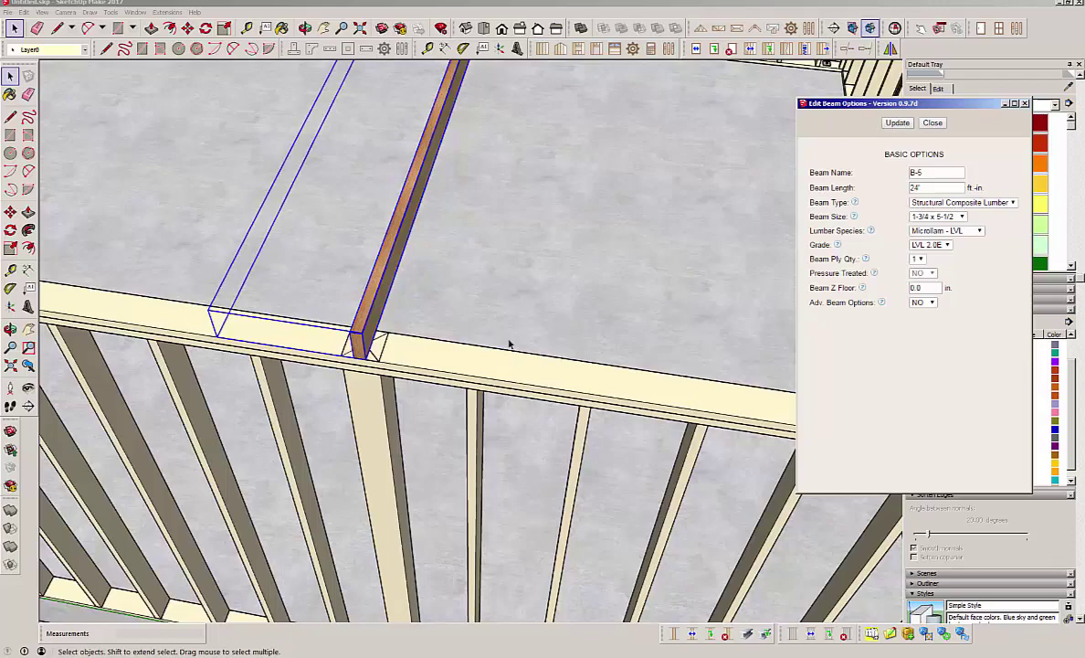
- Set LVL beam B-5 to size 1-3/4 x 9-1/4 with a ply quantity of 3 and update it
{"action": "middle_click_drag", "start_coordinate": [509, 339], "coordinate": [352, 374]}
{"action": "scroll", "coordinate": [352, 374], "scroll_direction": "down", "scroll_amount": 5}
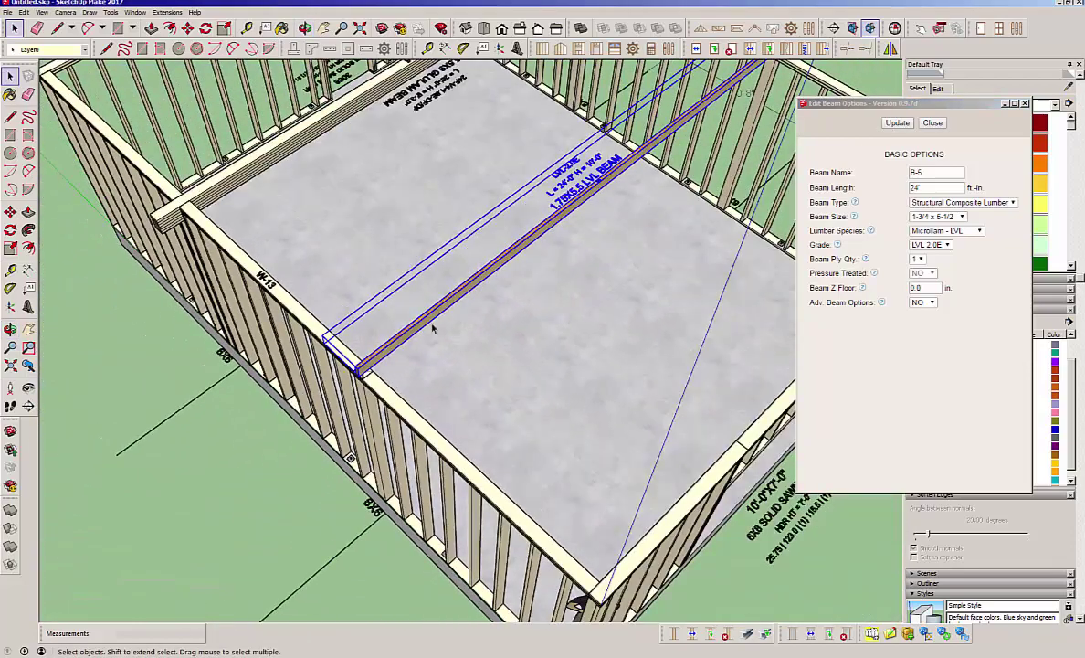
{"action": "scroll", "coordinate": [603, 146], "scroll_direction": "up", "scroll_amount": 6}
{"action": "scroll", "coordinate": [548, 372], "scroll_direction": "up", "scroll_amount": 5}
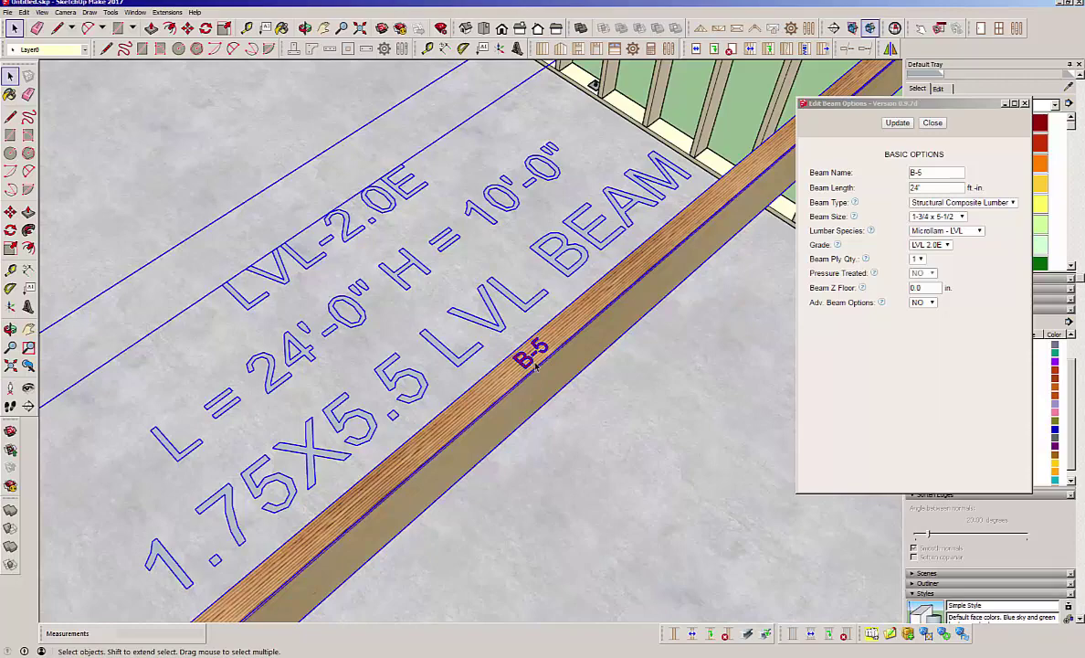
{"action": "middle_click_drag", "start_coordinate": [561, 341], "coordinate": [574, 324]}
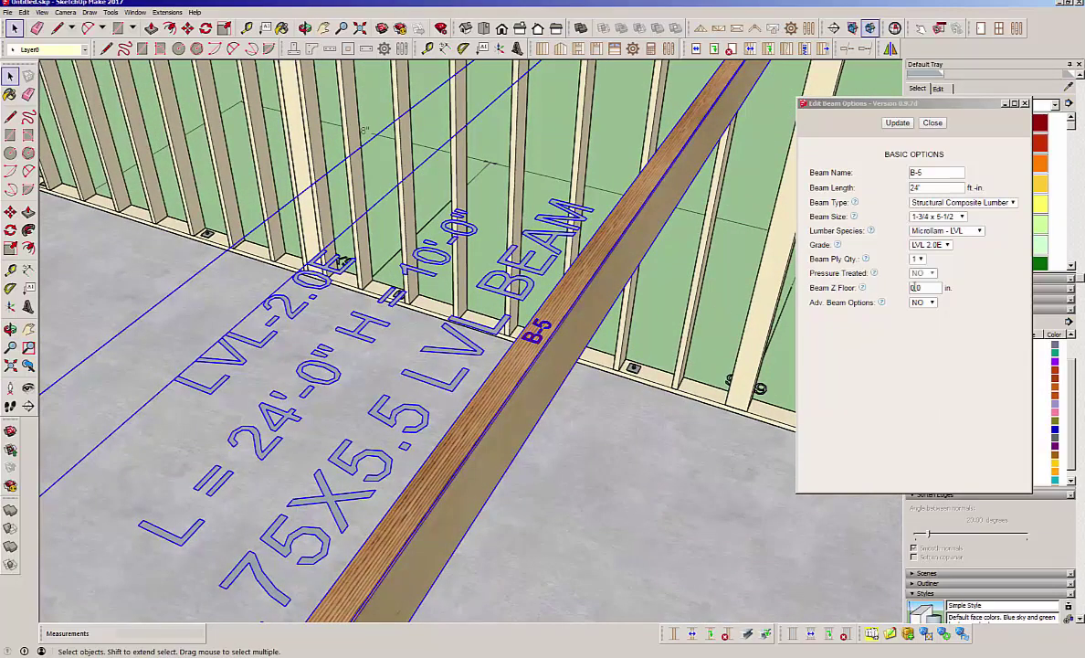
{"action": "left_click", "coordinate": [961, 217]}
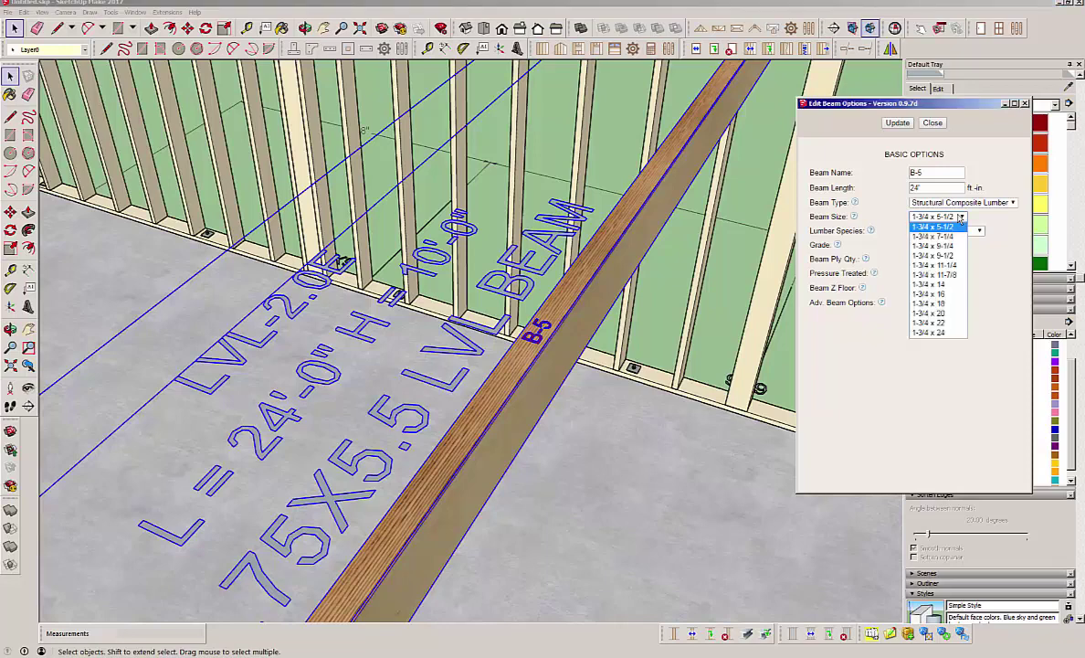
{"action": "left_click", "coordinate": [932, 246]}
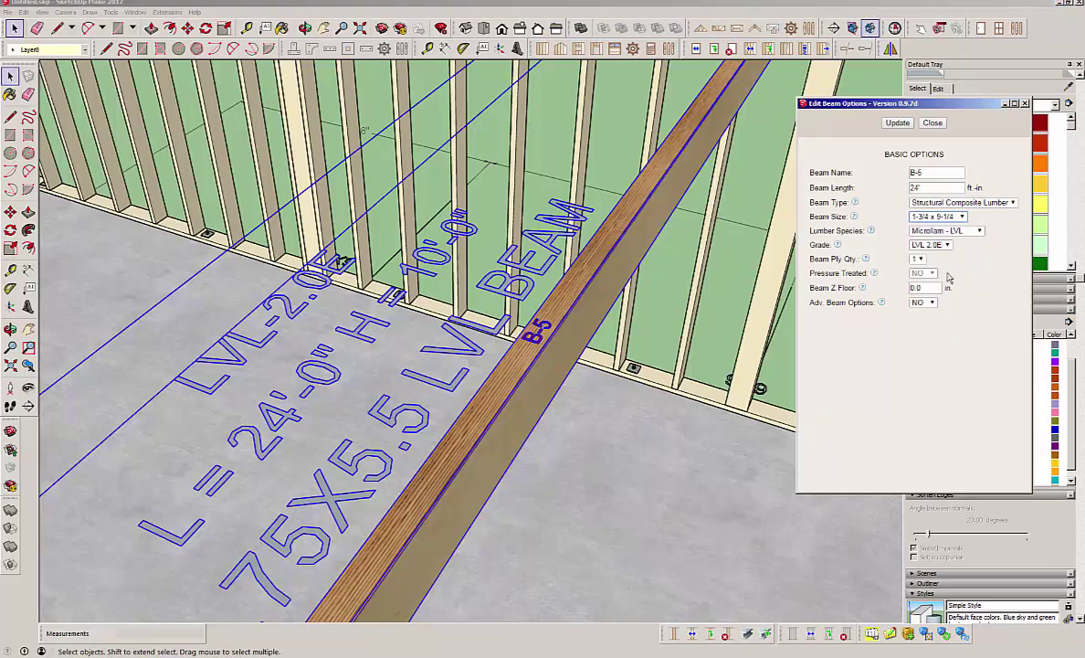
{"action": "left_click", "coordinate": [920, 259]}
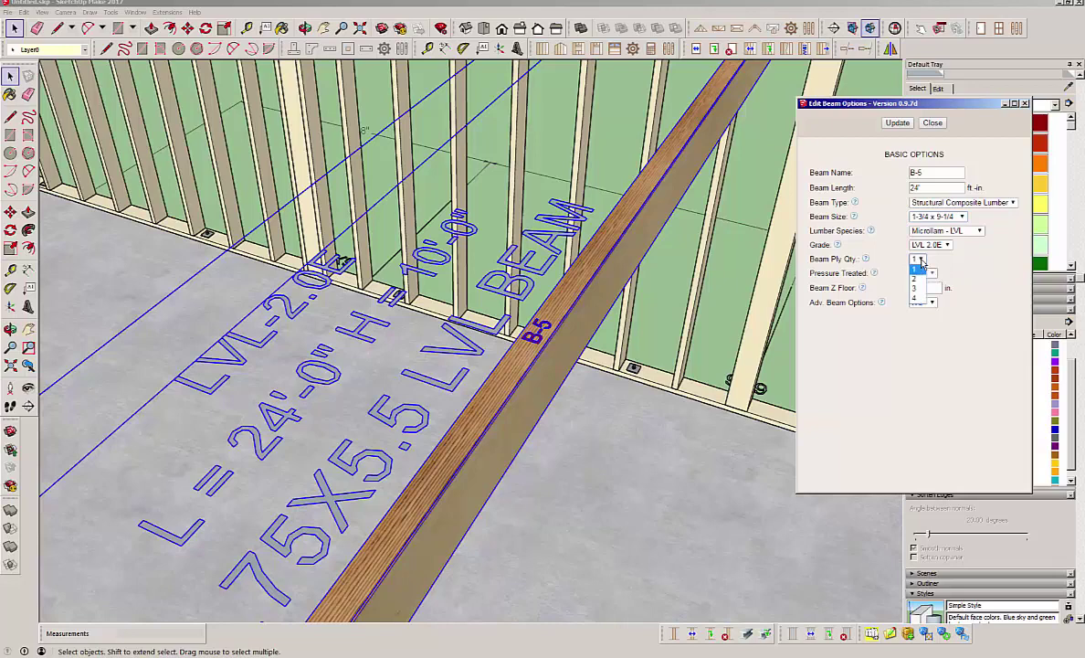
{"action": "left_click", "coordinate": [916, 285]}
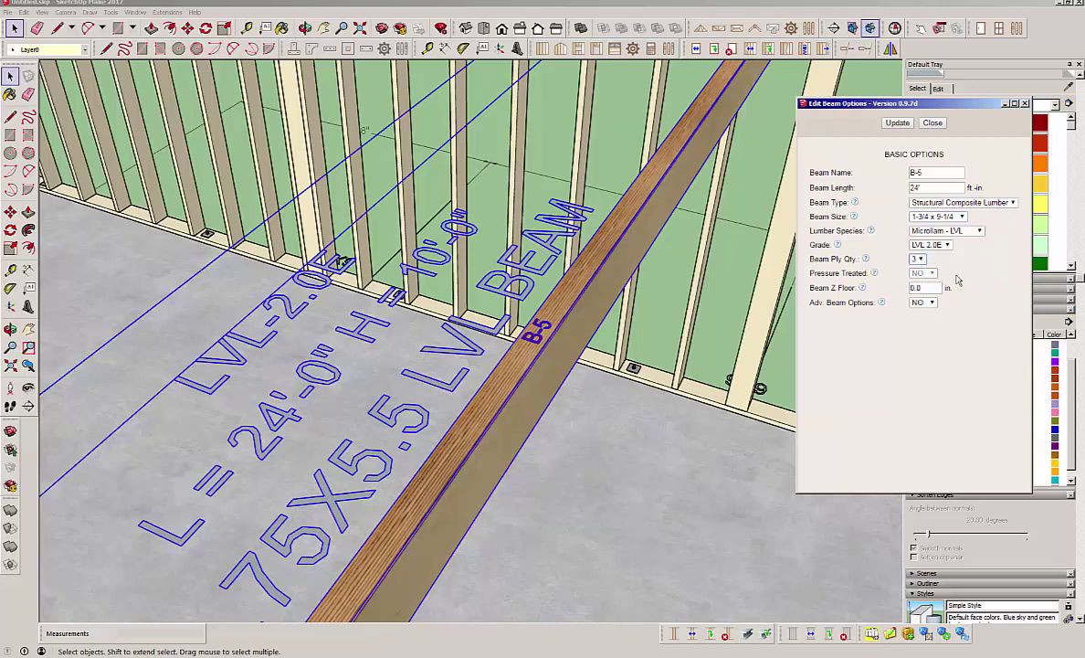
{"action": "left_click", "coordinate": [898, 124]}
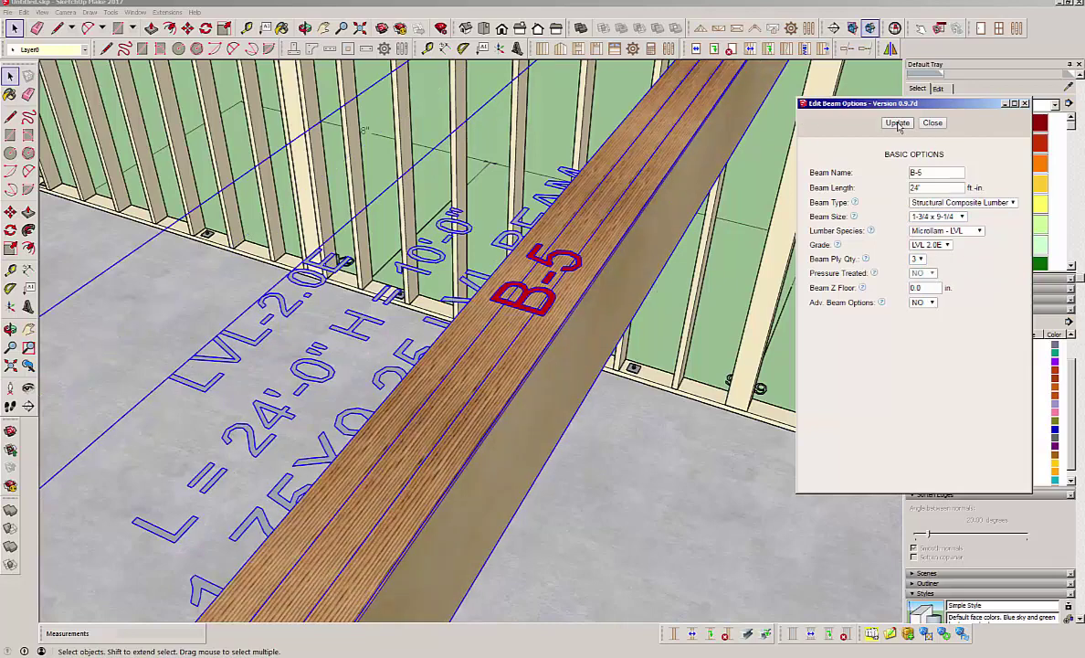
- Examine the LVL beam's label and plies, close its options and view its end on wall W-13
{"action": "scroll", "coordinate": [493, 301], "scroll_direction": "up", "scroll_amount": 5}
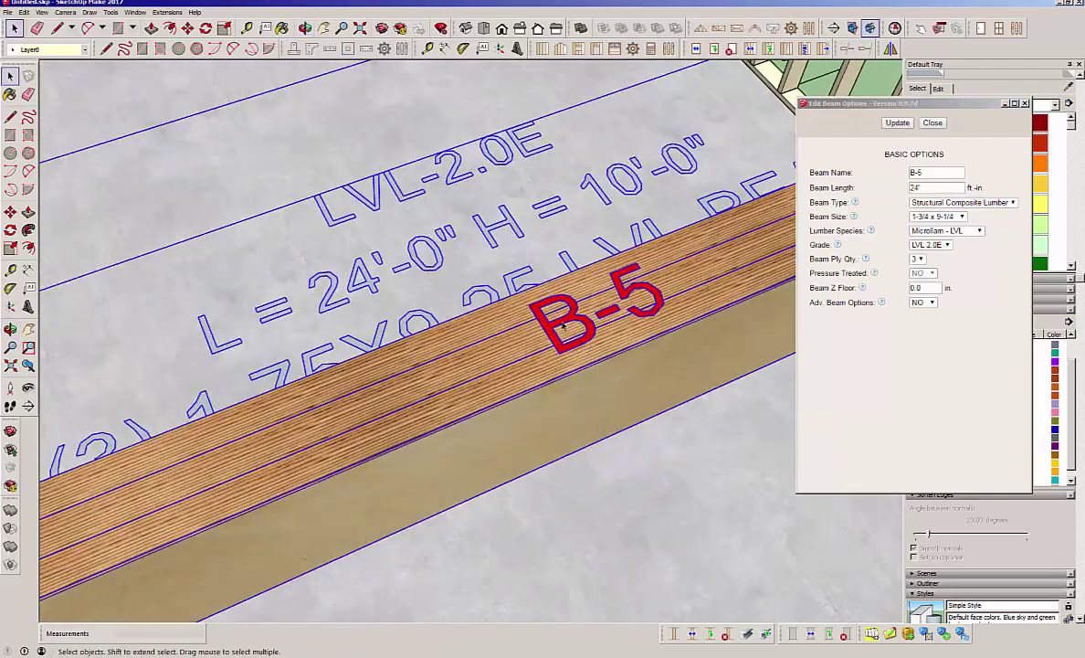
{"action": "scroll", "coordinate": [685, 318], "scroll_direction": "down", "scroll_amount": 8}
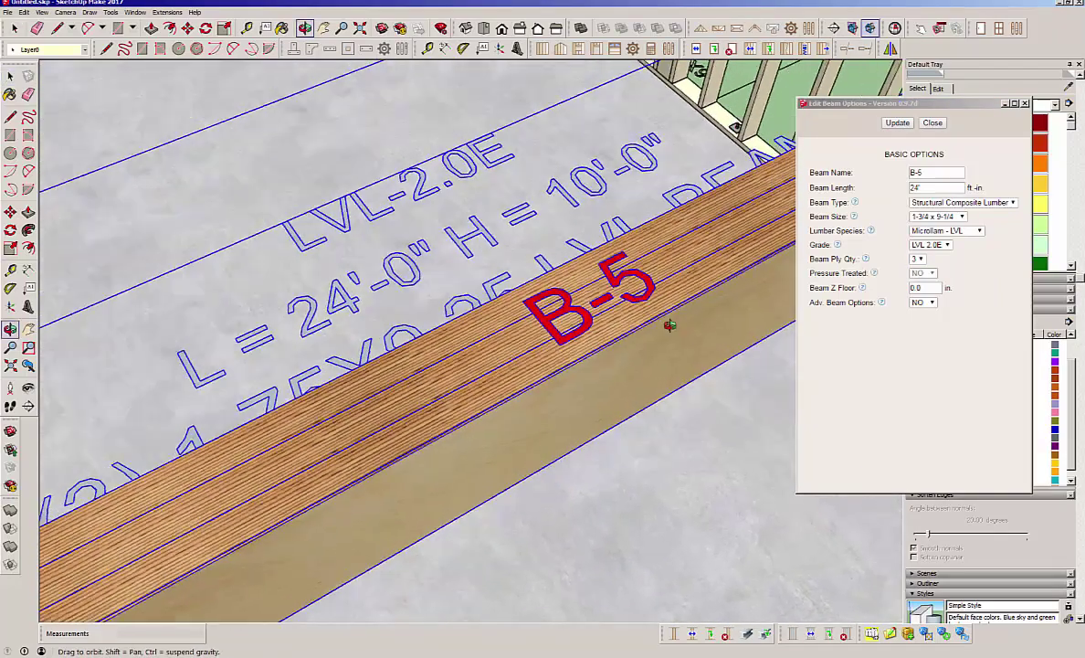
{"action": "scroll", "coordinate": [690, 157], "scroll_direction": "down", "scroll_amount": 4}
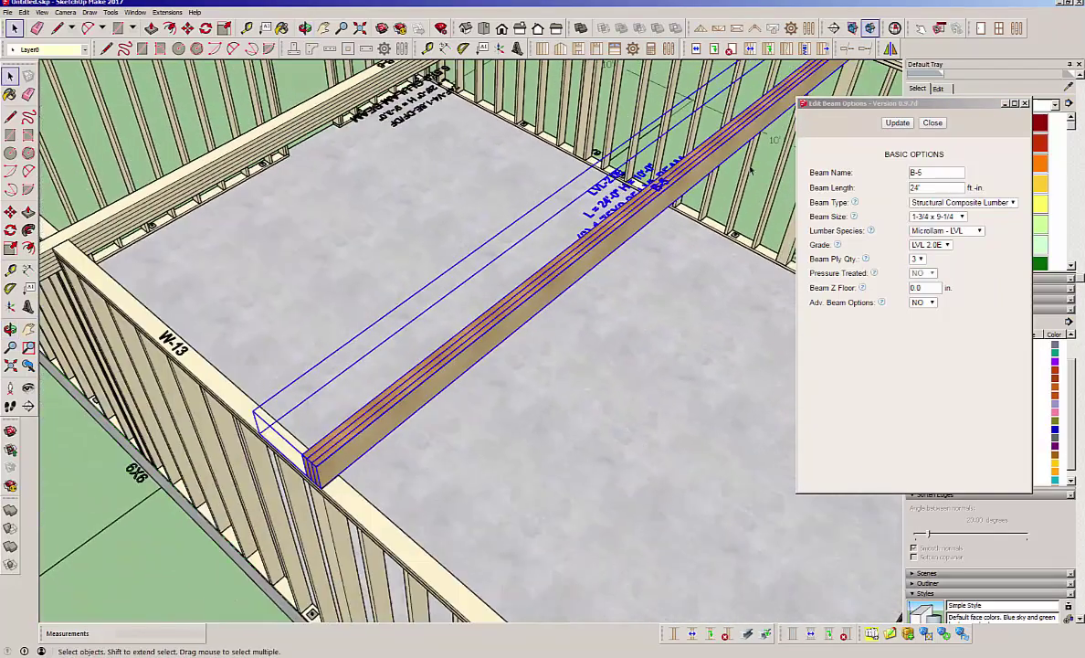
{"action": "left_click", "coordinate": [934, 125]}
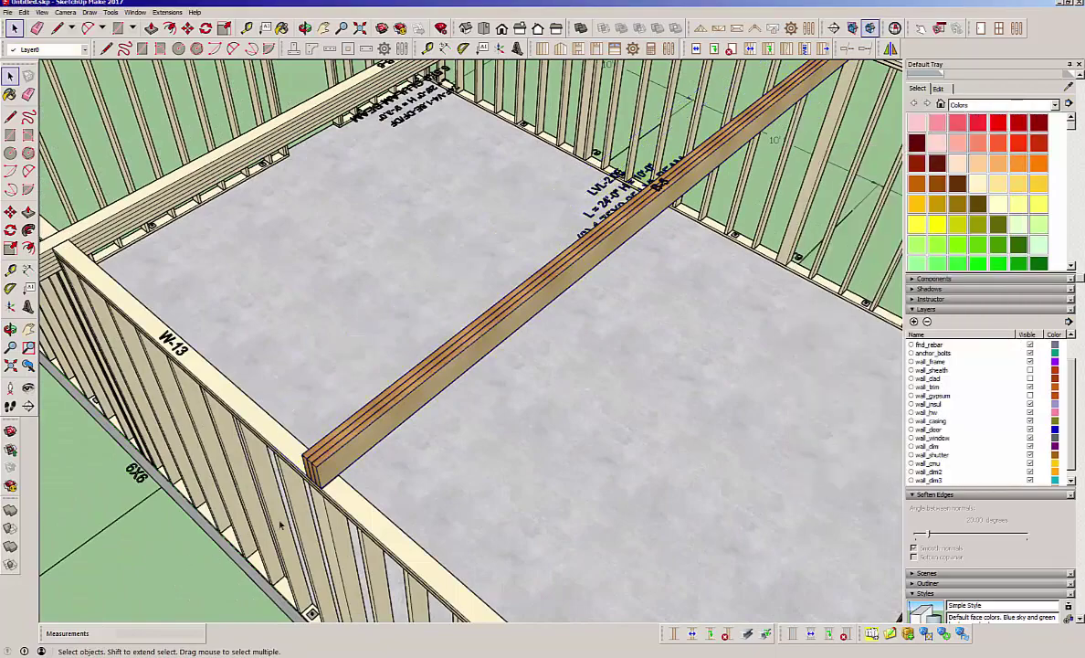
{"action": "middle_click_drag", "start_coordinate": [261, 487], "coordinate": [411, 429]}
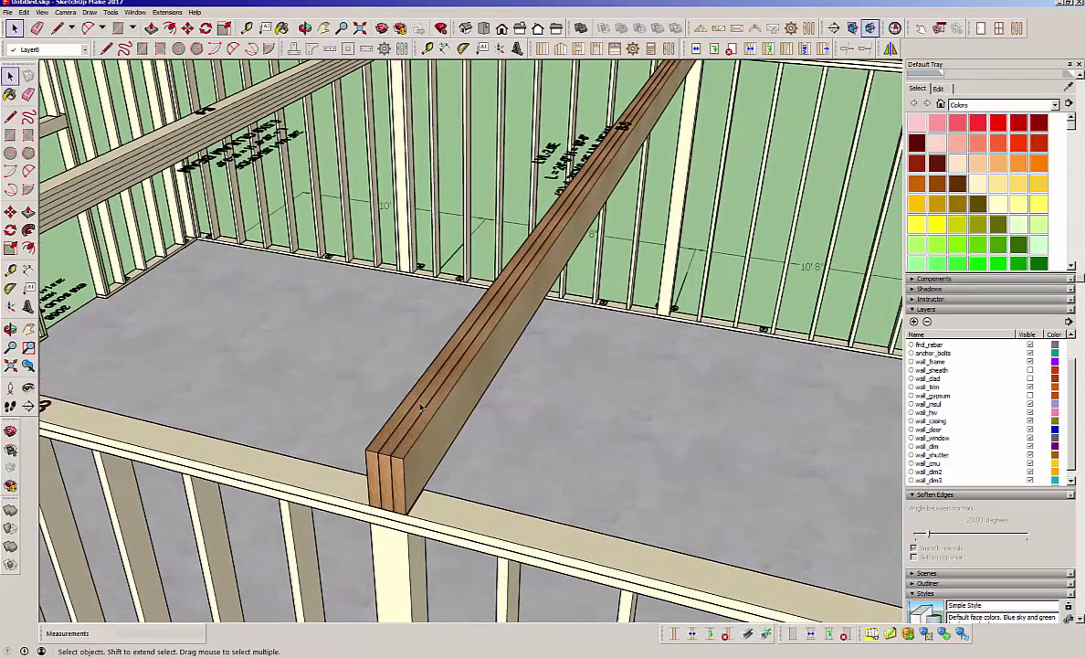